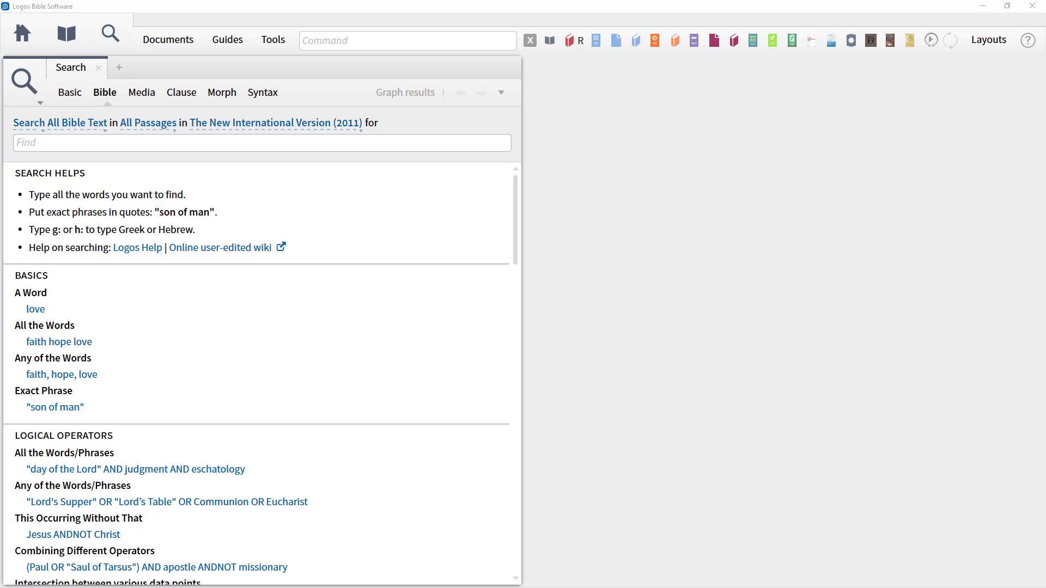
Search all Bible text in the NIV 2011 for any of the words illness, disease, sickness.
left_click(199, 140)
type("ill")
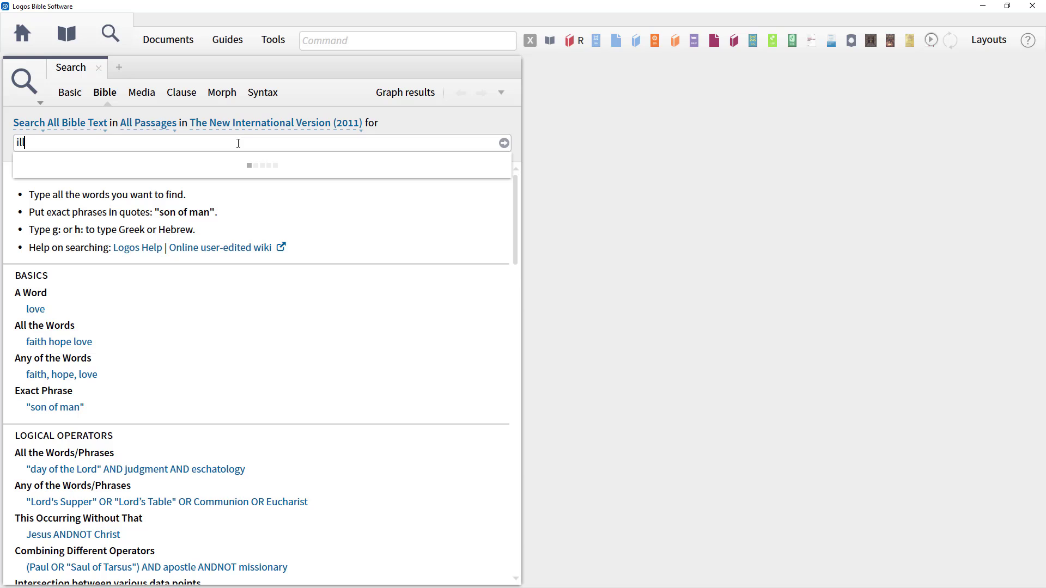
type("ness, disease, sickness")
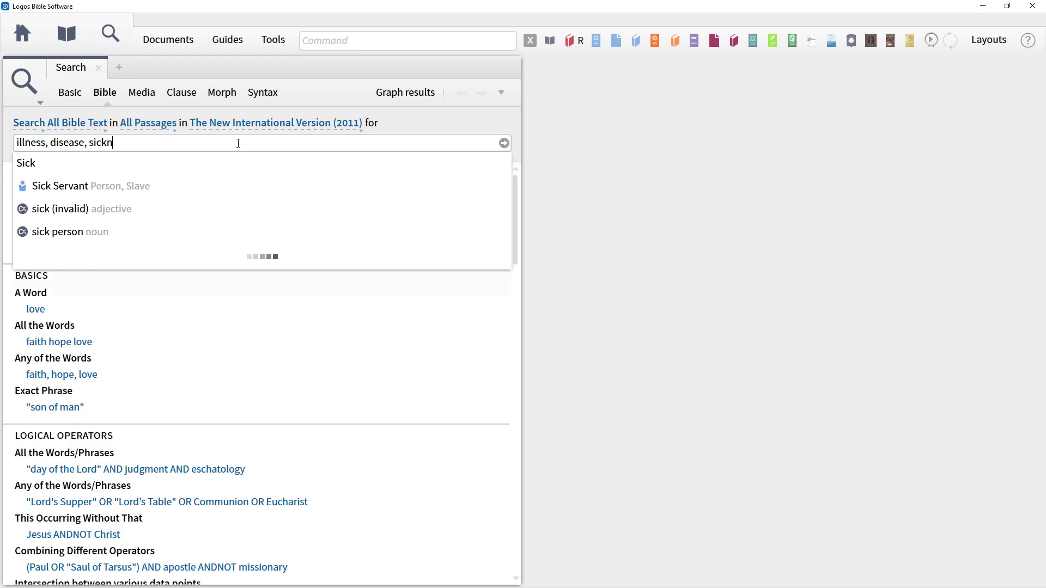
key("Return")
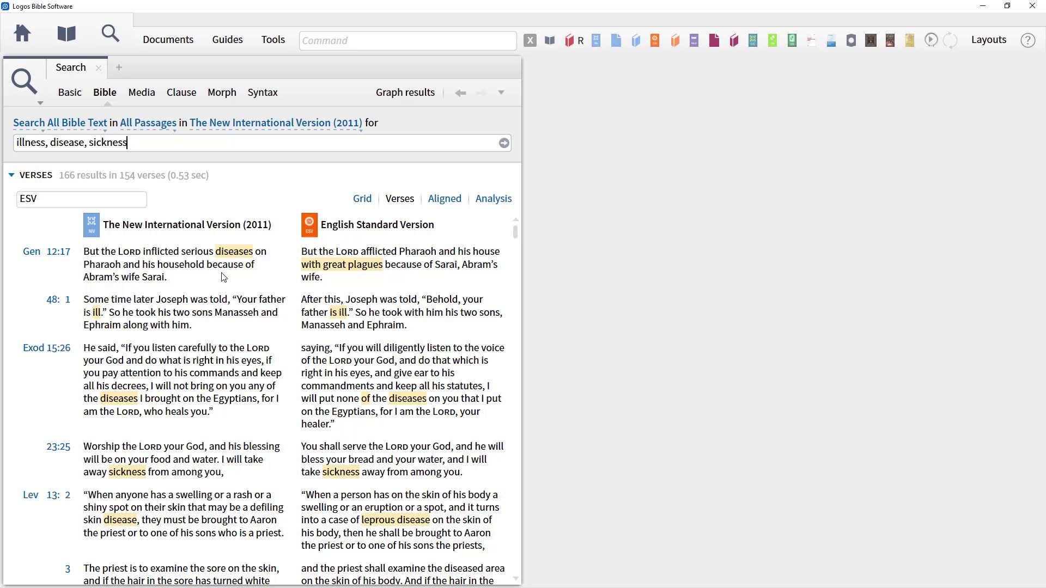
Open the Genesis 12:17 result, show information for the word "diseases", and collapse the Translation section.
mouse_move(235, 258)
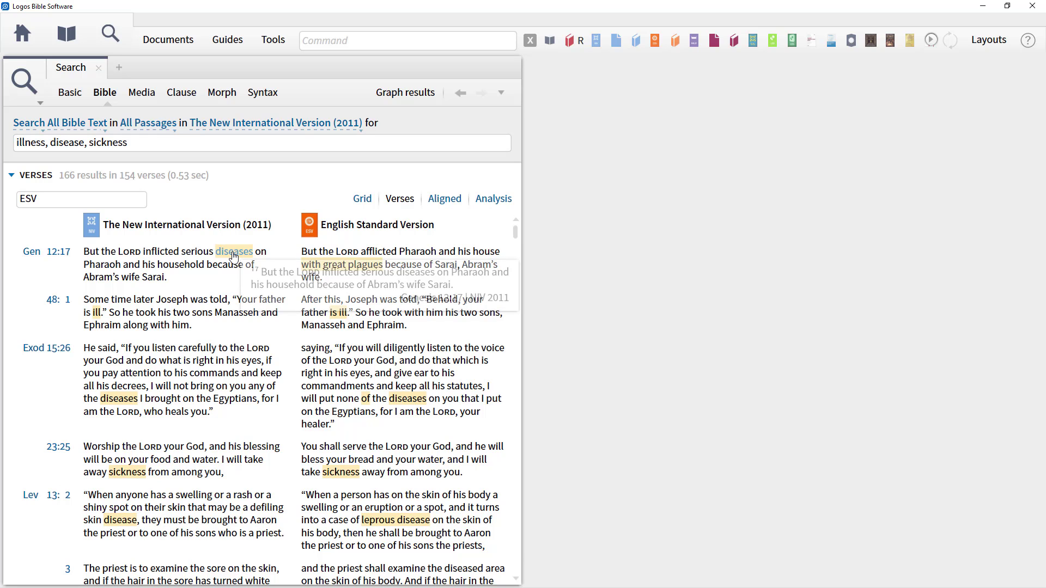
left_click(234, 255)
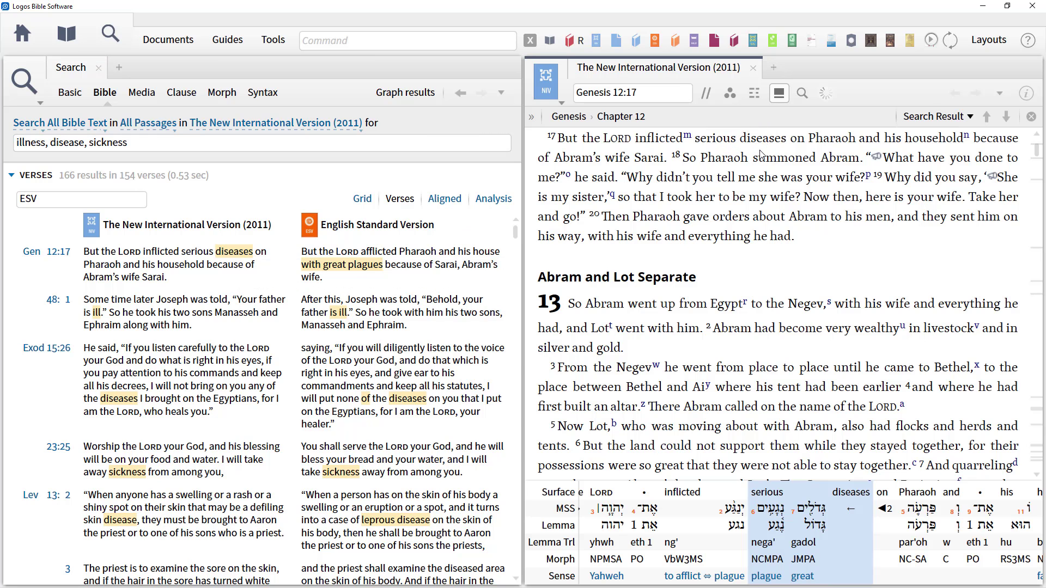
mouse_move(760, 139)
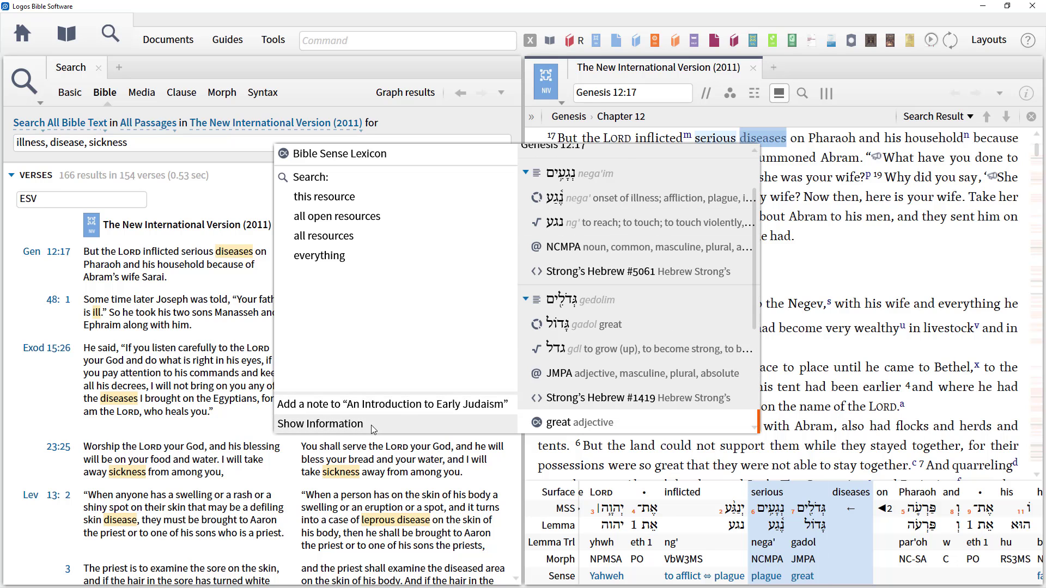
left_click(371, 425)
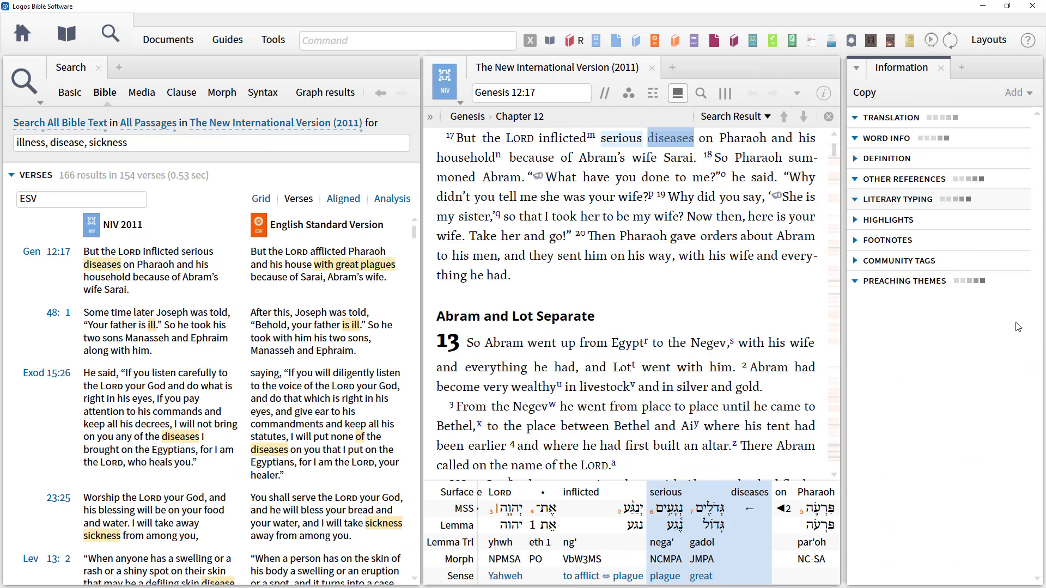
left_click(859, 119)
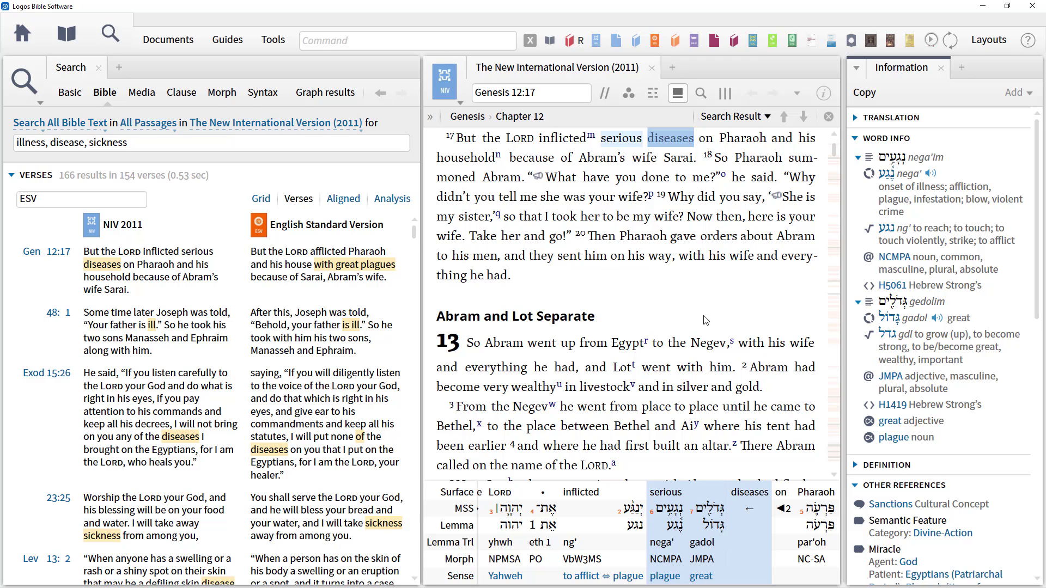
Check the Information panel's update options and place focus on the word "diseases" in Genesis 12:17.
left_click(856, 68)
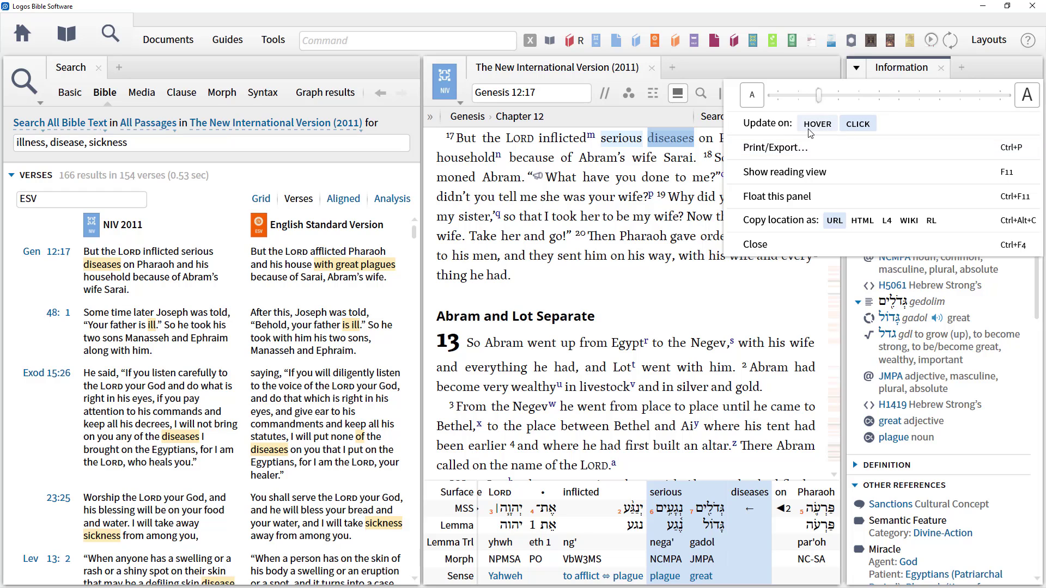
left_click(722, 312)
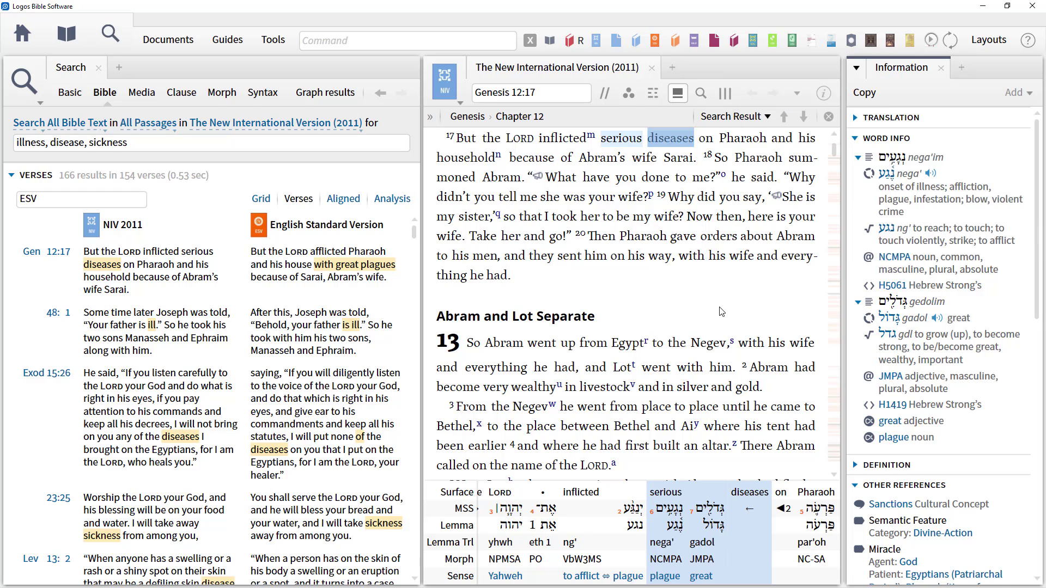
left_click(679, 146)
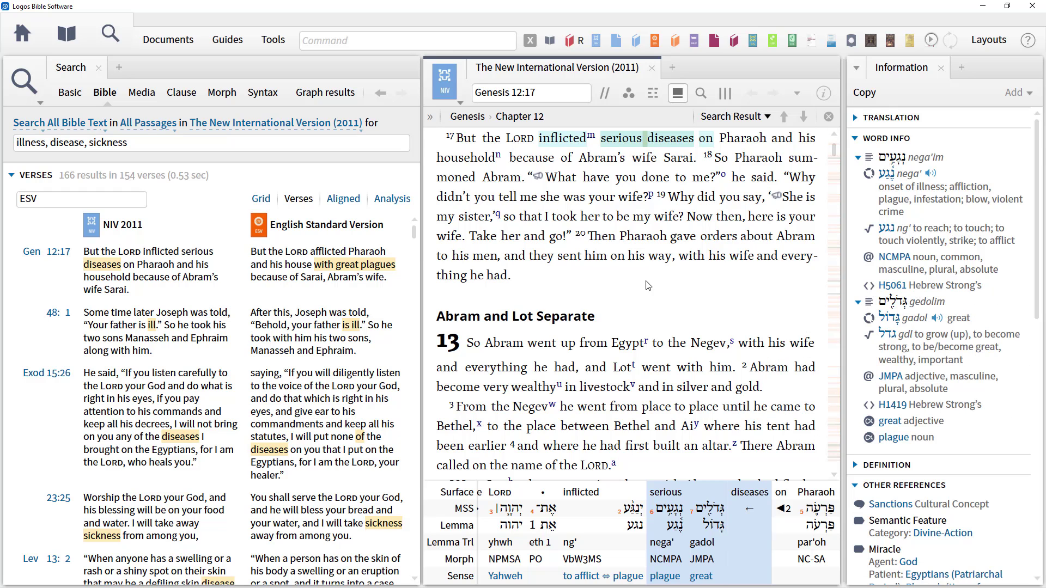
Replace the Bible search query with "Illness INTERSECTS God did it" without running it.
left_click(125, 142)
key("BackSpace")
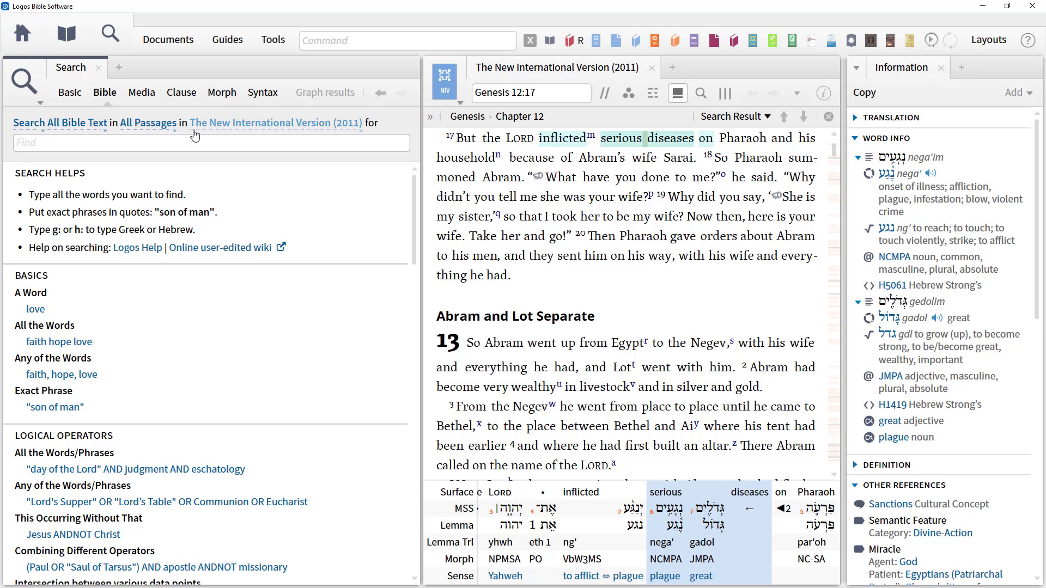
type("Illne")
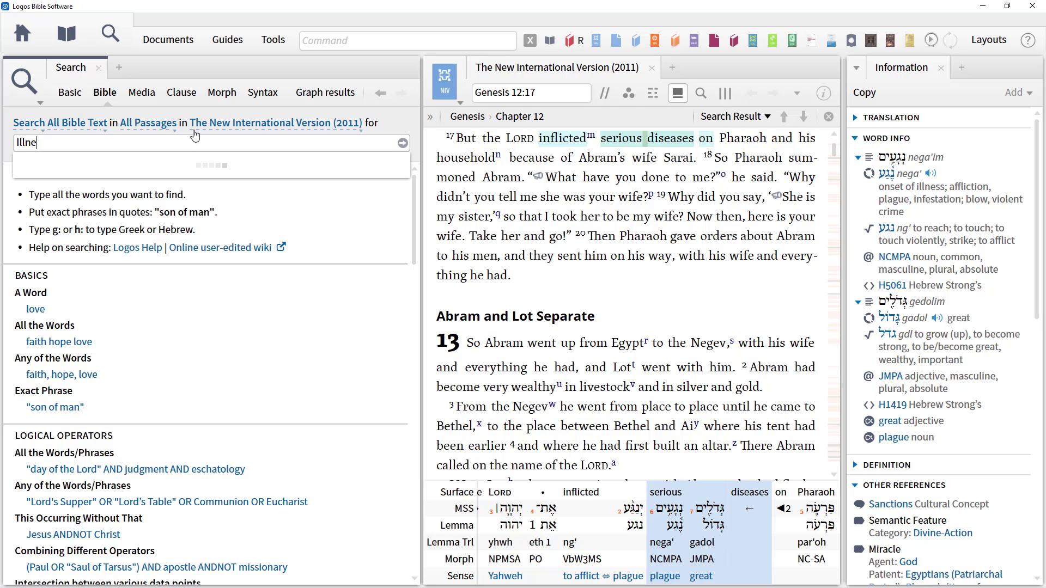
type("ss")
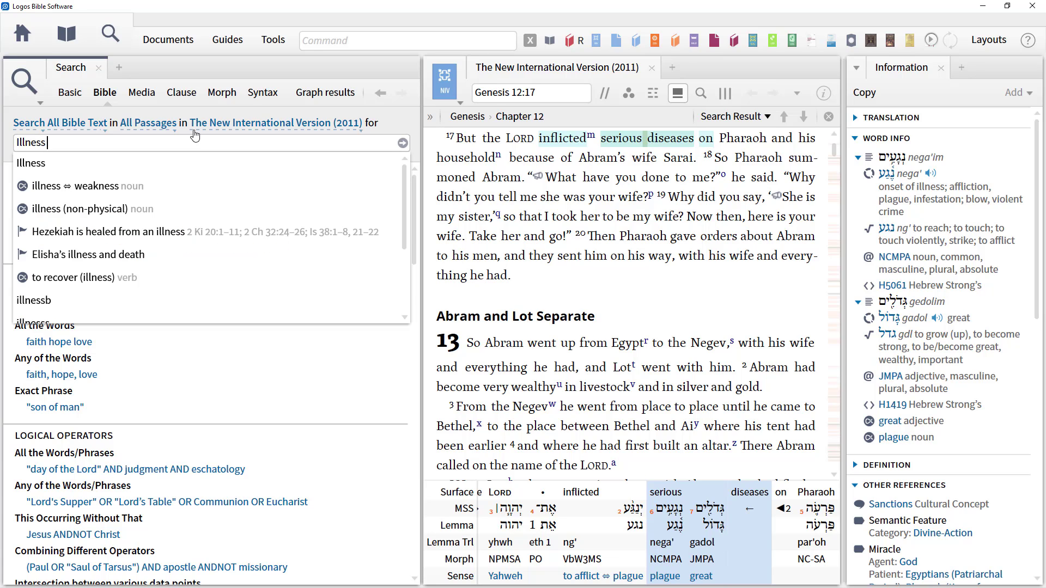
type(" INT")
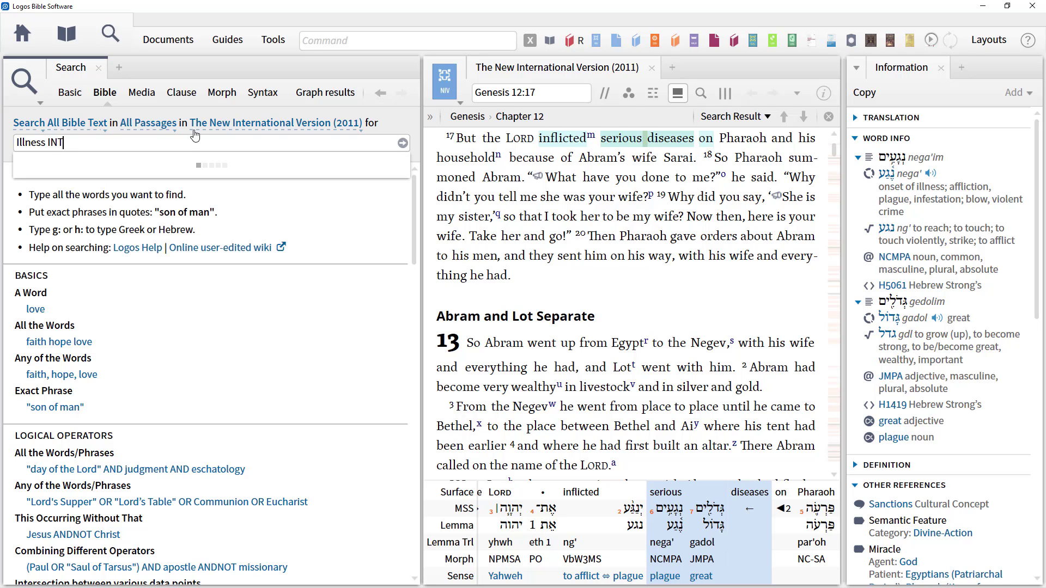
type("ERSECTS")
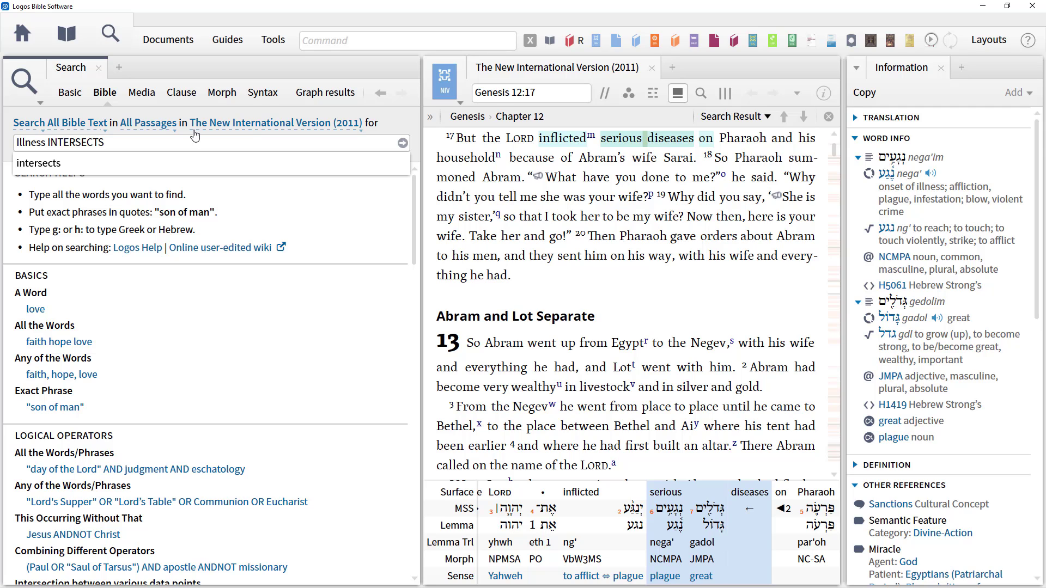
type("G")
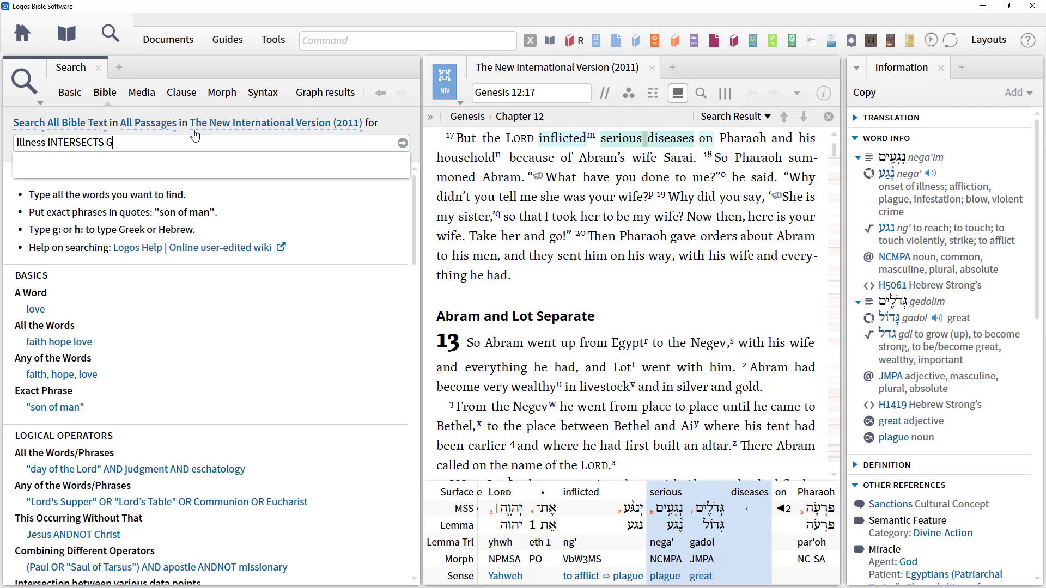
type("od did it")
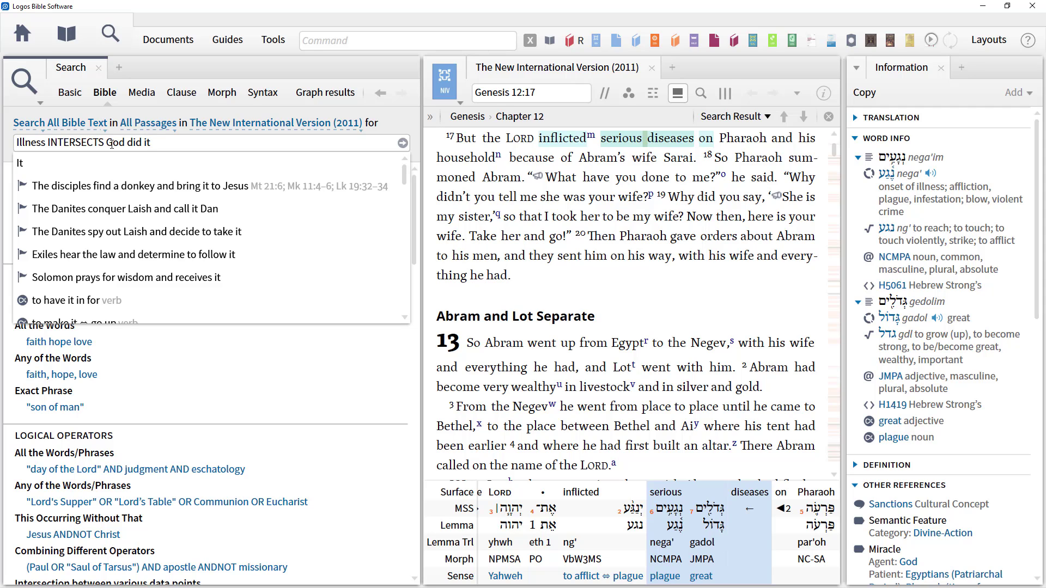
Expand the query's first term to the parenthesized group (illness, sickness, disease).
left_click(17, 142)
type("(illness")
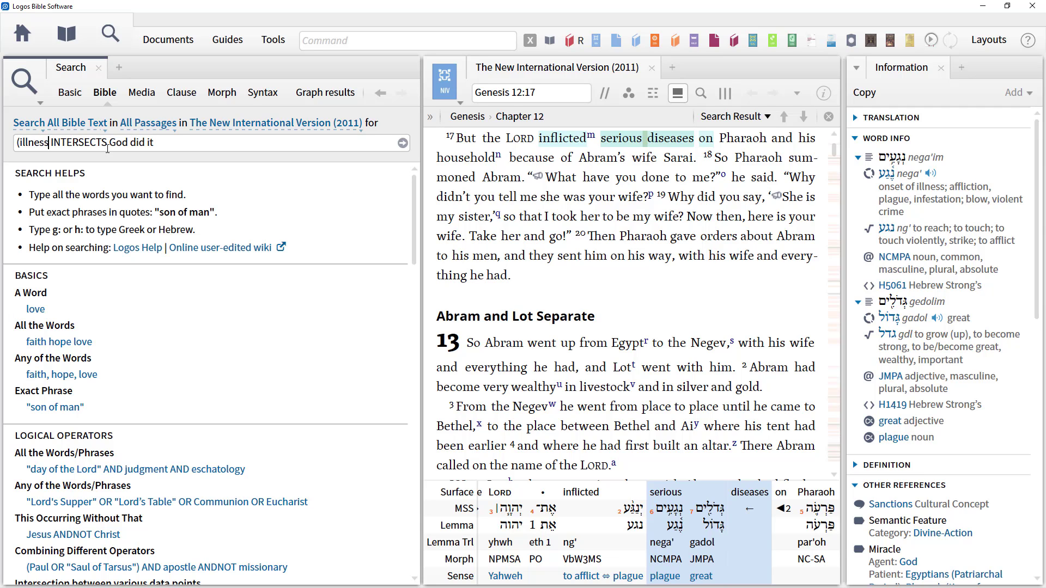
type(", sicknes")
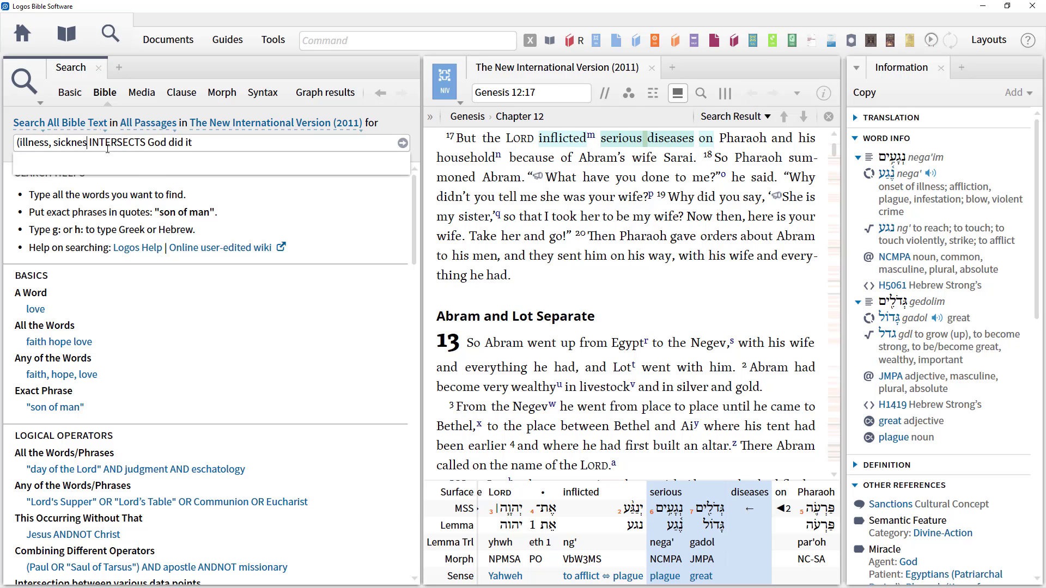
type("s, disease")
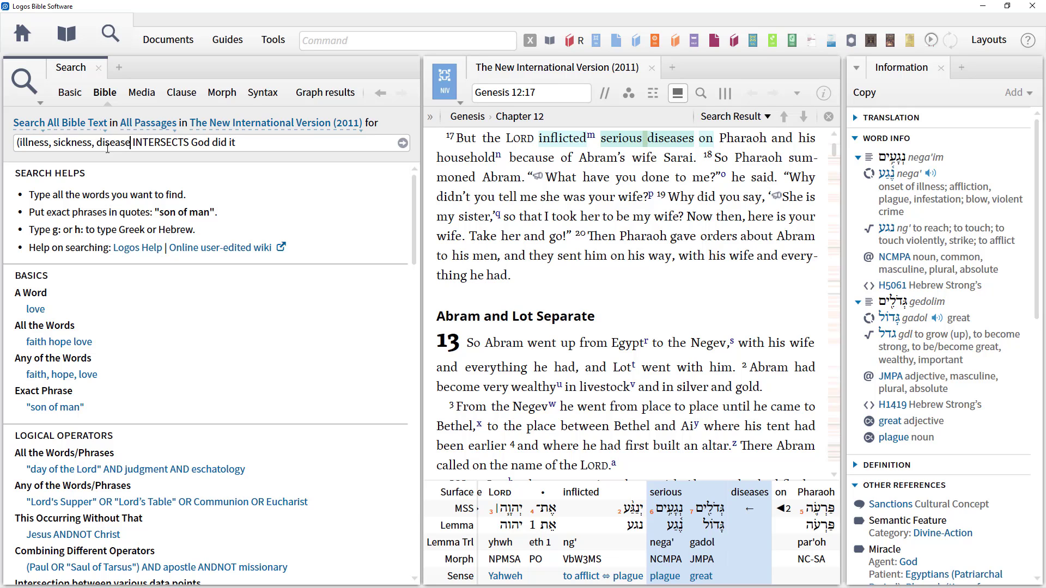
type(")")
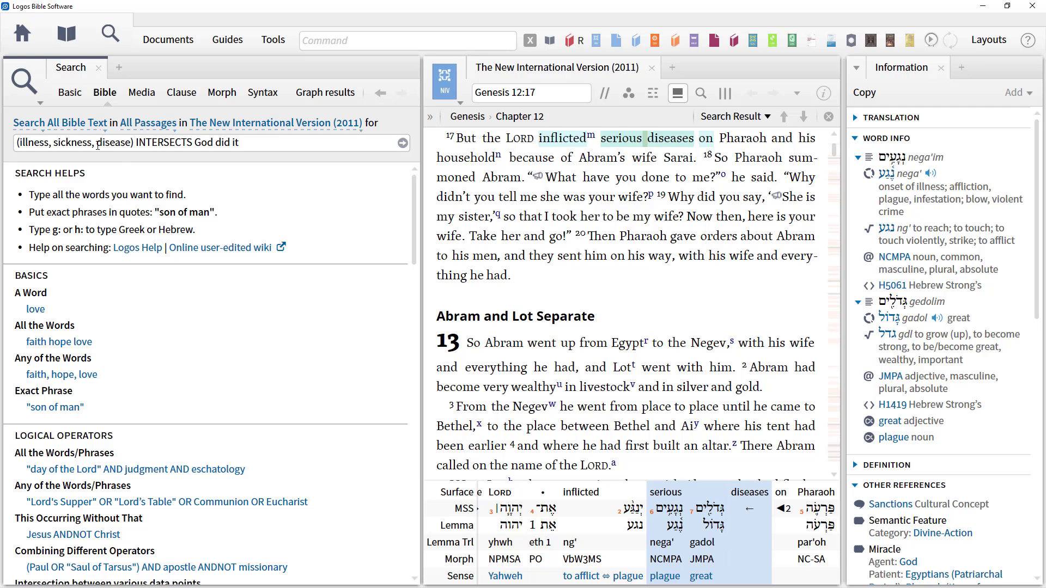
Get the lemma term for nega' by searching all open resources, and add <Lemma = lbs/he/נֶגַע> to the Bible query's parenthesized group.
left_click(134, 142)
mouse_move(891, 177)
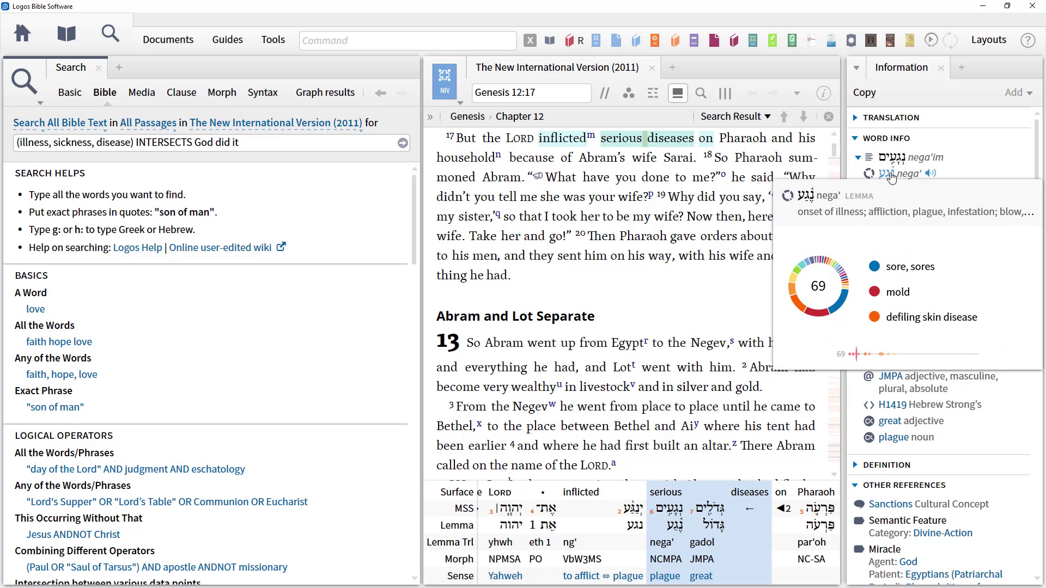
right_click(890, 175)
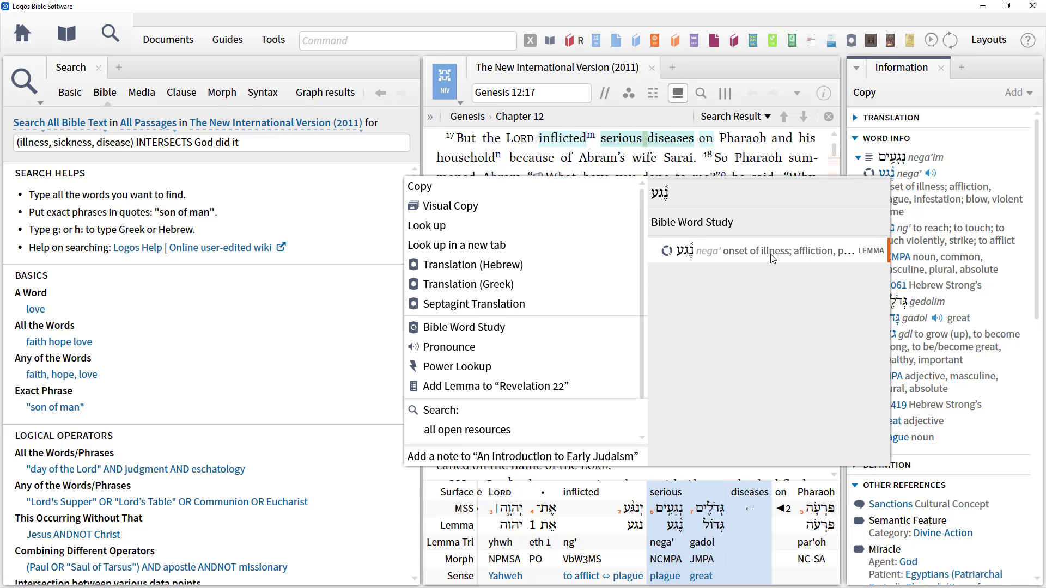
left_click(486, 434)
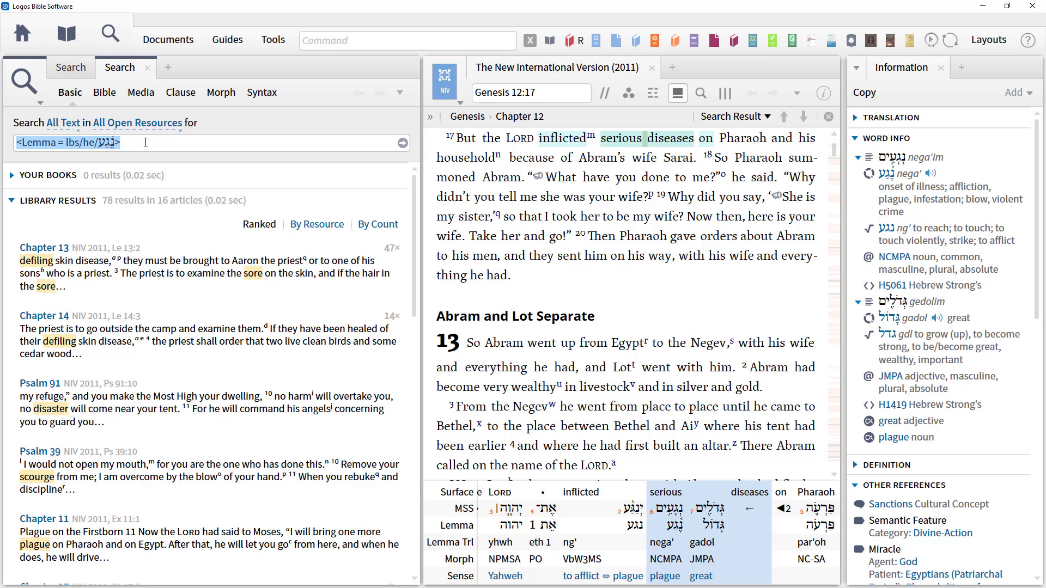
left_click(147, 68)
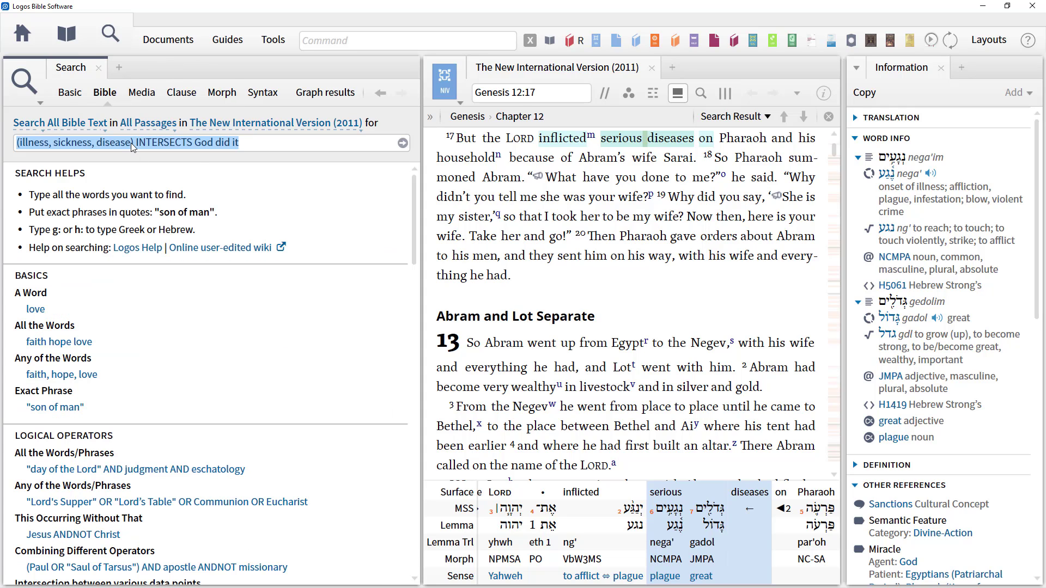
left_click(131, 143)
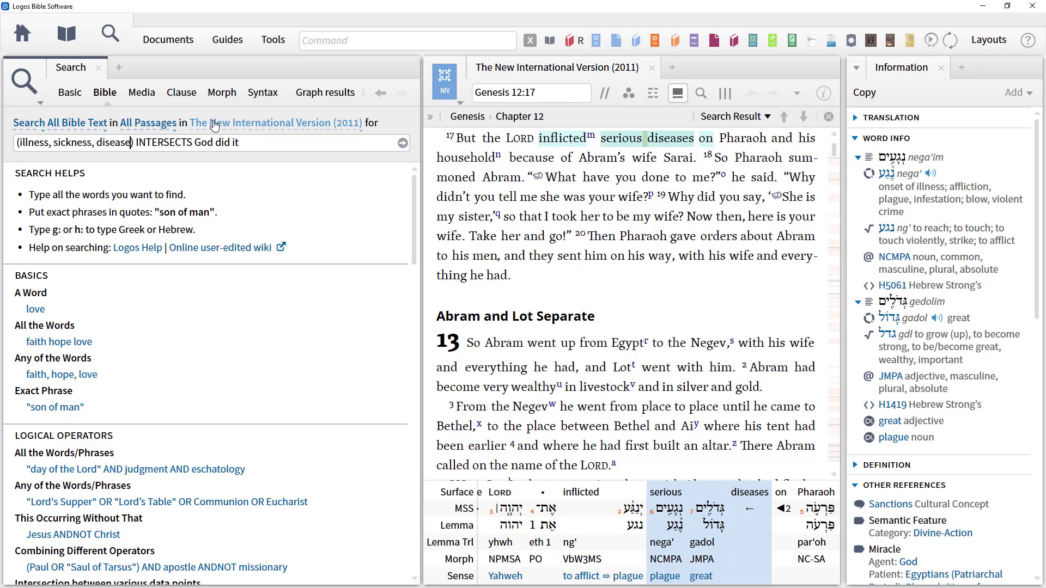
type(", <Lemma = lbs/he/נֶגַע>")
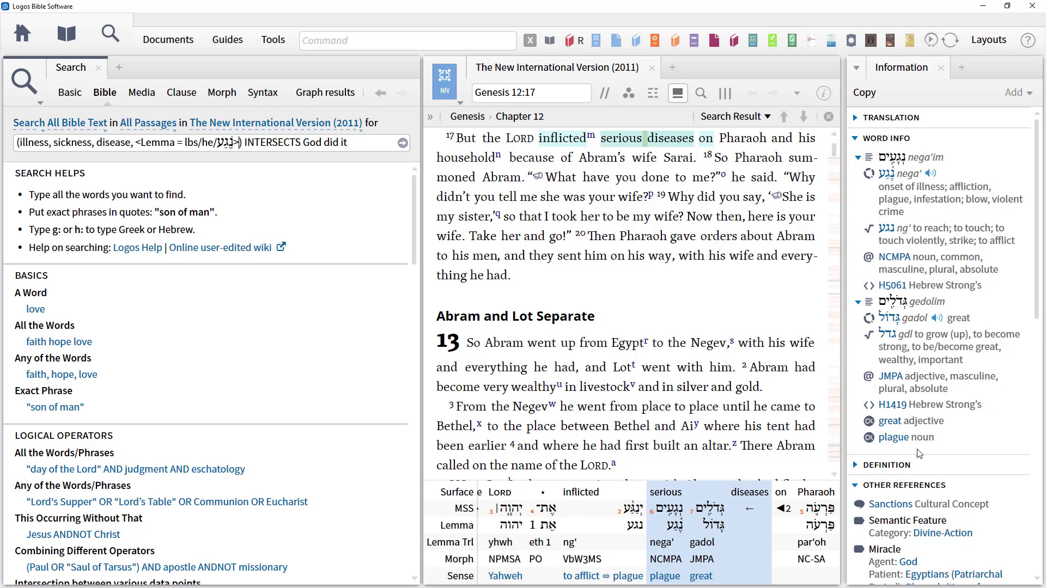
Open the sense "plague" in the Bible Sense Lexicon and examine its lemmas, sense tree and relationships.
mouse_move(901, 444)
left_click(902, 438)
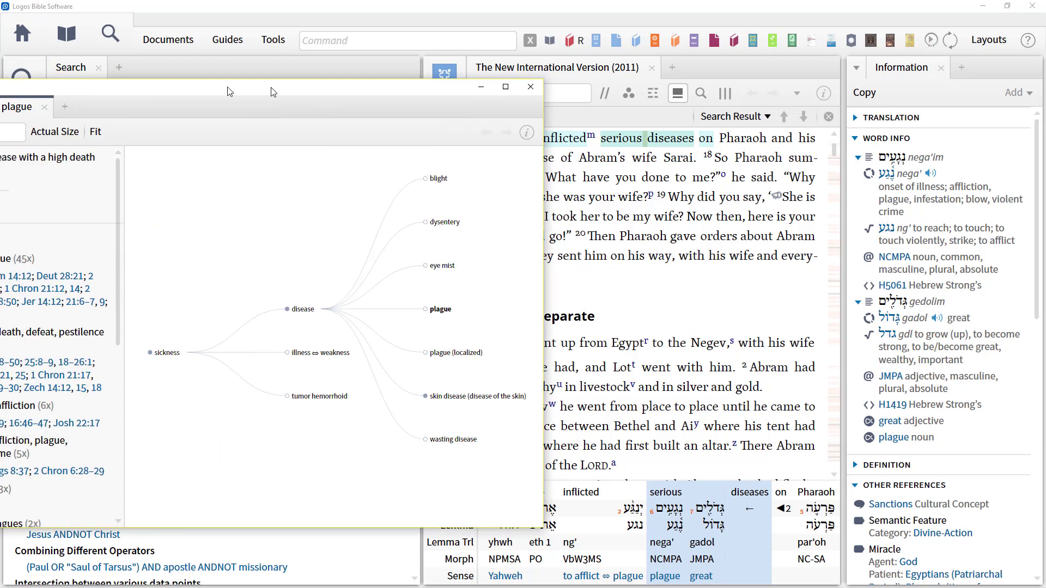
left_click_drag(548, 108, 557, 89)
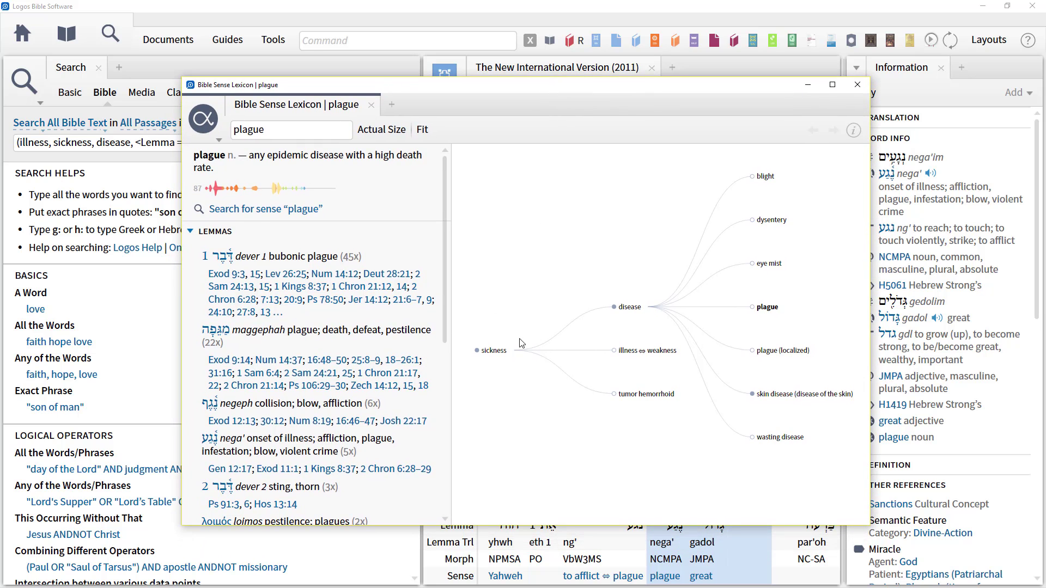
mouse_move(773, 311)
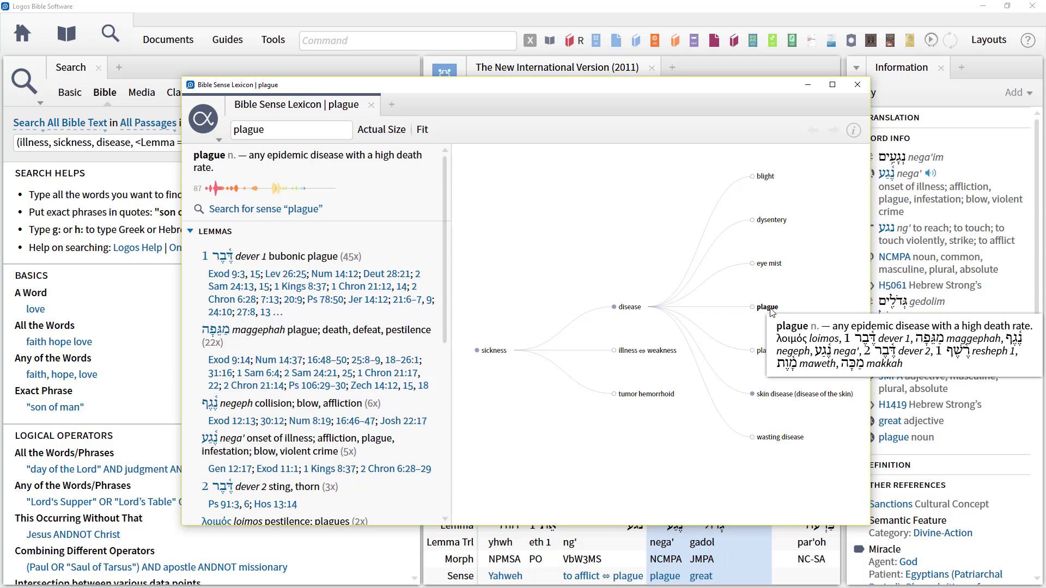
mouse_move(495, 358)
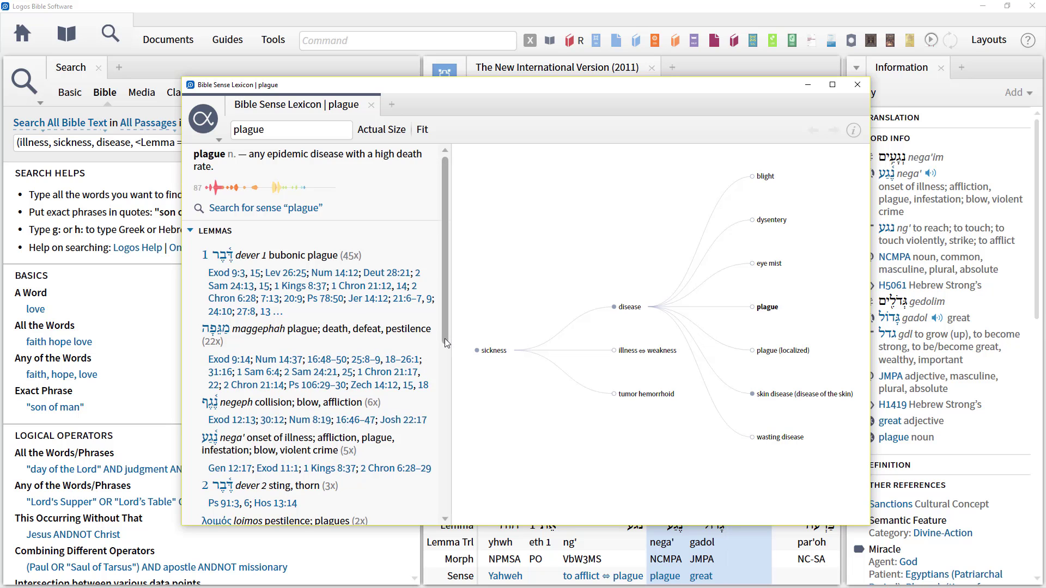
scroll(445, 338, "down", 4)
scroll(445, 436, "down", 4)
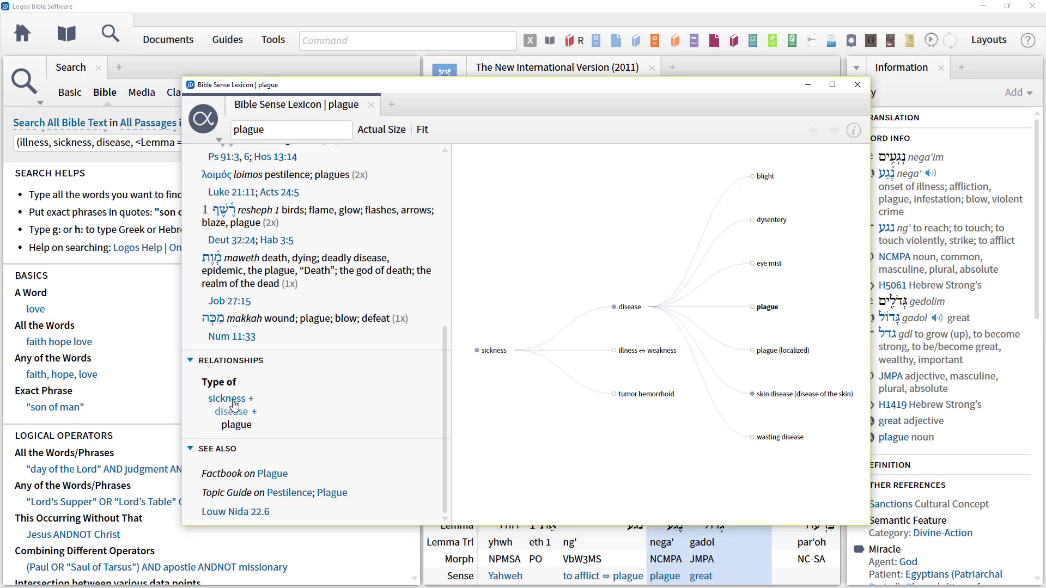
Open the broader sense "sickness" in the lexicon and examine its parent sense "ill health (unhealthiness)".
mouse_move(234, 403)
left_click(232, 402)
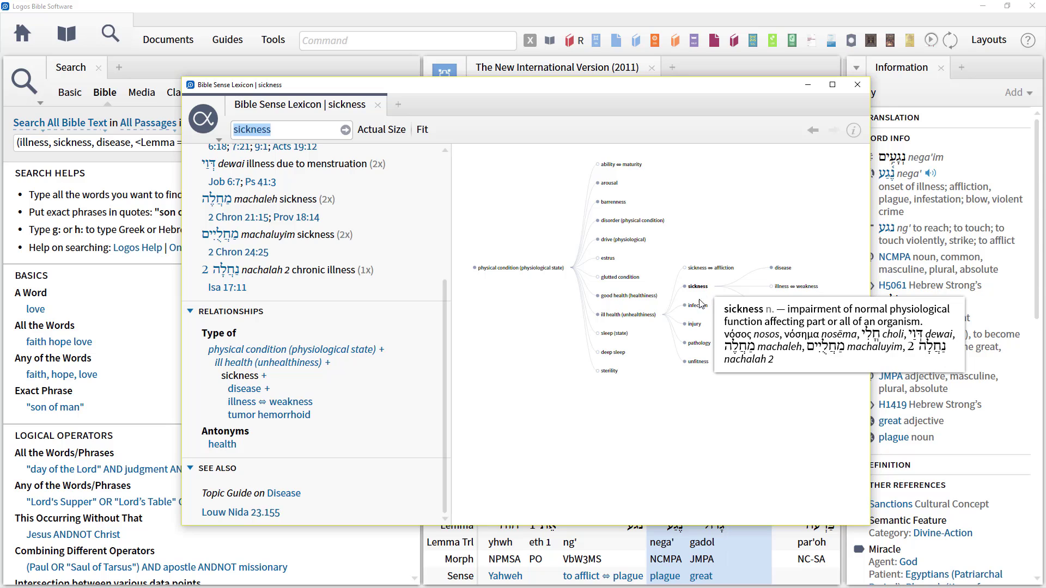
mouse_move(645, 323)
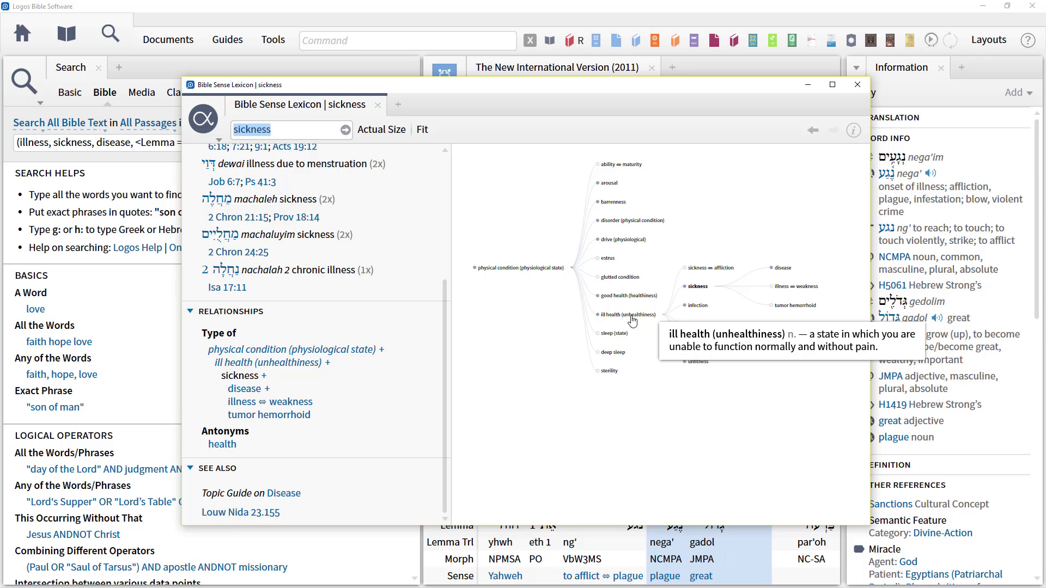
Get the search term for the sense "ill health (unhealthiness)" and add <Sense ill health (unhealthiness)> to the Bible query's first parenthesized group.
left_click(299, 363)
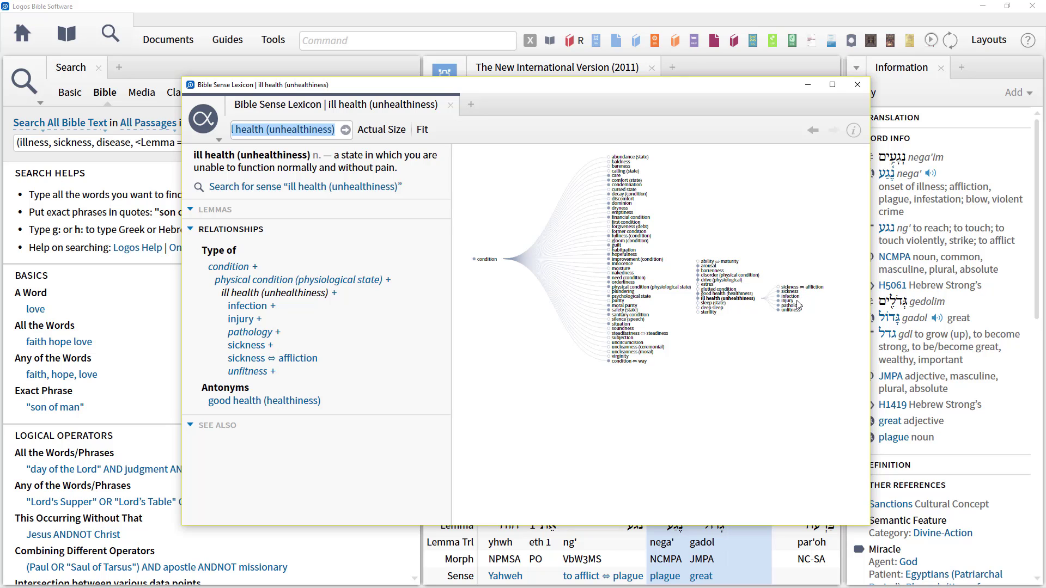
left_click(335, 187)
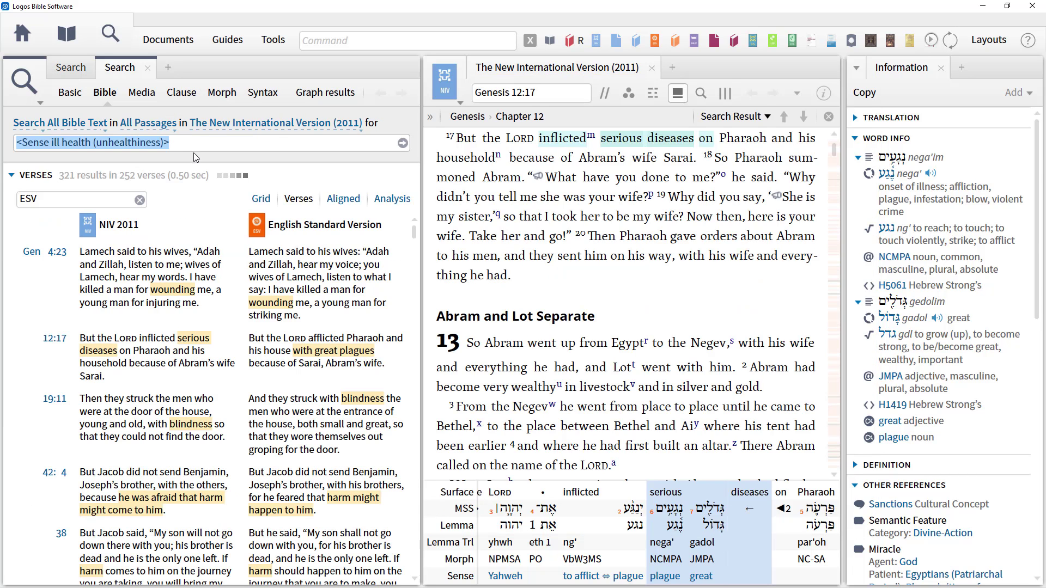
left_click(148, 67)
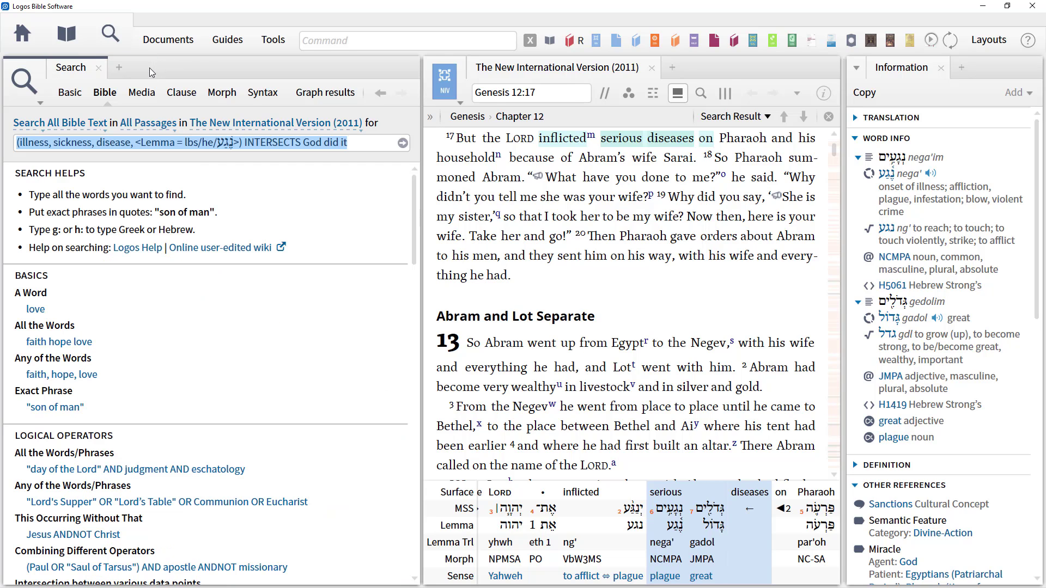
left_click(239, 145)
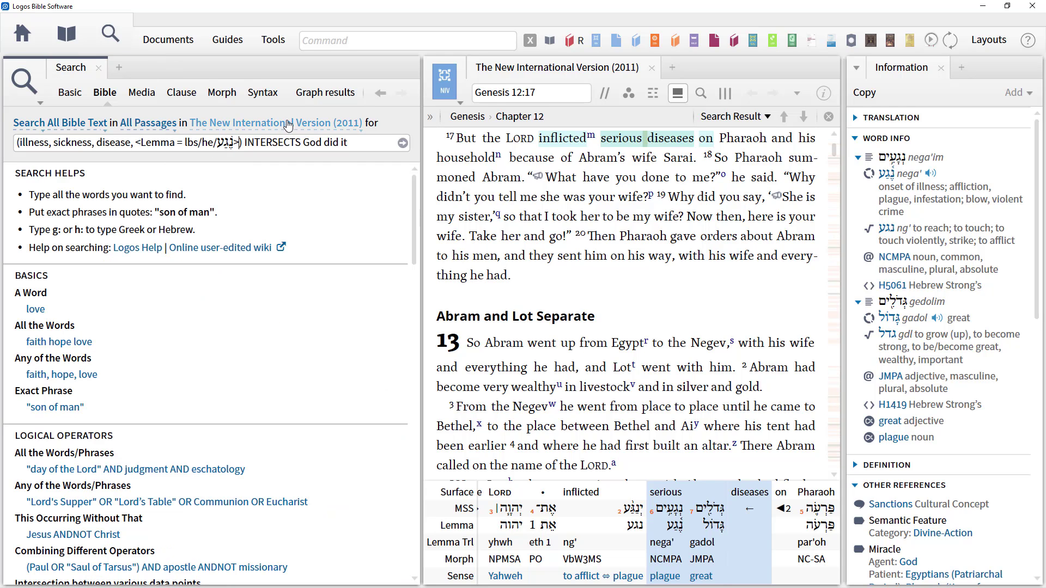
type(", <Sense ill health (unhealthiness)>")
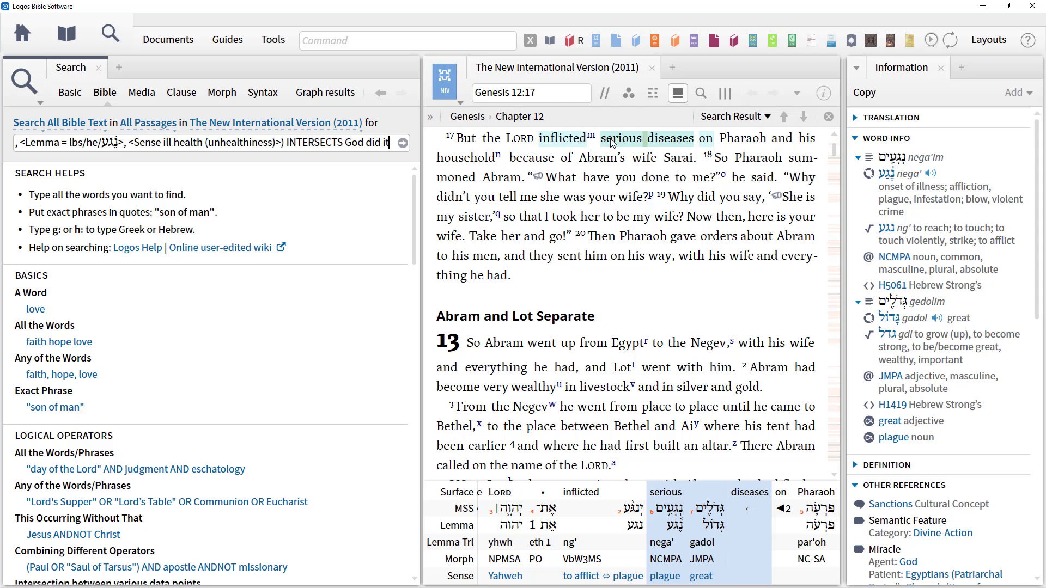
Search all open resources for the Divine-Action propositional outline category tagged on the Genesis 12:17 word.
scroll(932, 240, "down", 3)
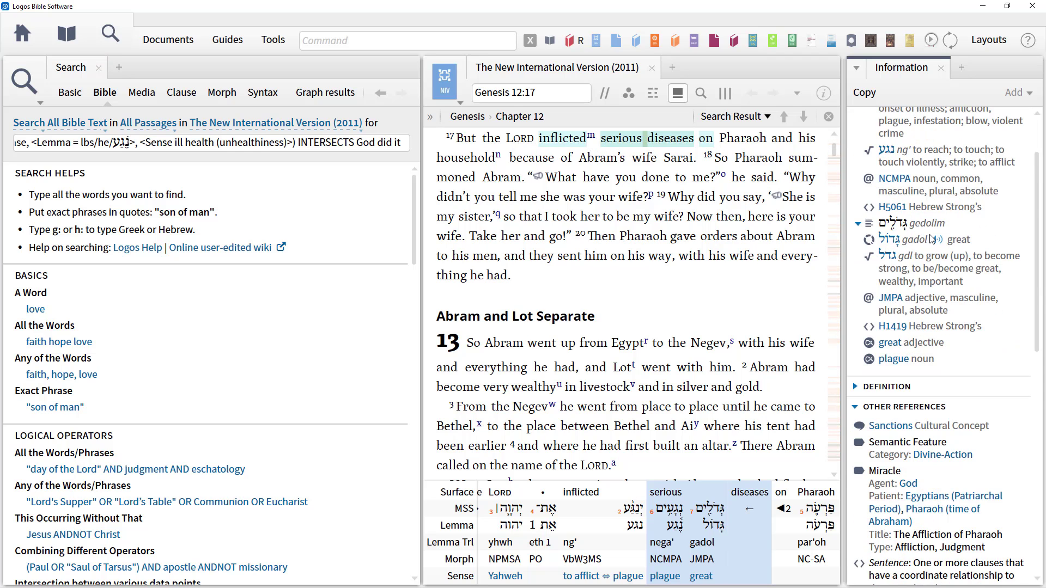
scroll(932, 240, "down", 3)
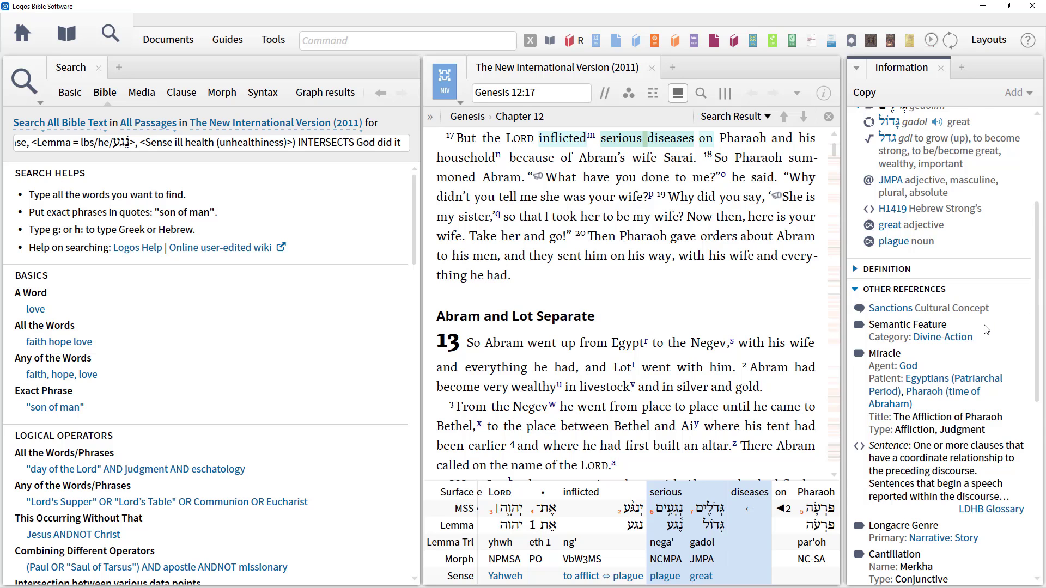
scroll(987, 329, "down", 1)
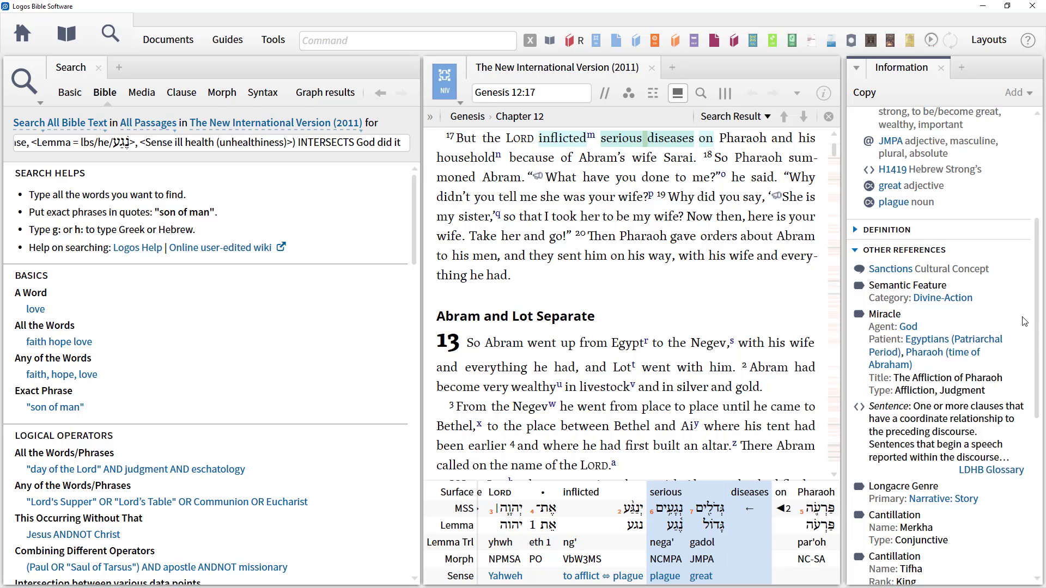
right_click(964, 303)
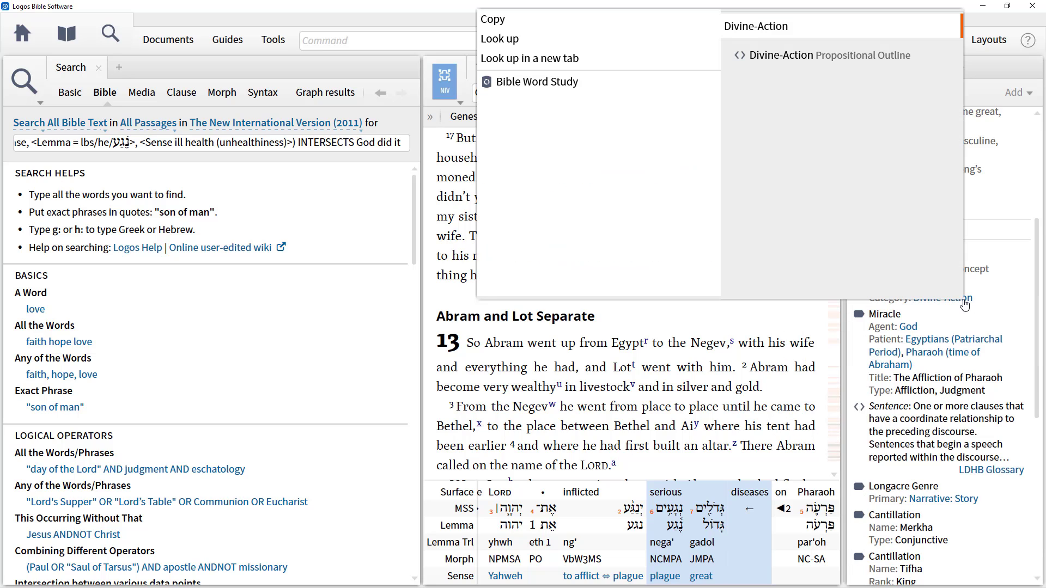
left_click(819, 54)
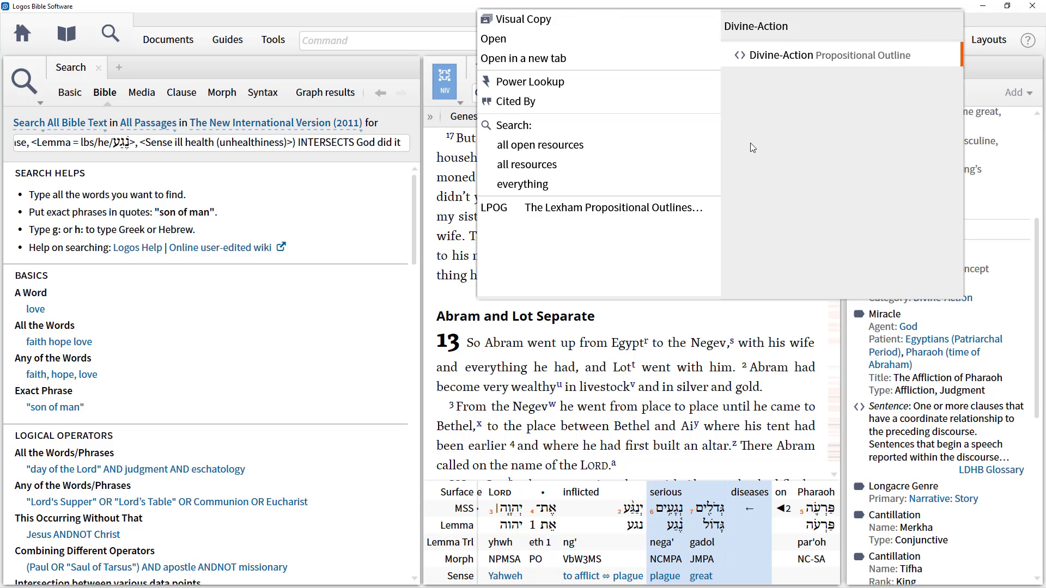
left_click(598, 154)
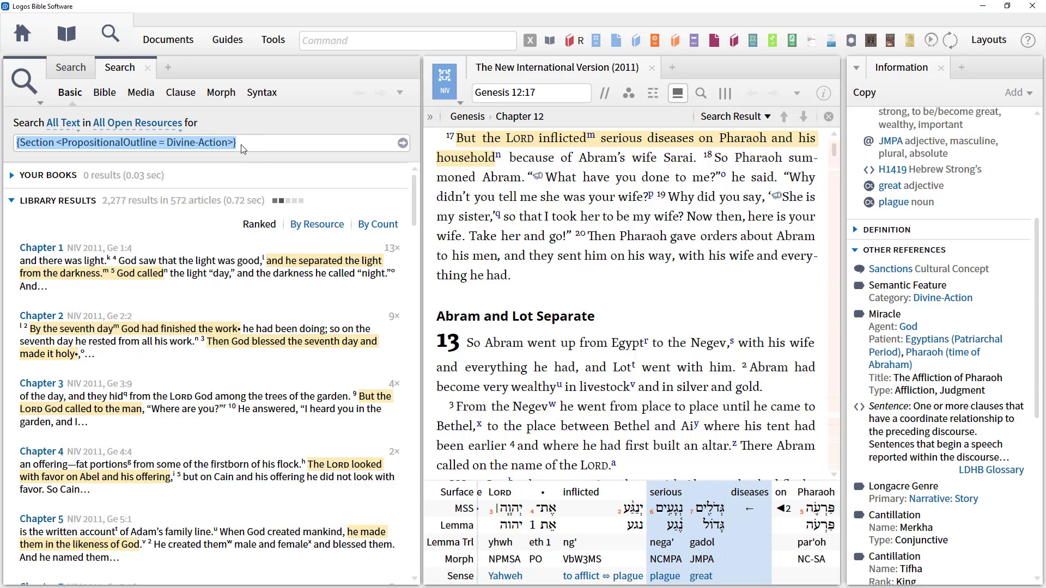
Replace "God did it" in the Bible query with the parenthesized term ({Section <PropositionalOutline = Divine-Action>}).
left_click(147, 68)
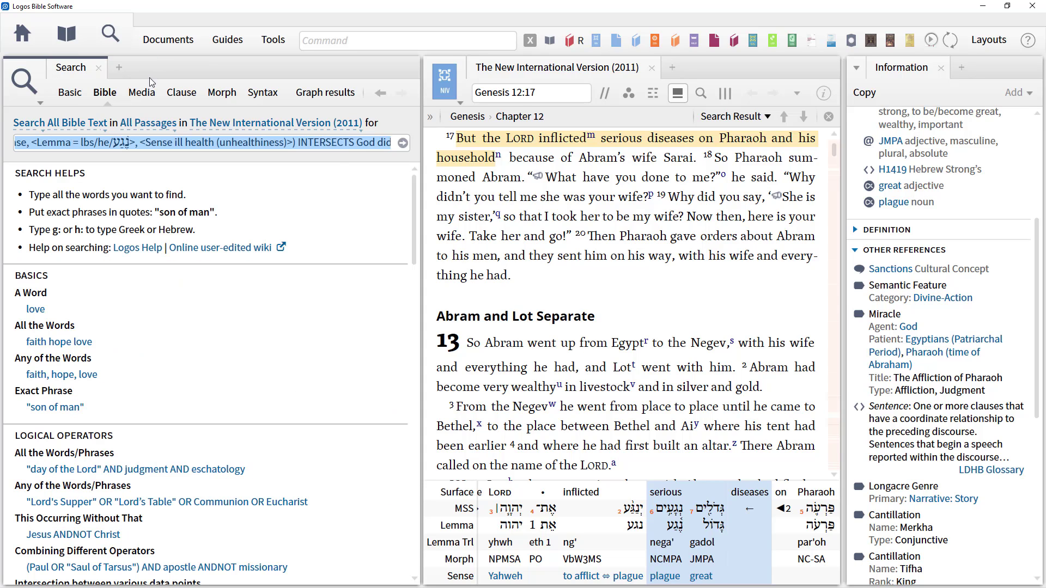
left_click(349, 143)
left_click(357, 143)
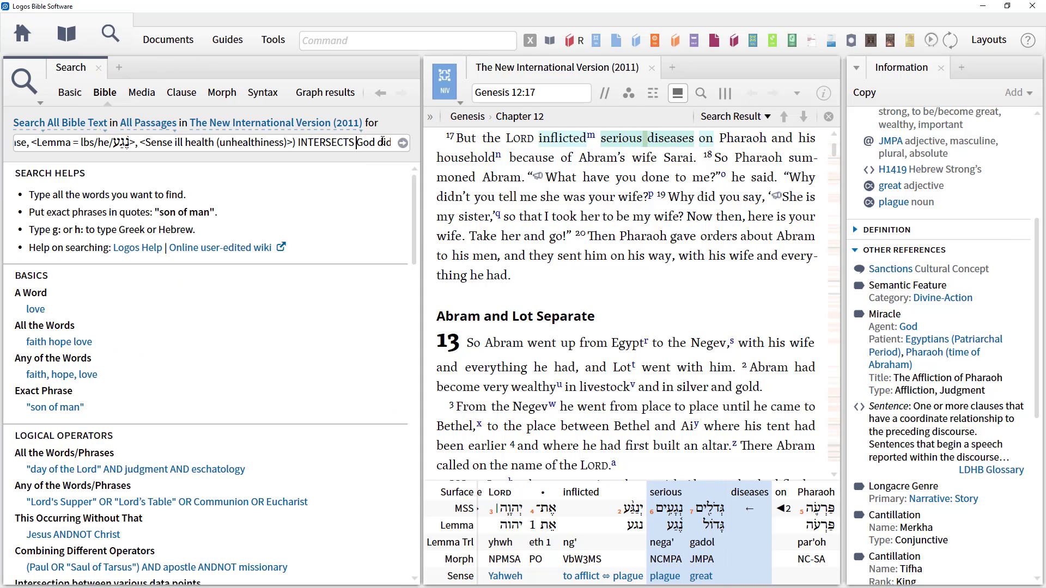
key("shift+End")
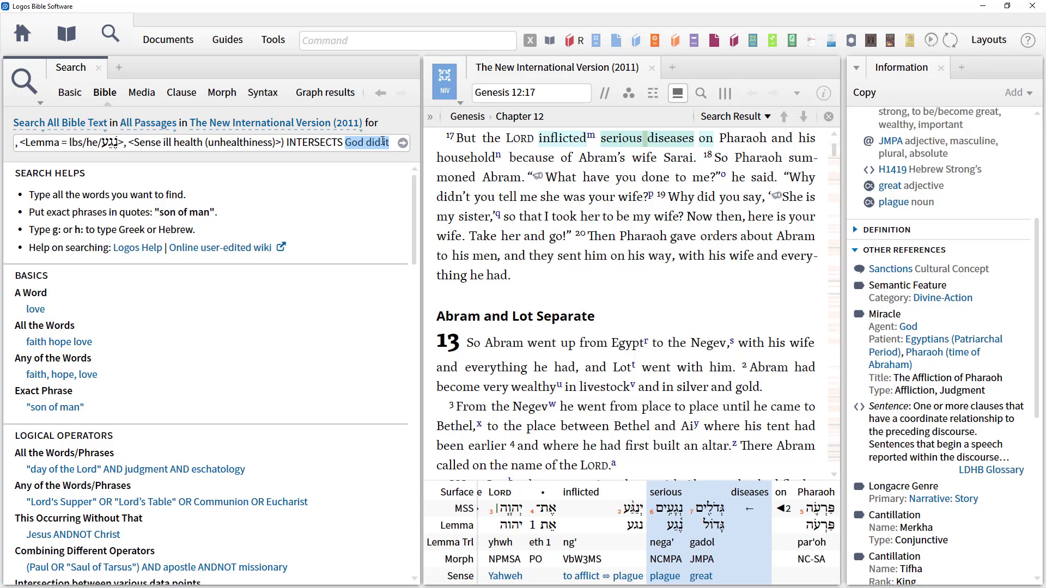
type("{Section <PropositionalOutline = Divine-Action>}")
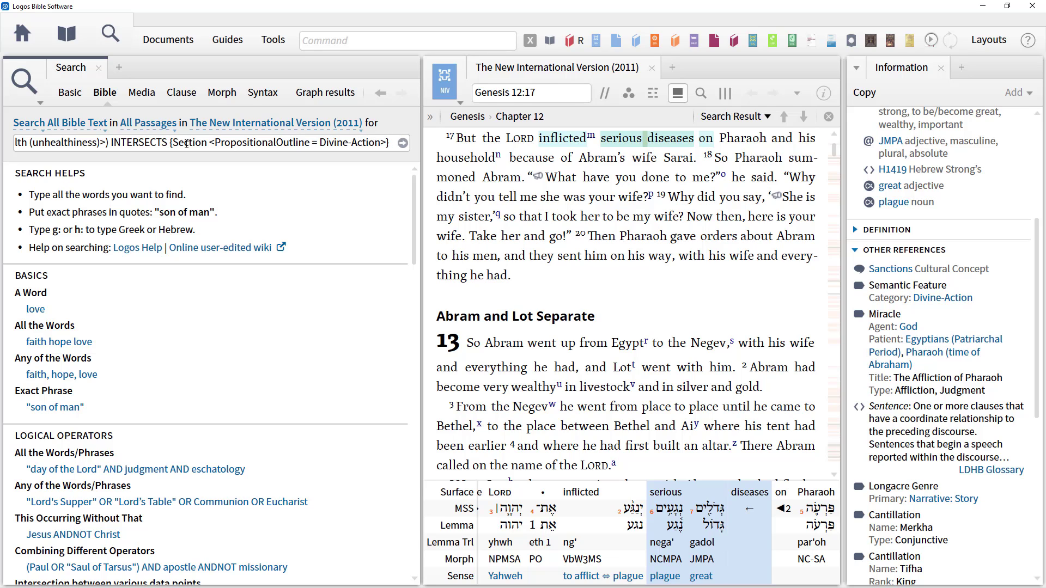
type("(")
key("End")
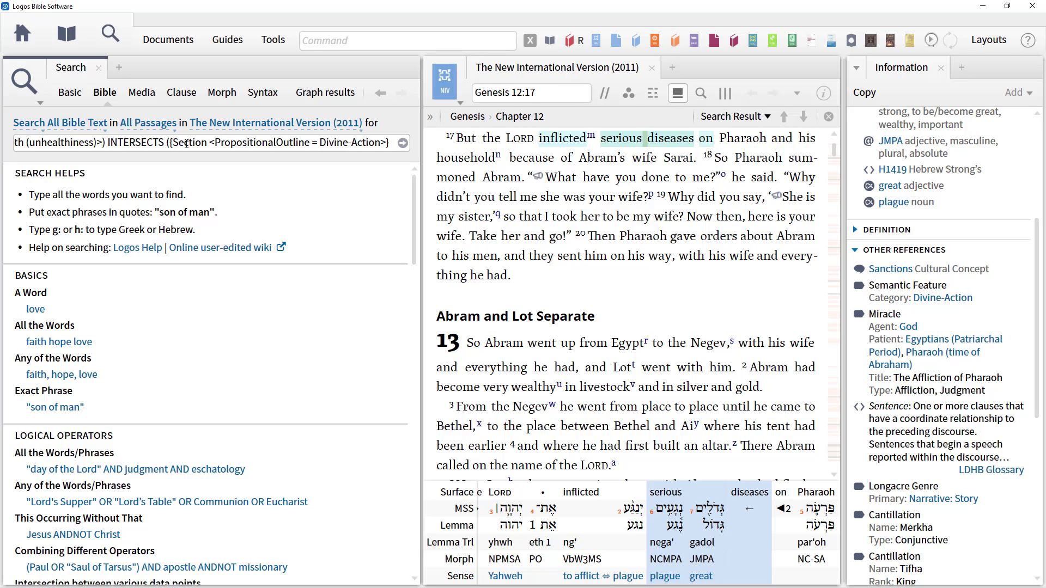
type(")")
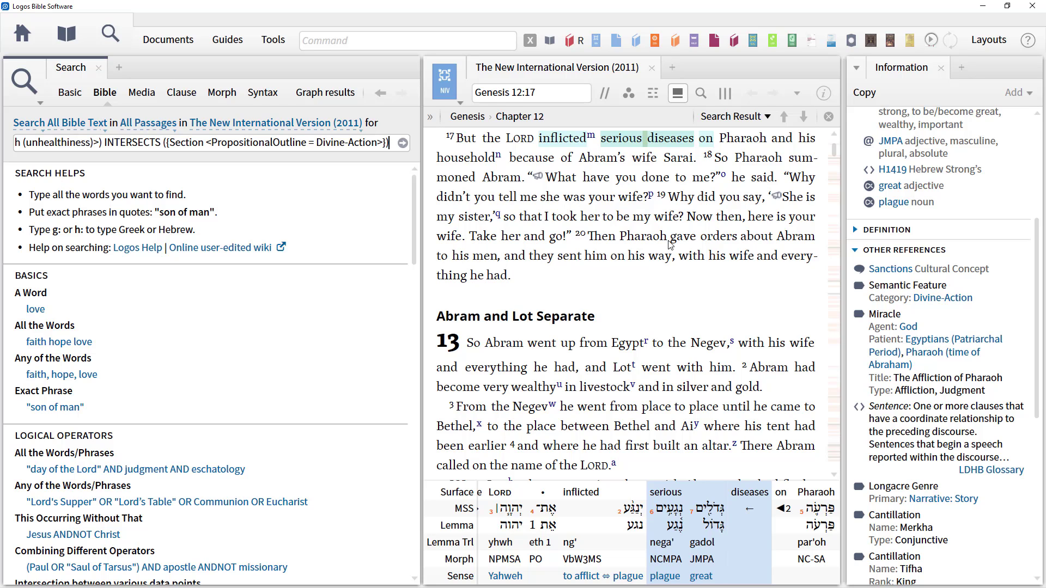
Search all open resources for the person God named as the miracle's agent, then close that search.
right_click(918, 328)
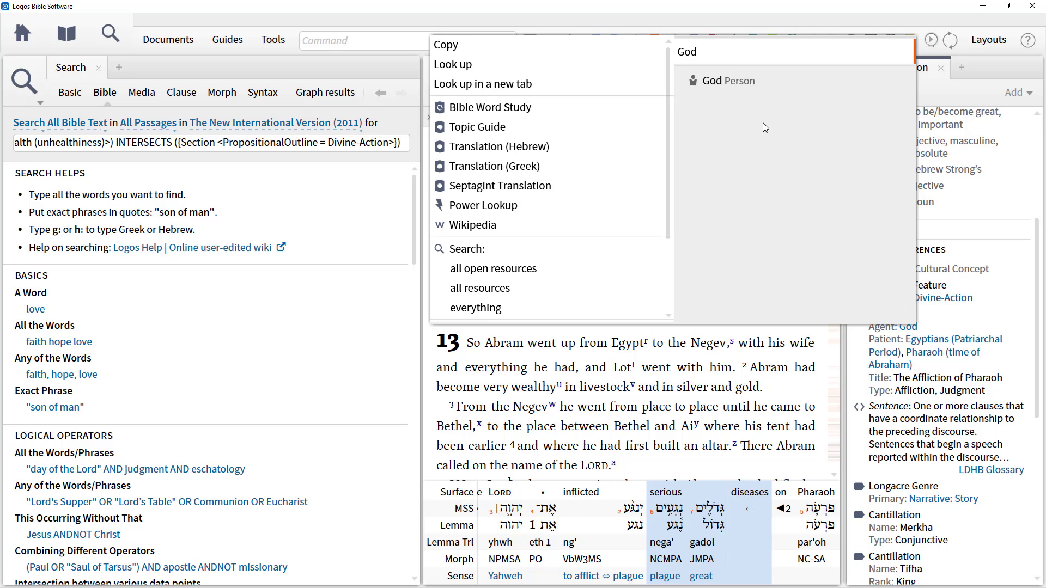
left_click(761, 85)
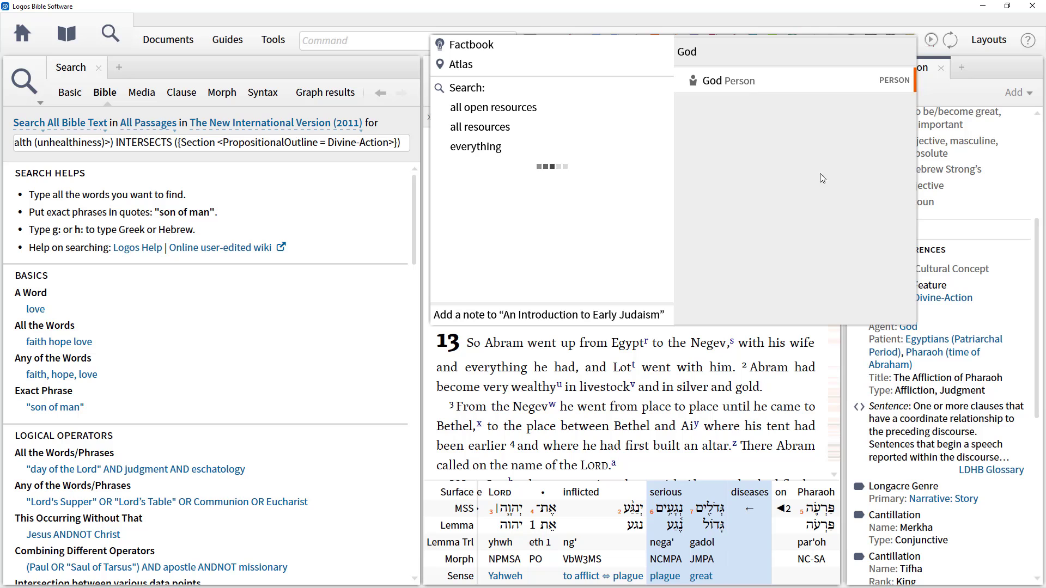
left_click(498, 108)
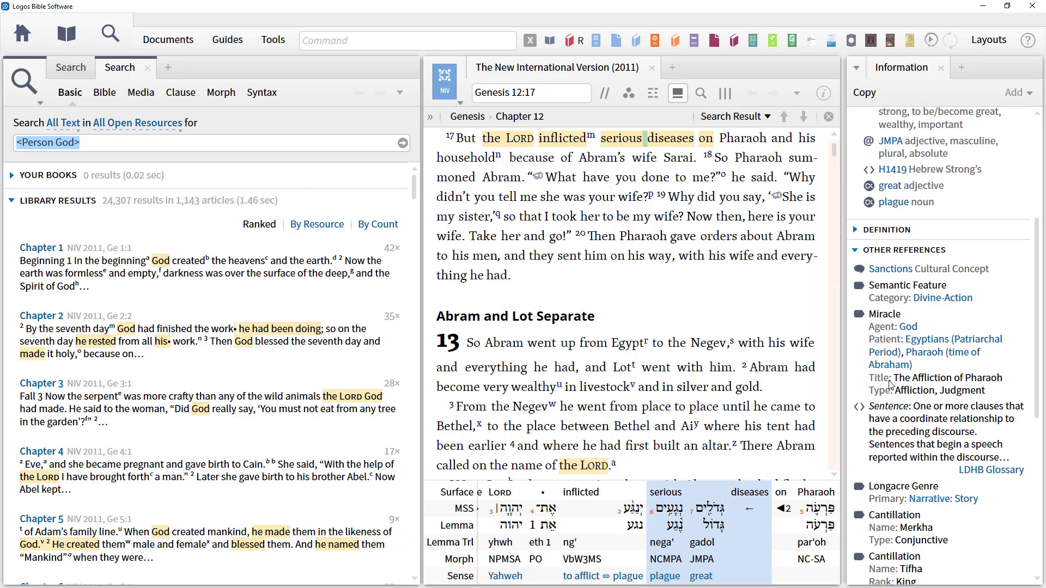
left_click(147, 68)
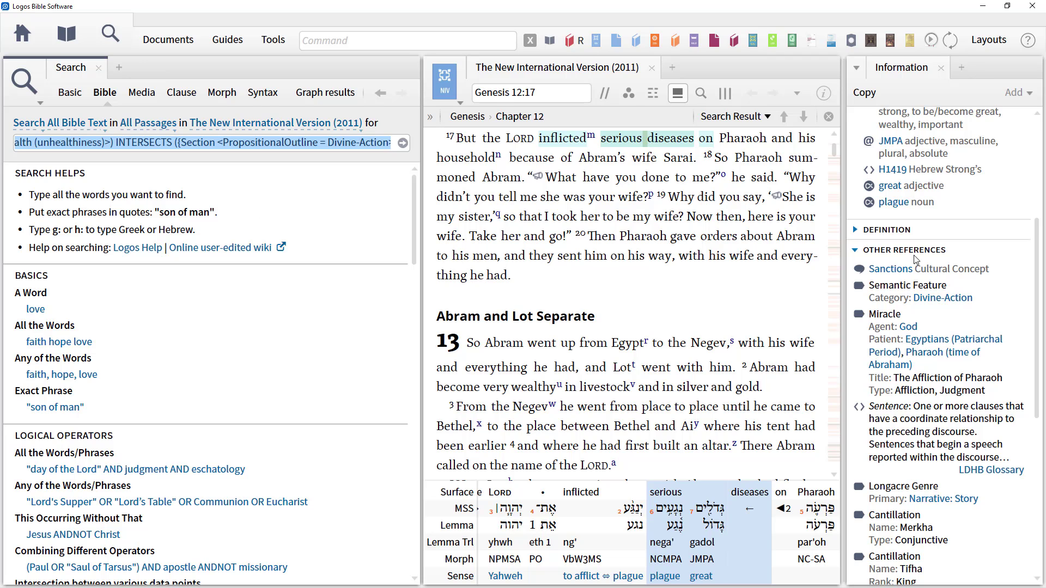
Search the Logos Help for "miracle" and find the example miracle label queries in the Searchable Labels article.
left_click(1027, 41)
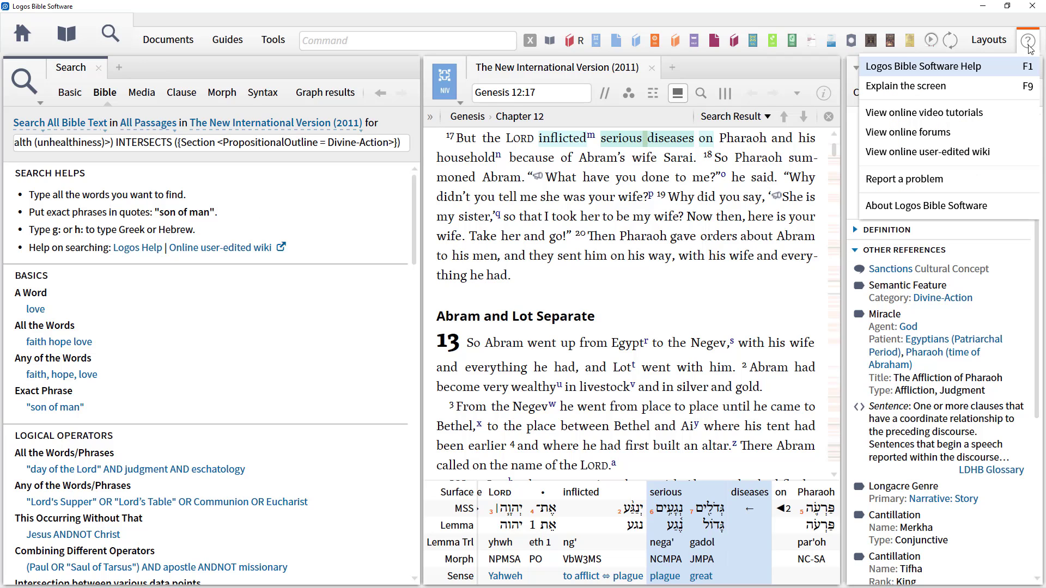
left_click(947, 67)
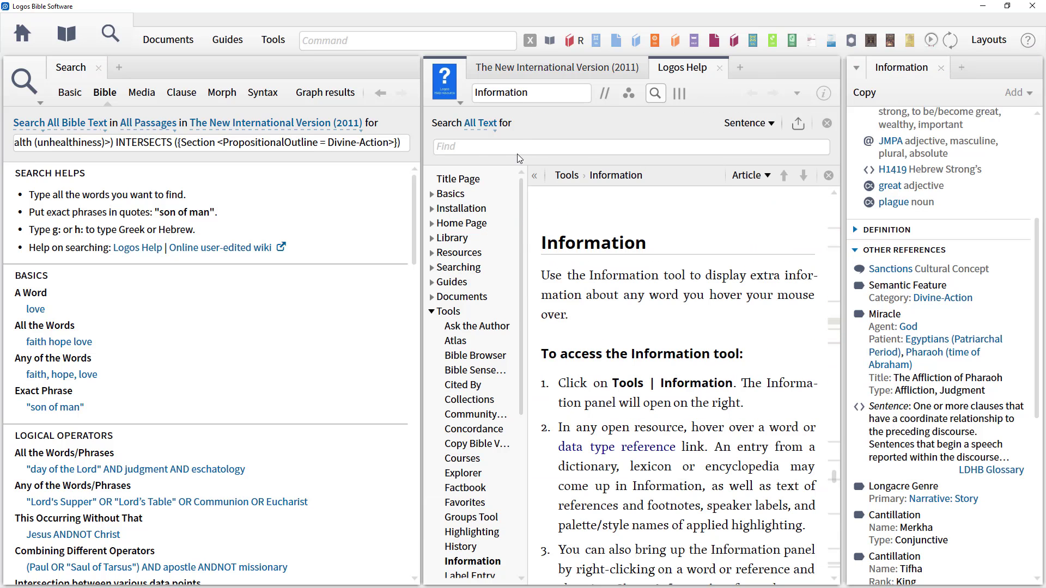
left_click(478, 148)
type("miracle")
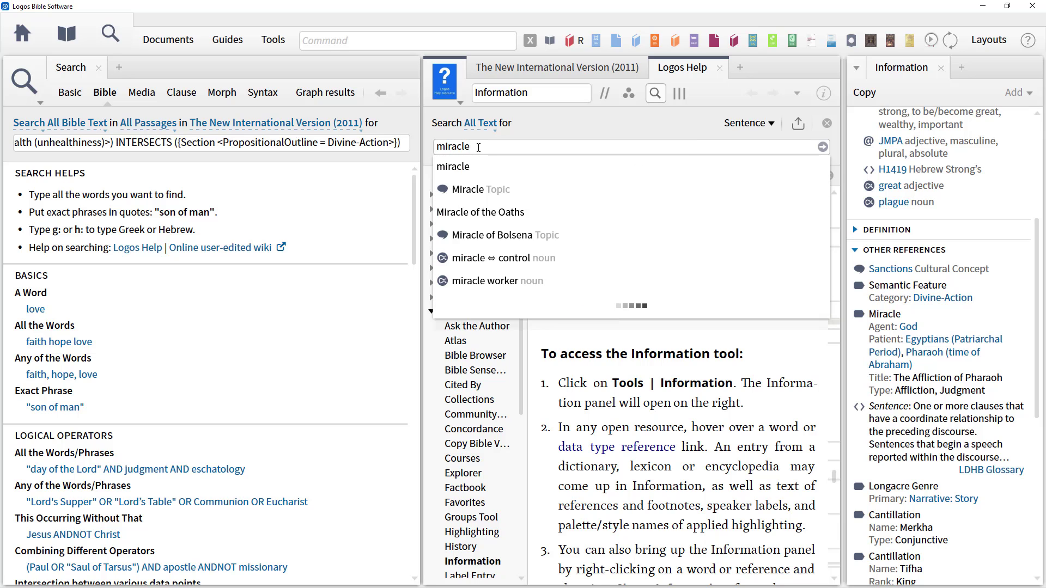
key("Return")
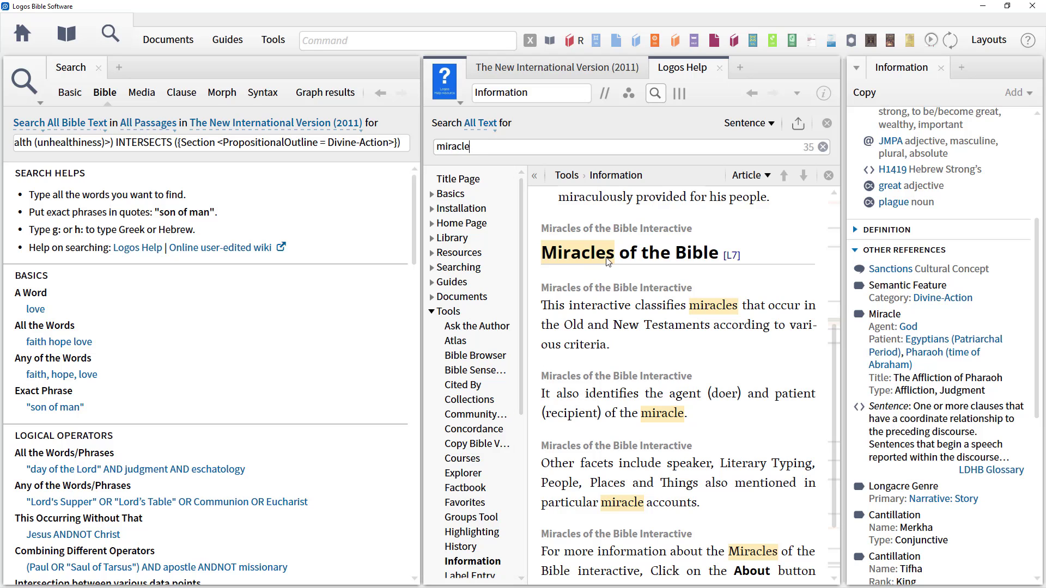
left_click(614, 284)
scroll(613, 284, "up", 10)
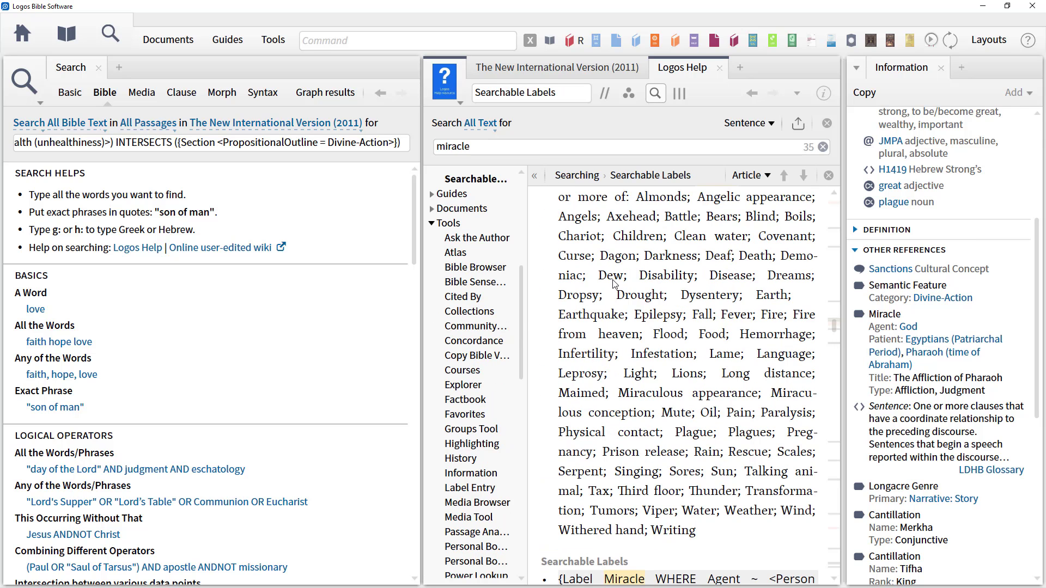
scroll(614, 285, "down", 3)
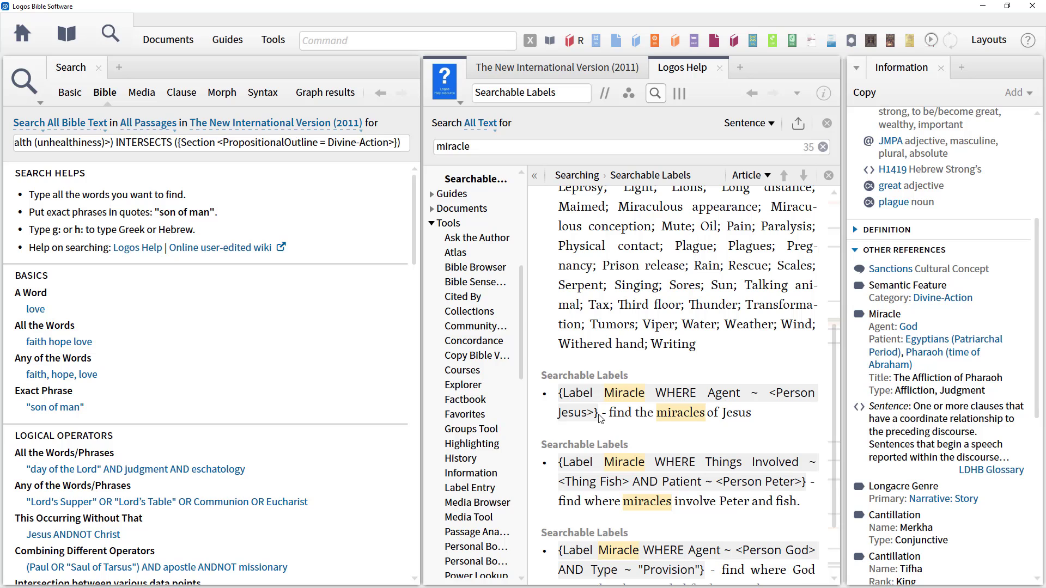
Add {Label Miracle WHERE Agent ~ <Person God>} to the query's second parenthesized group, adapting the help's Jesus example, and close the help.
left_click_drag(573, 401, 561, 396)
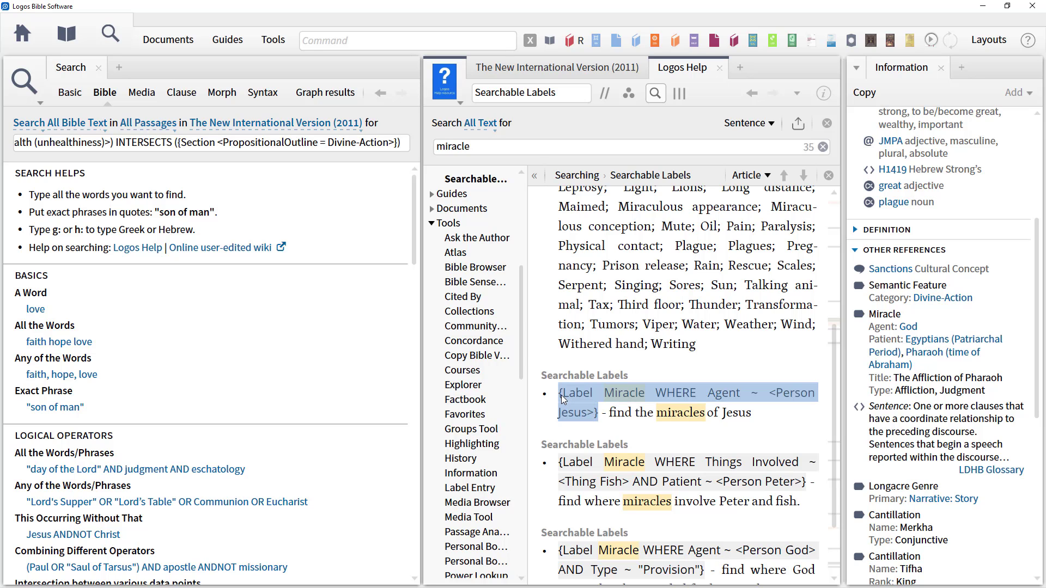
left_click(397, 142)
left_click(388, 143)
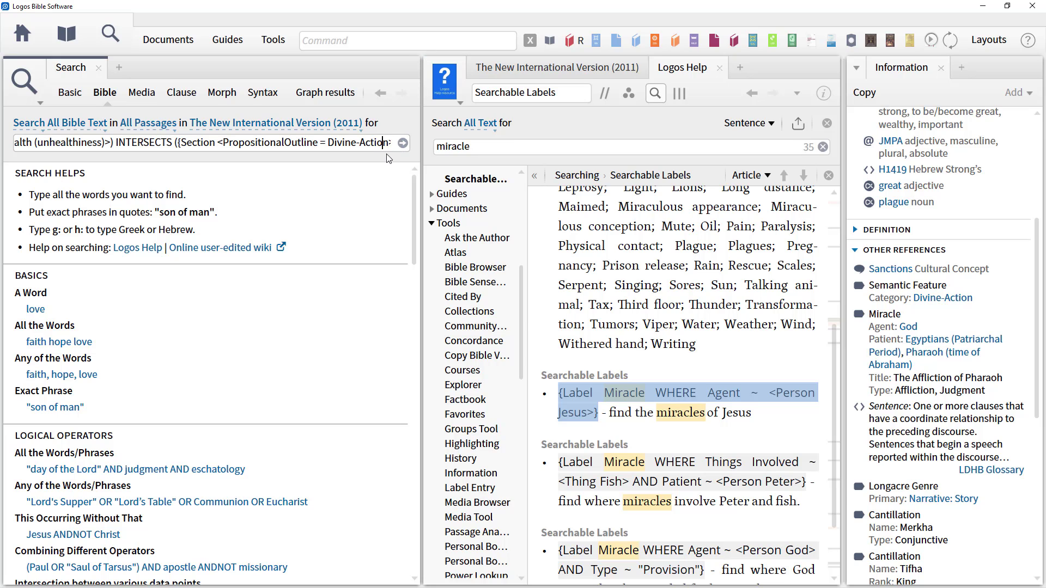
key("End")
key("Left")
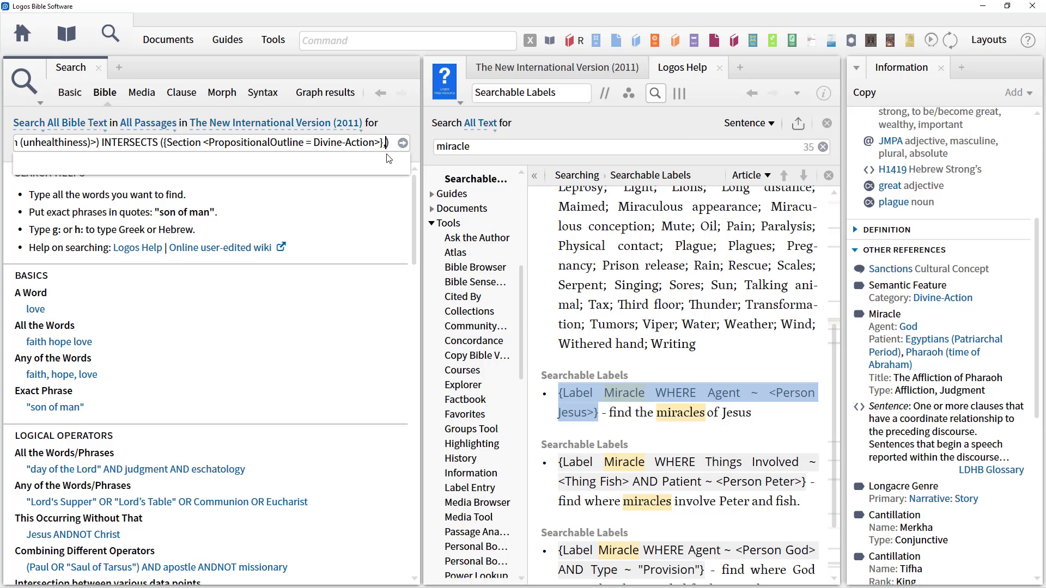
type(", {")
type("{Label Miracle WHERE Agent ~ <Person Jesus>}")
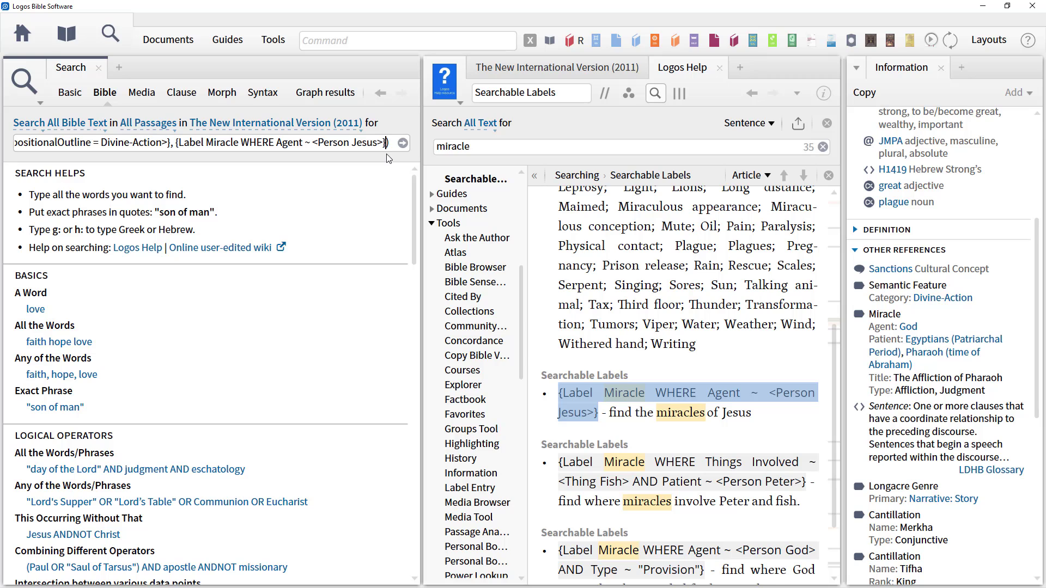
key("ctrl+shift+Left")
type("God")
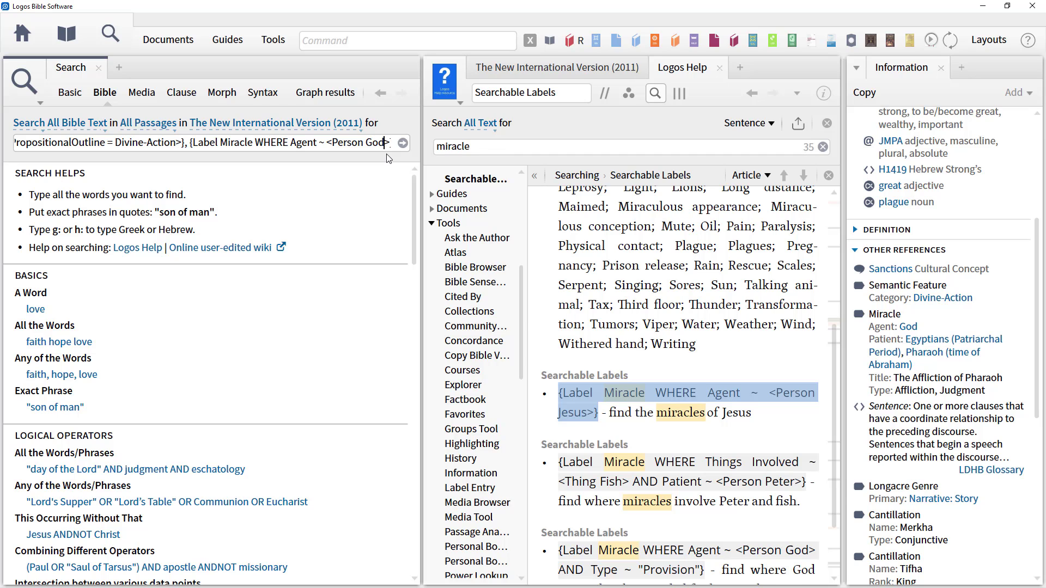
key("End")
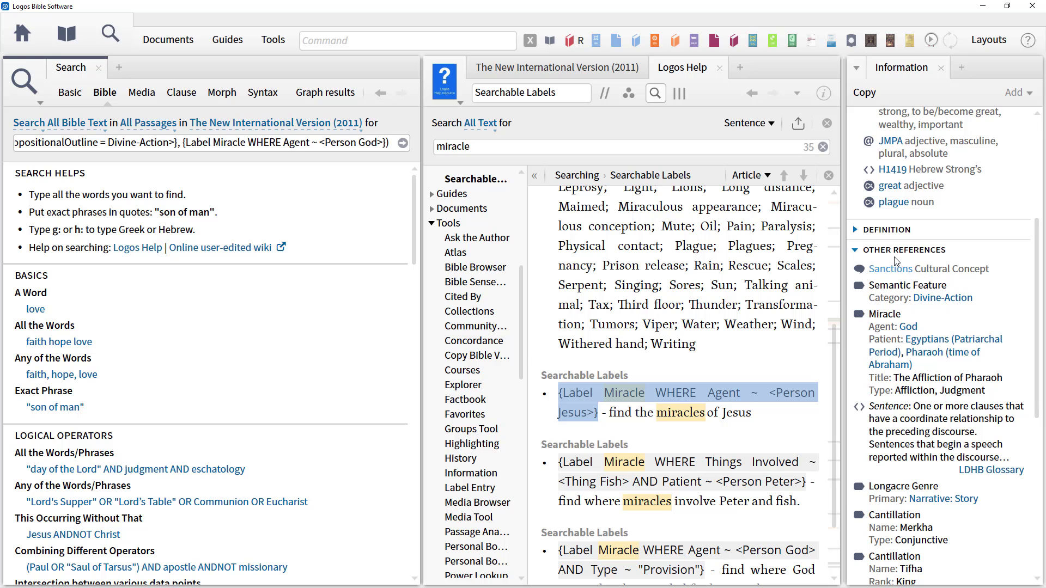
left_click(721, 70)
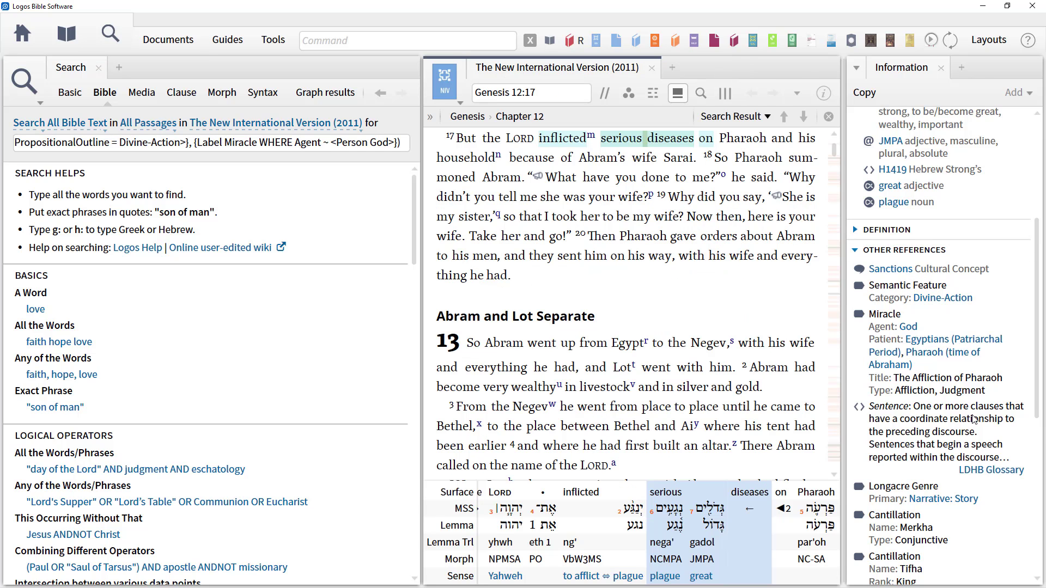
Search all open resources for the Plague thing that "disease" refers to in Genesis 12:17, then close that search.
scroll(975, 418, "down", 3)
scroll(975, 418, "down", 2)
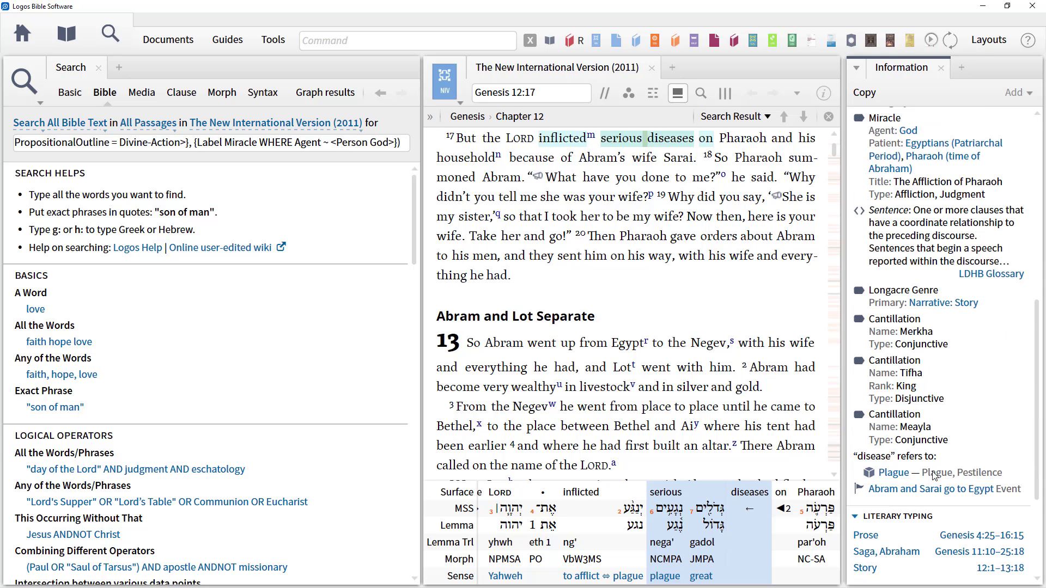
mouse_move(891, 479)
mouse_move(892, 478)
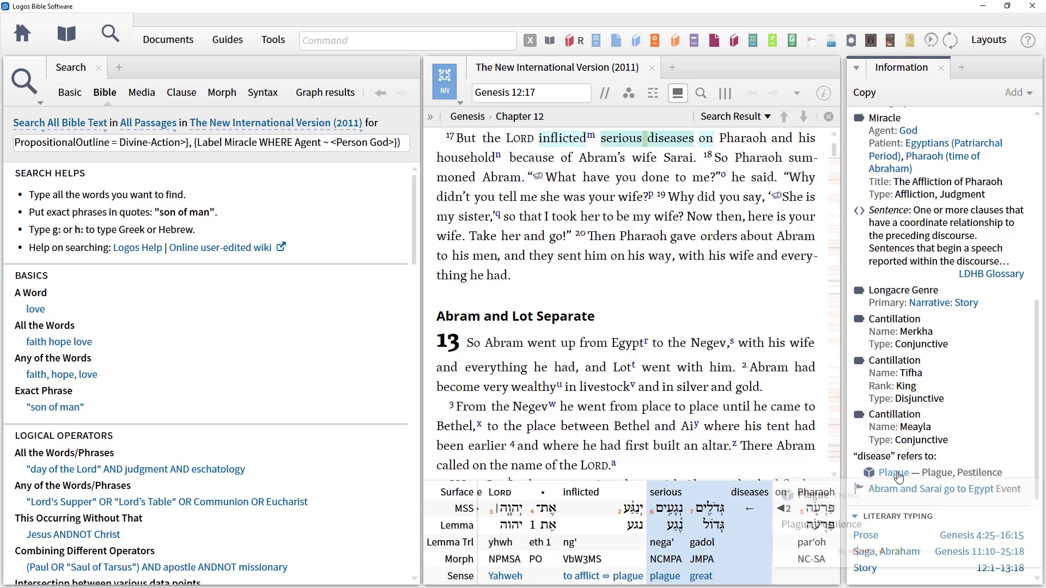
right_click(898, 474)
scroll(740, 234, "down", 3)
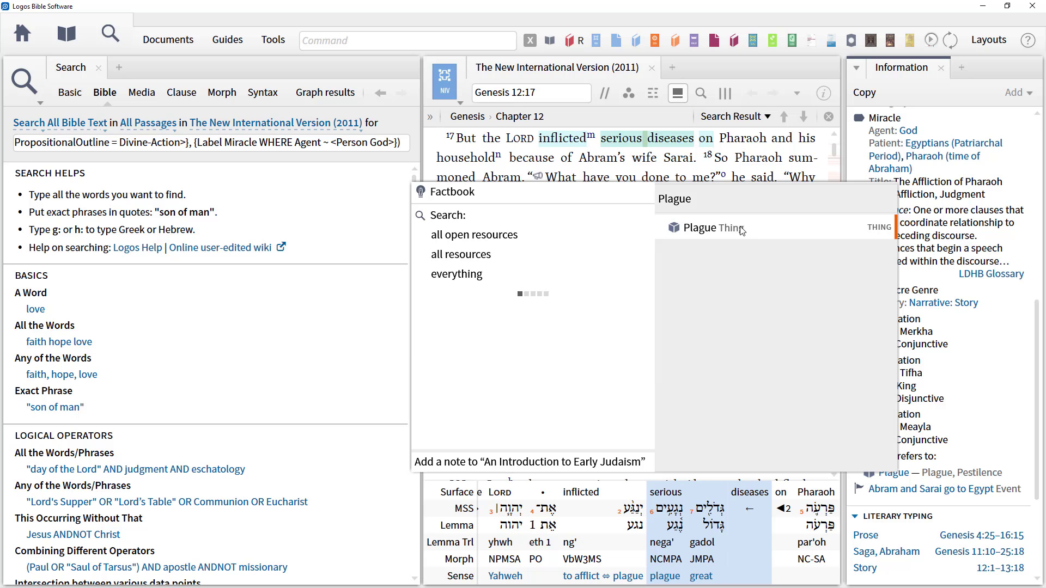
left_click(494, 239)
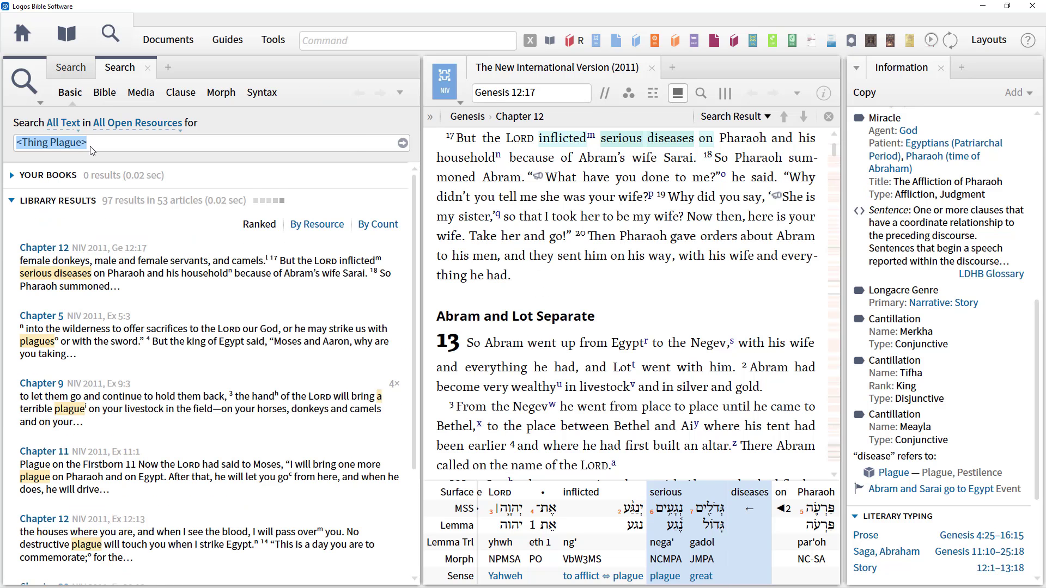
left_click(148, 74)
left_click(147, 68)
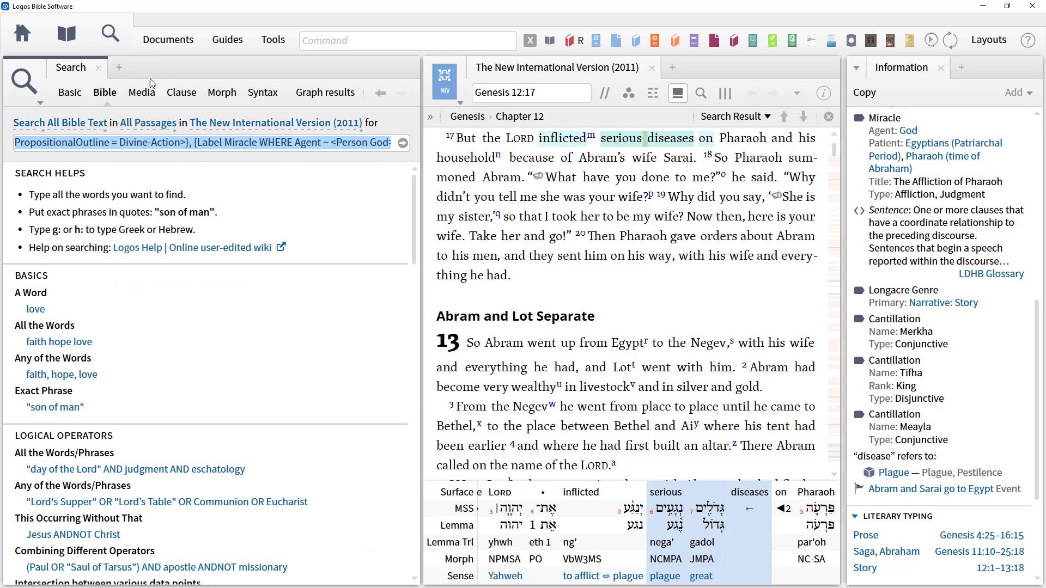
Add <Thing Plague> at the end of the Bible query's first parenthesized group, following the ill health sense, and run the search.
key("ctrl+v")
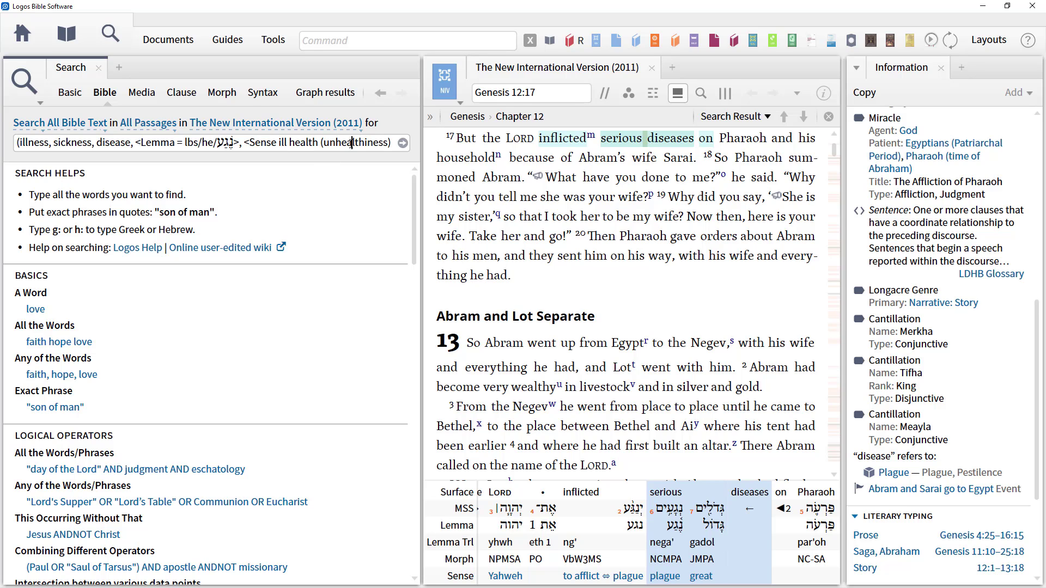
key("Right")
key("Right")
key("Right")
key("Right")
key("Right")
key("Right")
key("Right")
key("Right")
key("Right")
key("Right")
key("Right")
key("Right")
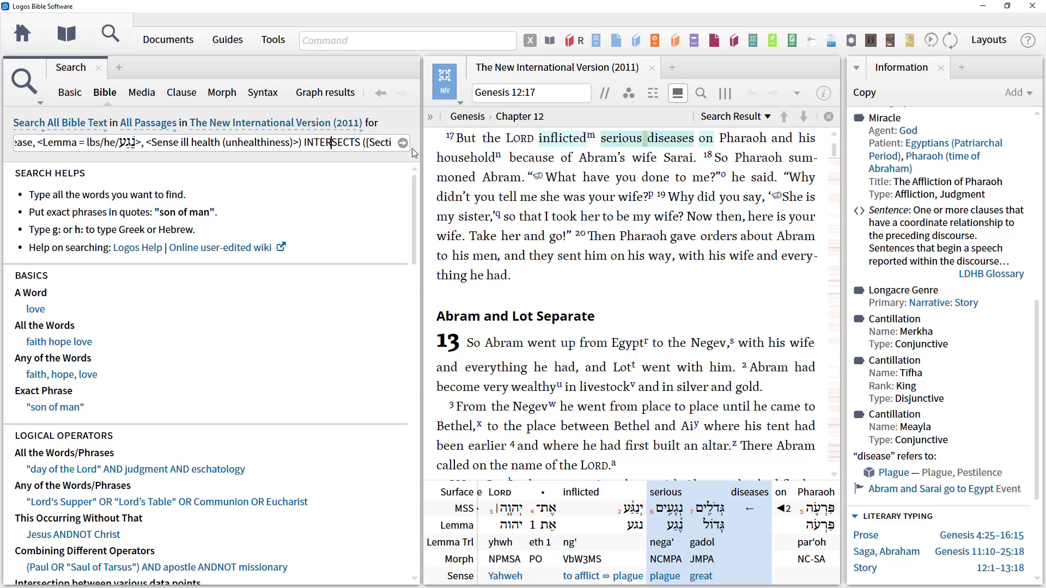
key("Left")
type(", <Thing Plague>")
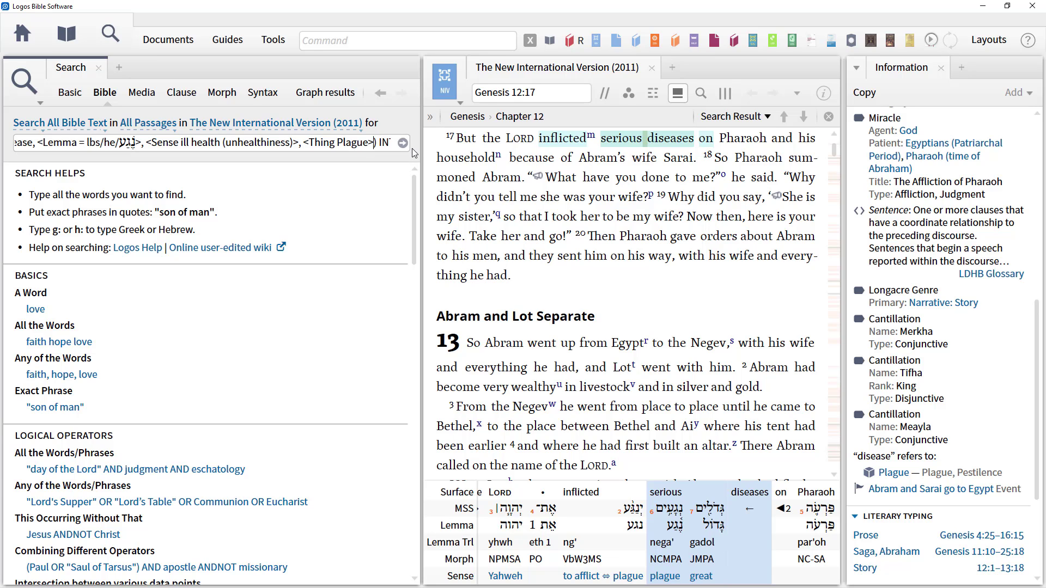
key("Home")
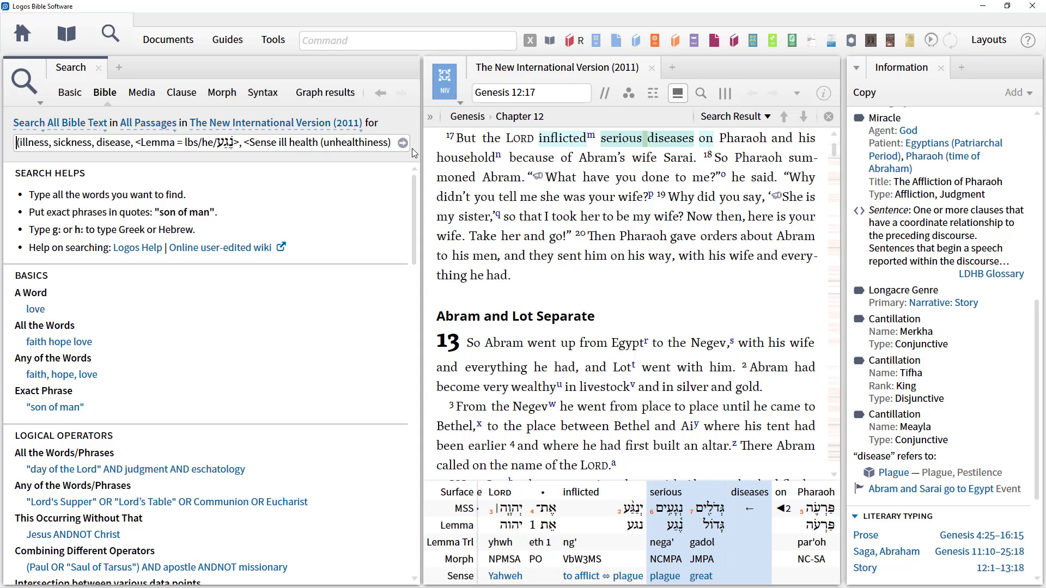
key("Return")
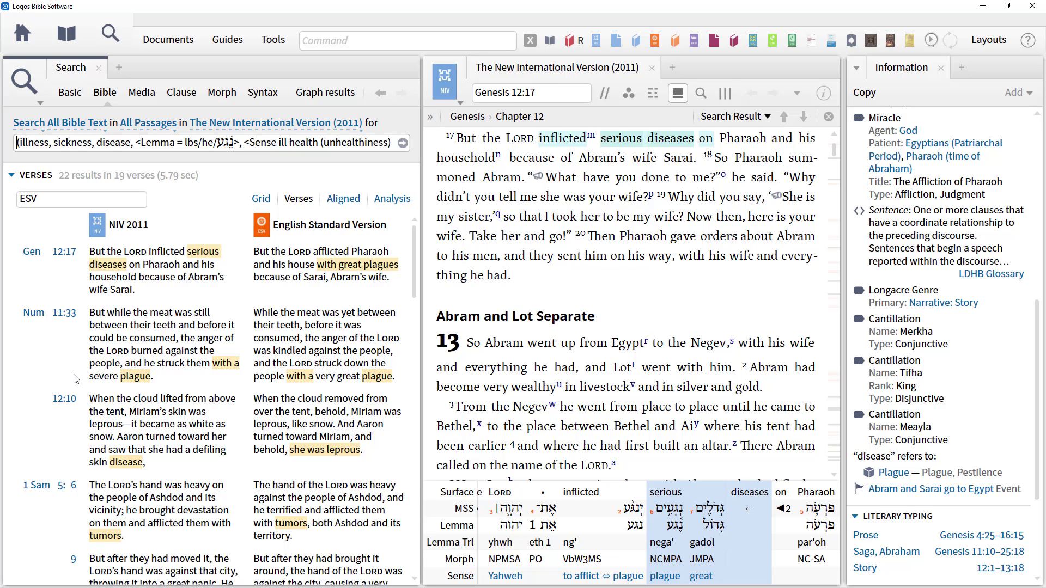
Open the Numbers 11:33 result, examine the sense of "plague" in the Bible Sense Lexicon, and close the lexicon.
left_click(127, 380)
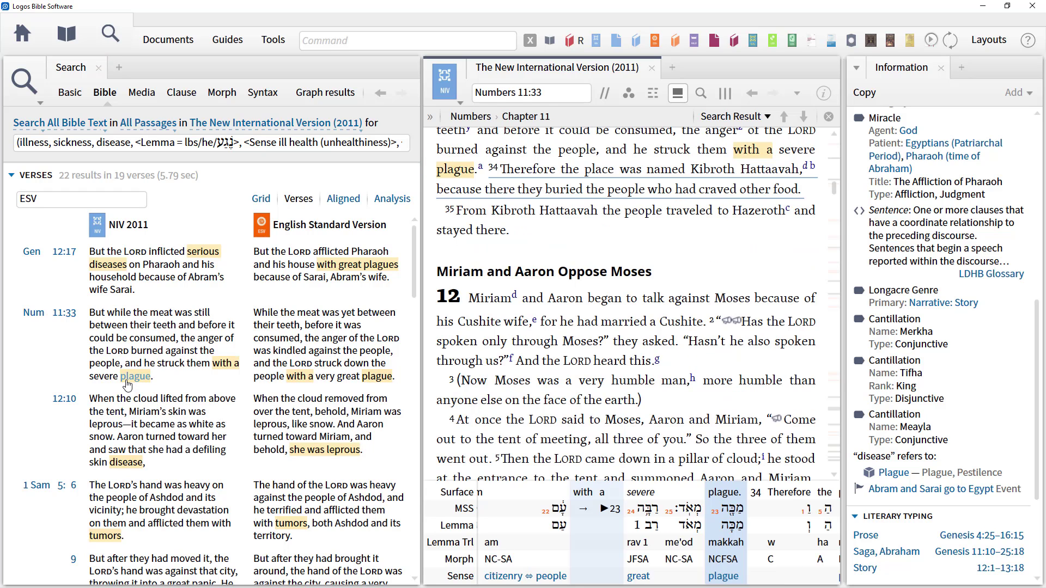
left_click(461, 174)
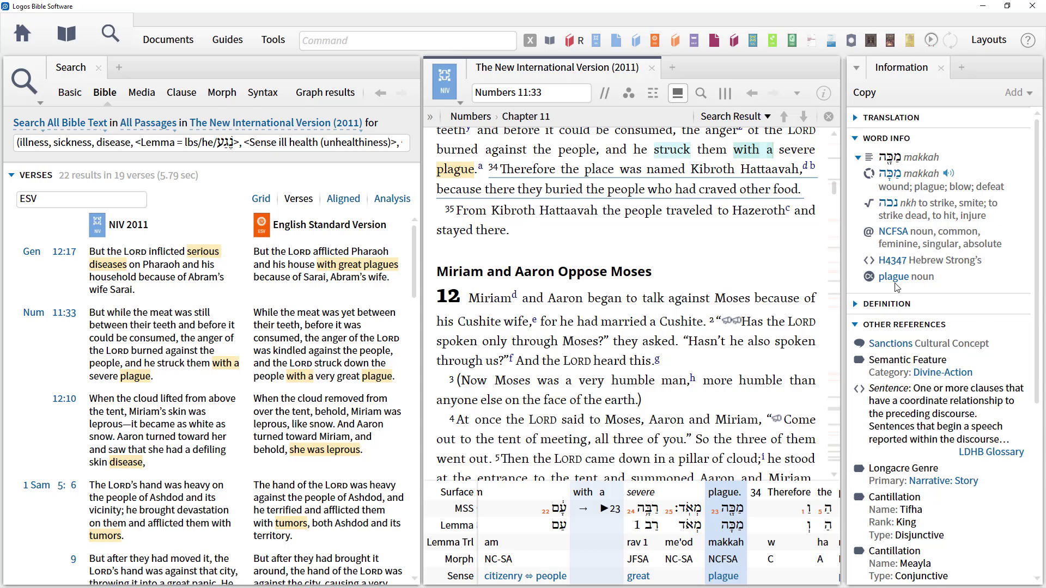
mouse_move(893, 284)
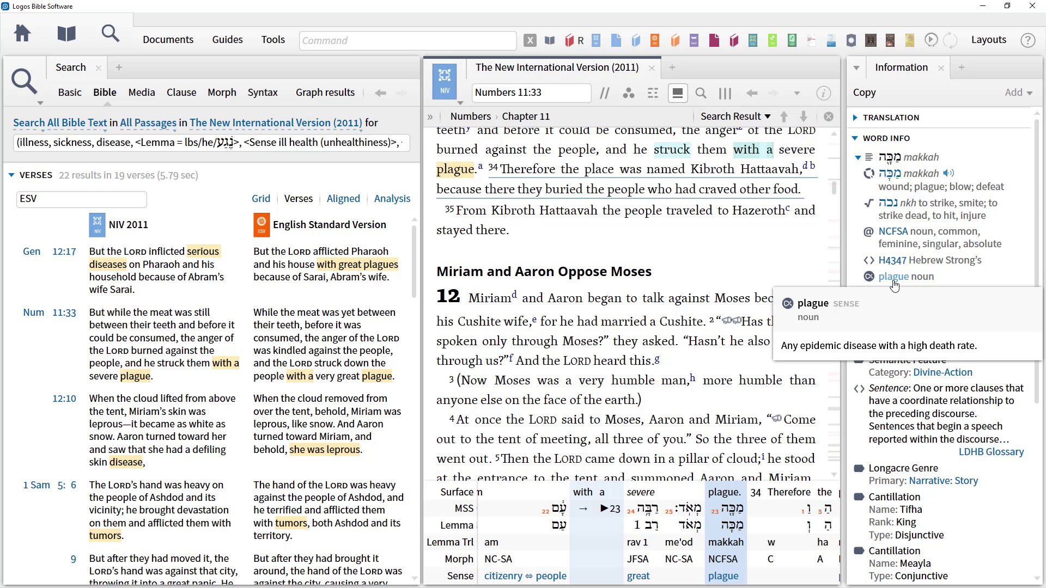
left_click(894, 280)
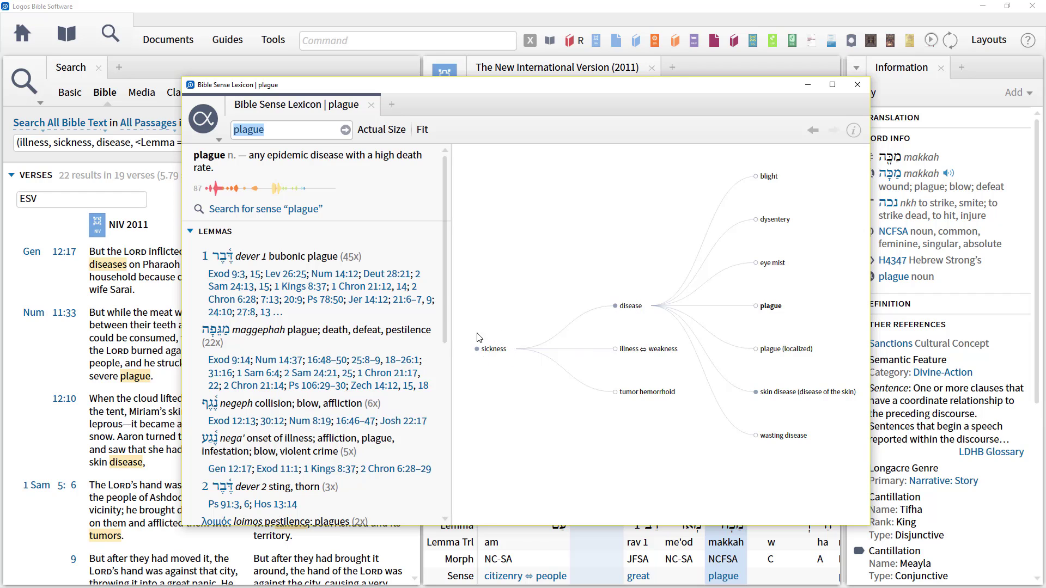
mouse_move(499, 355)
left_click(860, 88)
Get the makkah lemma's term from a search of all open resources and insert <Lemma = lbs/he/מַכָּה> before the Sense term in the Bible query.
mouse_move(892, 184)
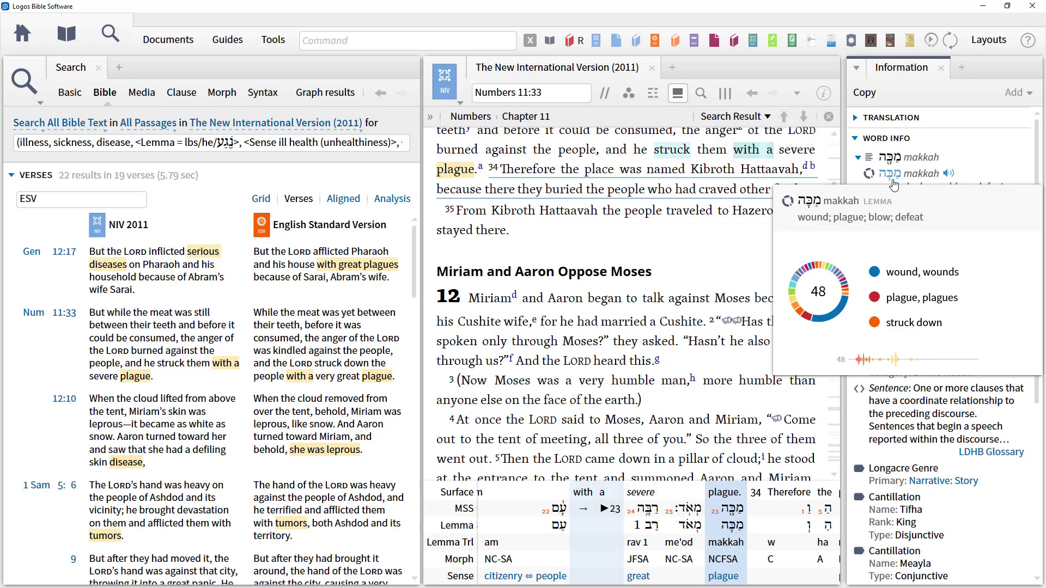
right_click(894, 179)
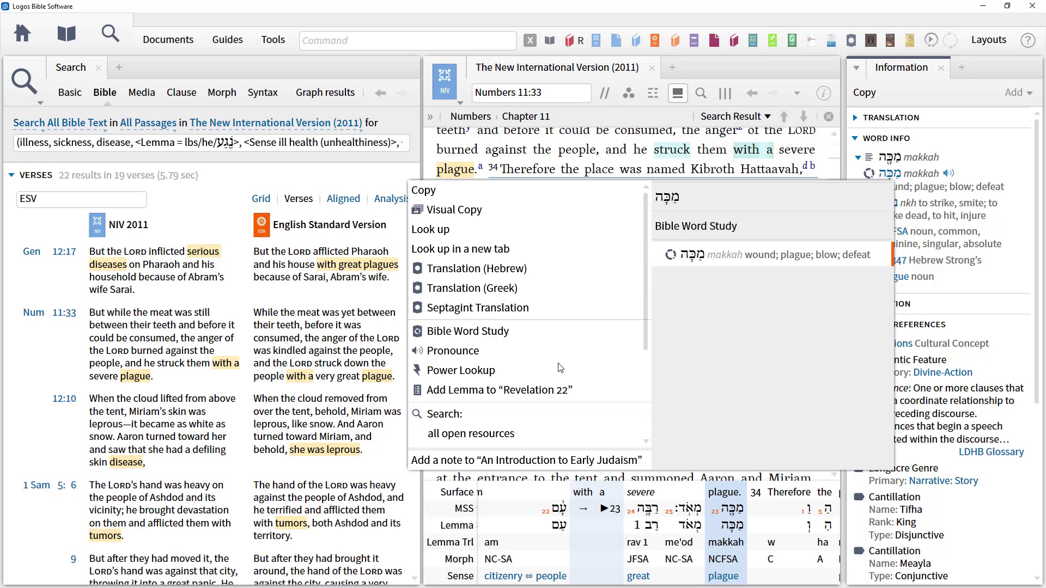
left_click(502, 441)
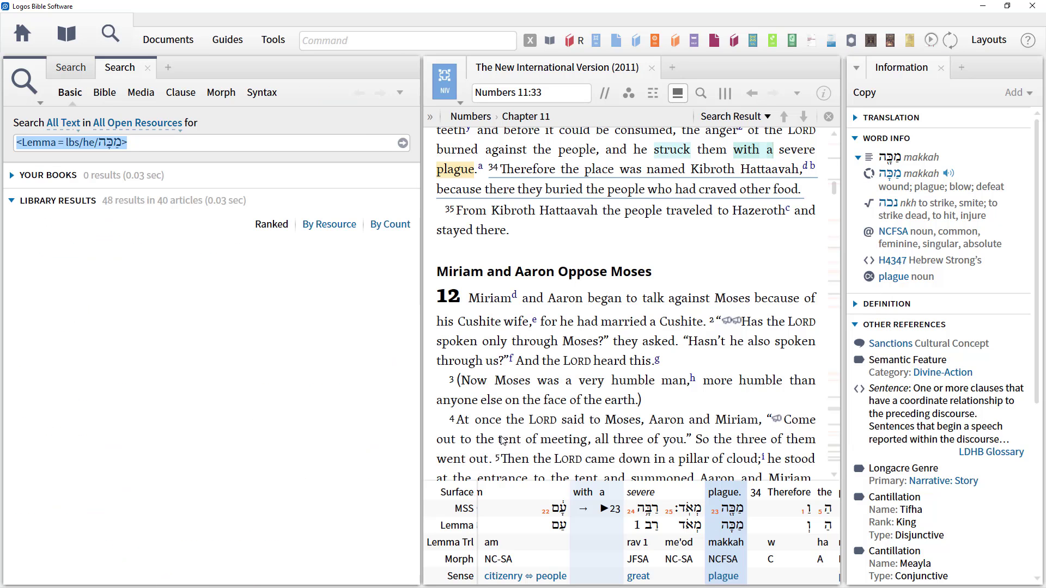
left_click(146, 71)
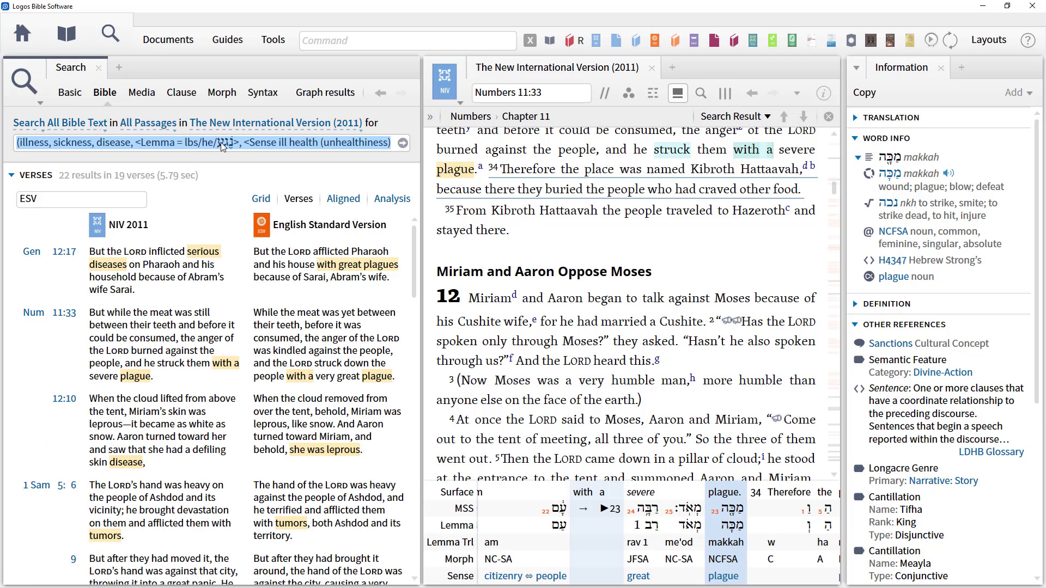
left_click(244, 142)
type("<Lemma = lbs/he/מַכָּה>")
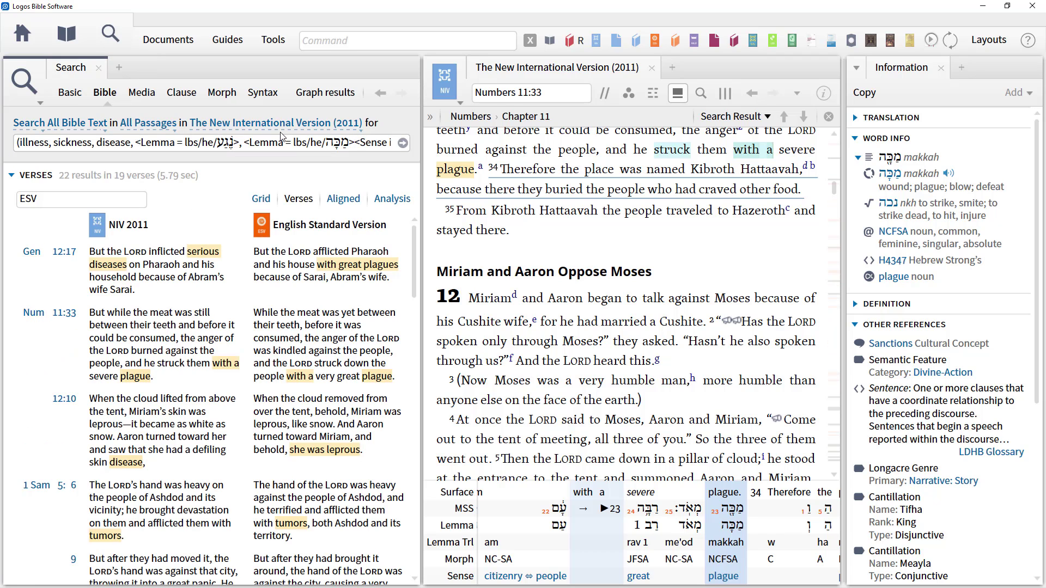
type(",")
Check the remaining references for "plague" in Numbers 11:33, then go to the Numbers 12:10 result and look up "disease".
scroll(980, 343, "down", 3)
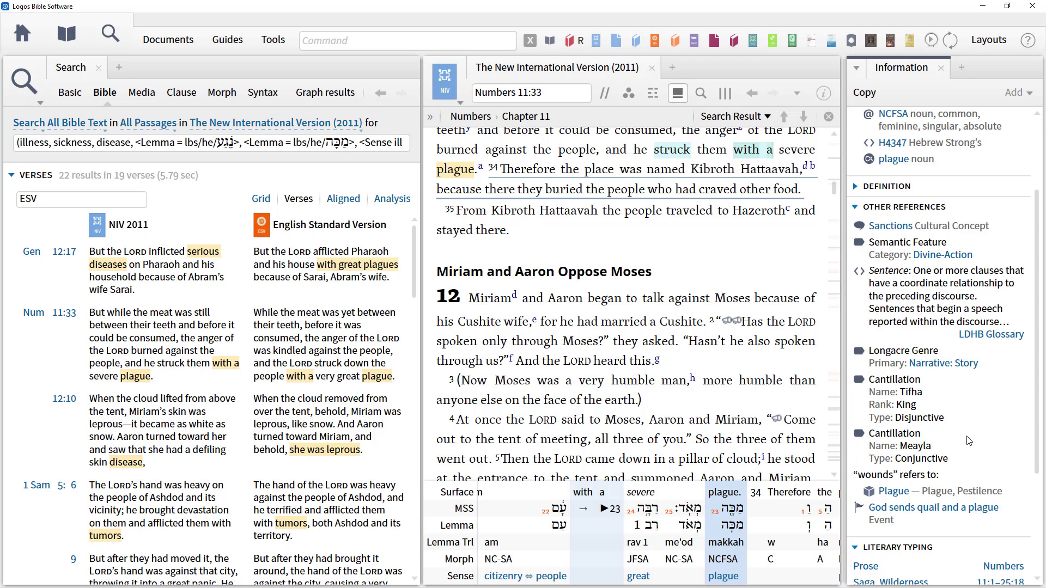
left_click(768, 117)
left_click(768, 117)
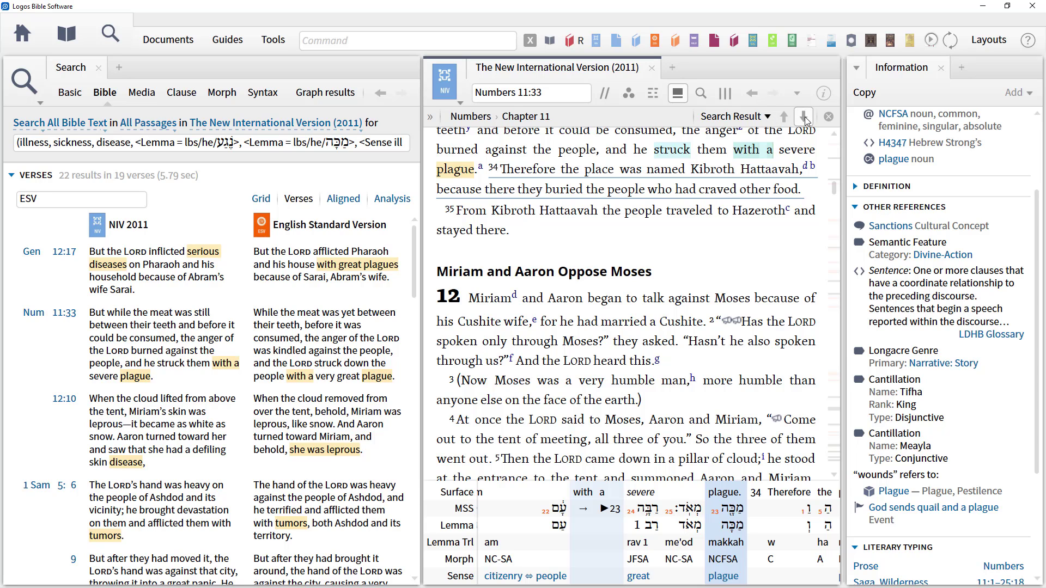
left_click(804, 118)
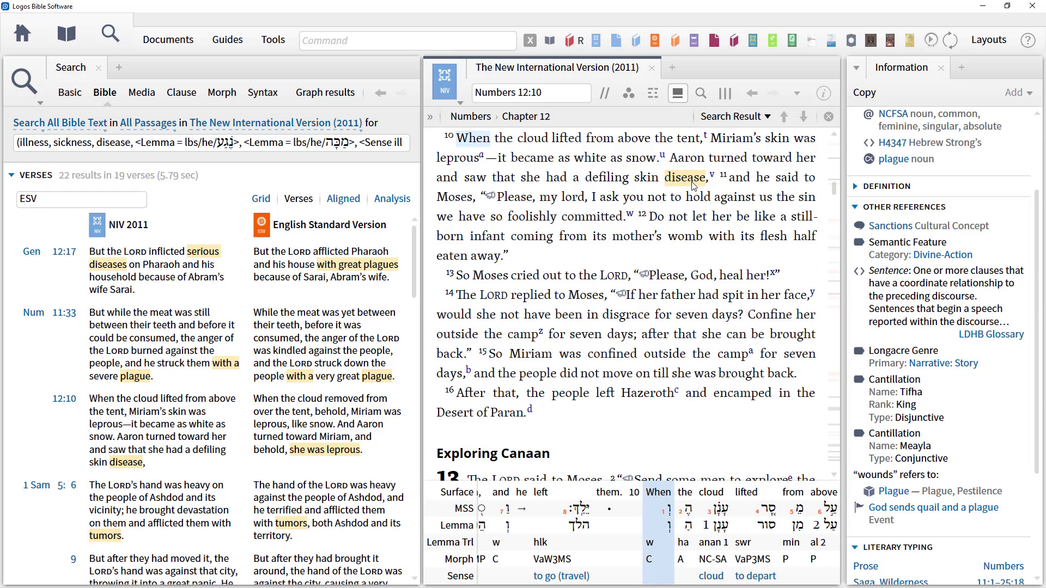
mouse_move(693, 185)
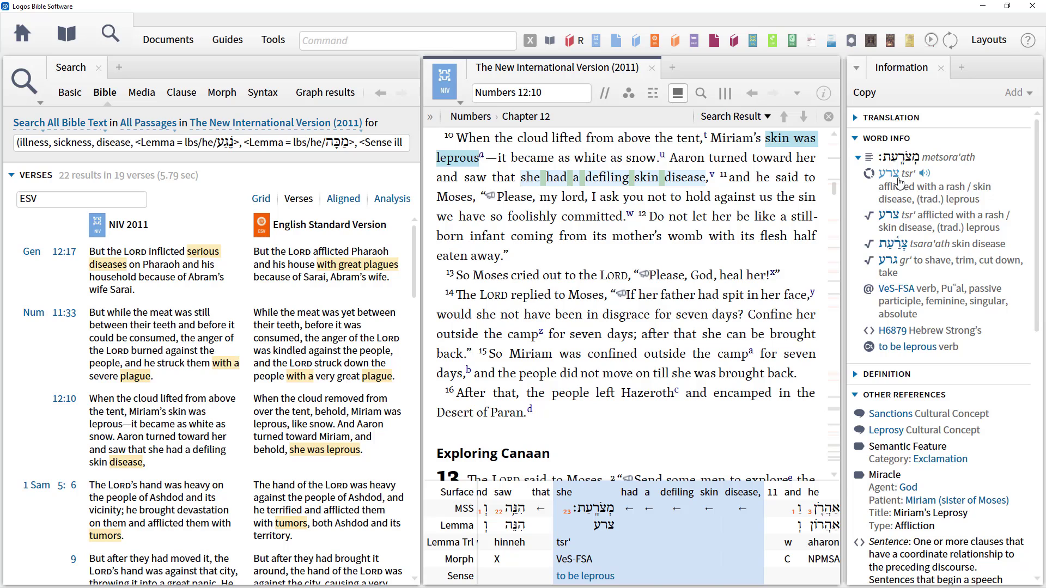
Get the tsr' lemma's term from a search of all open resources and insert <Lemma = lbs/he/צרע> after the makkah lemma in the query.
mouse_move(896, 182)
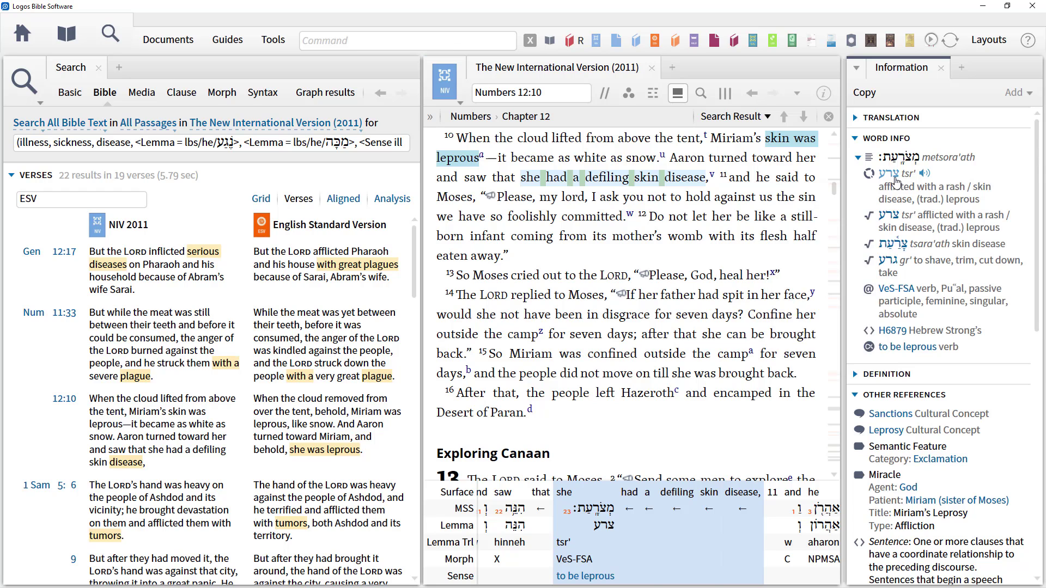
right_click(892, 177)
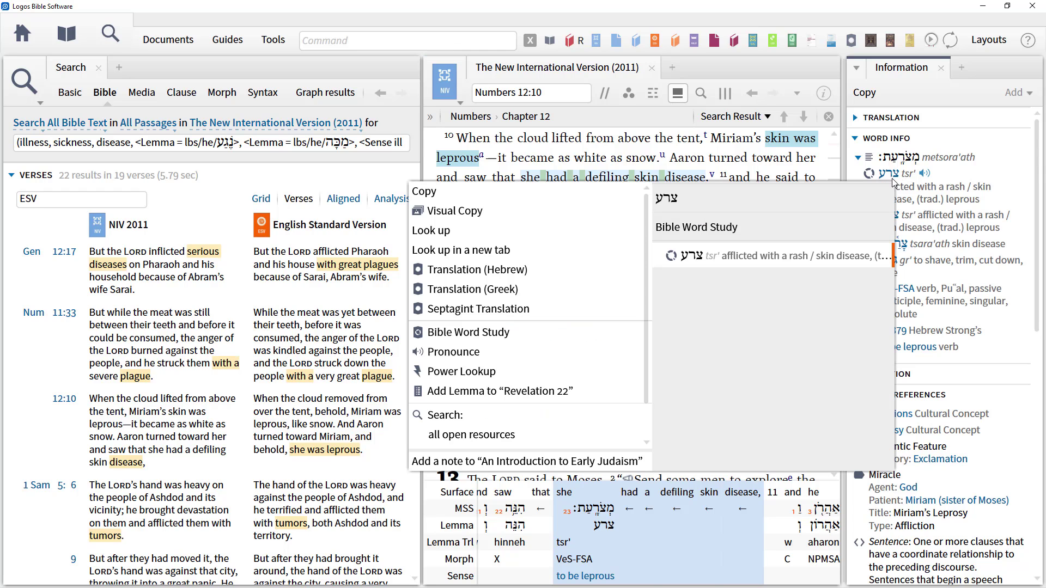
left_click(478, 437)
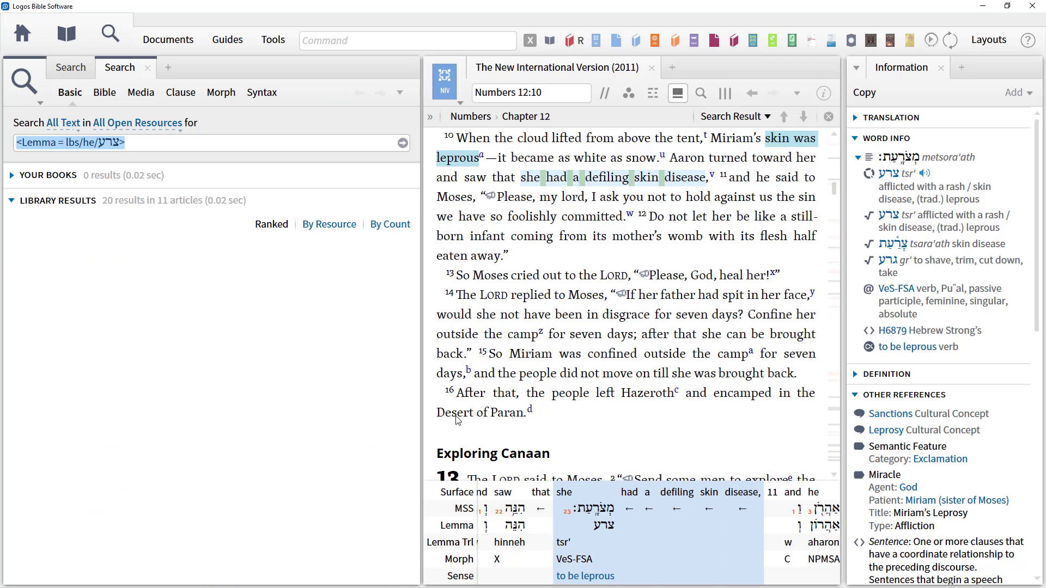
left_click(147, 70)
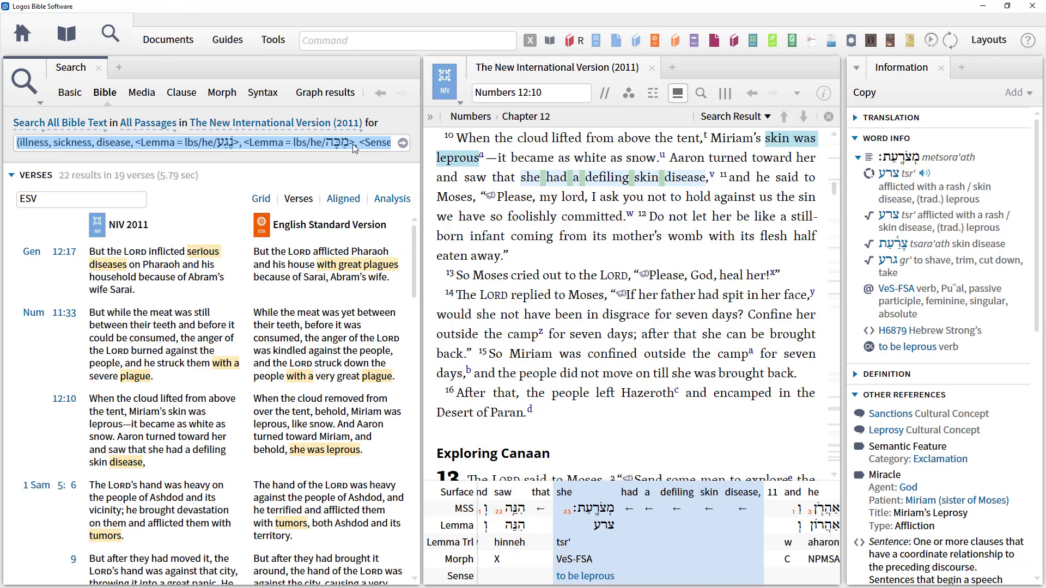
left_click(357, 143)
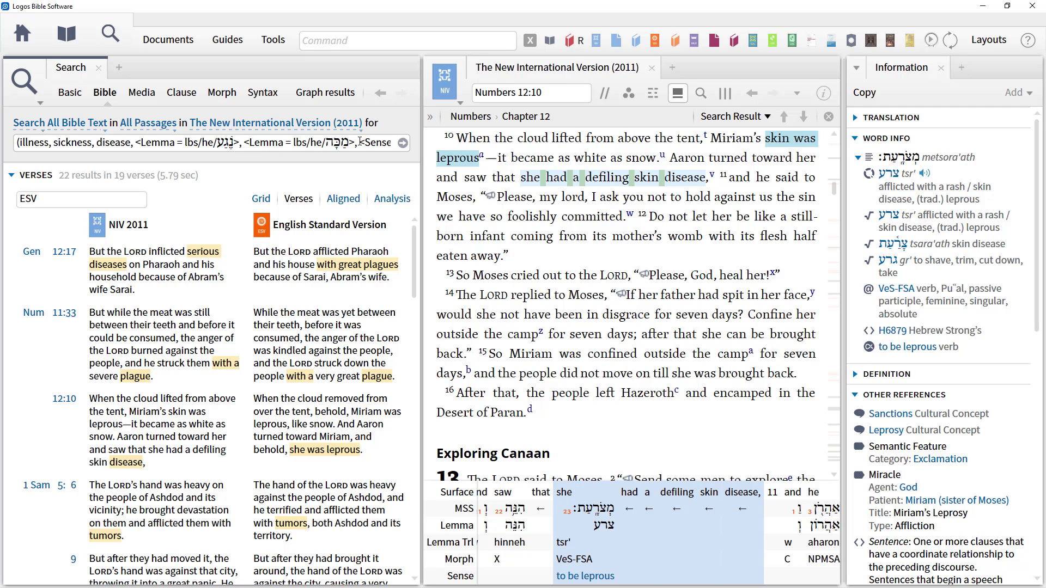
type("<Lemma = lbs/he/צרע>,")
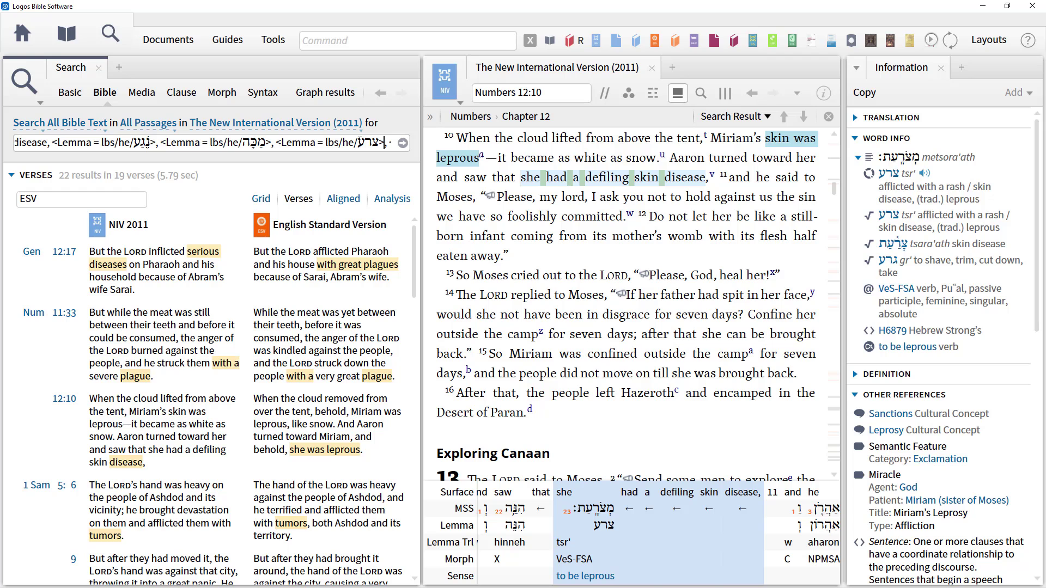
Review the Numbers 12:10 references, go to the 1 Samuel 5:6 result, and open the sense of "tumors" in the Bible Sense Lexicon.
scroll(966, 333, "down", 1)
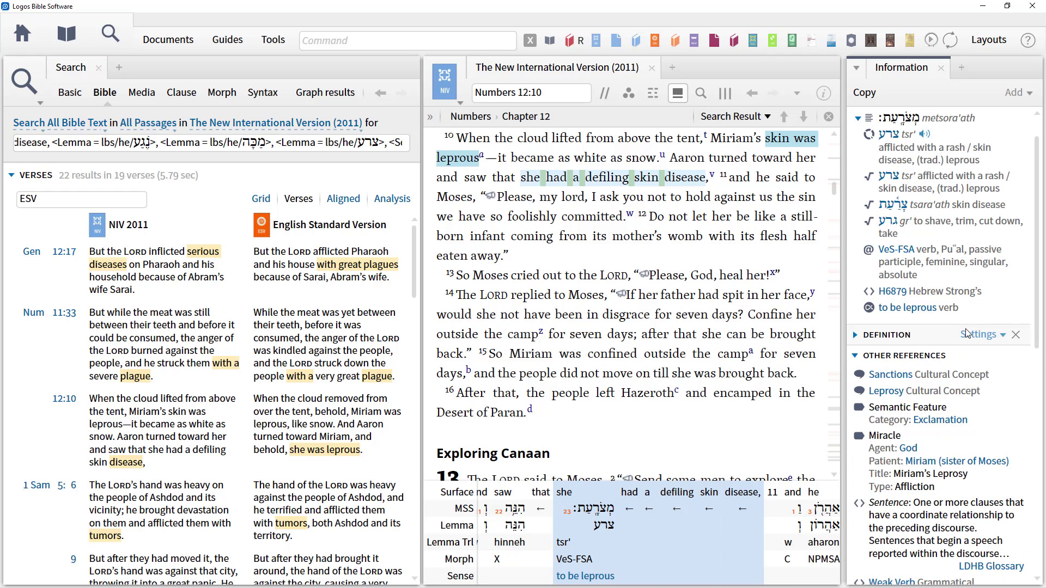
scroll(965, 333, "down", 5)
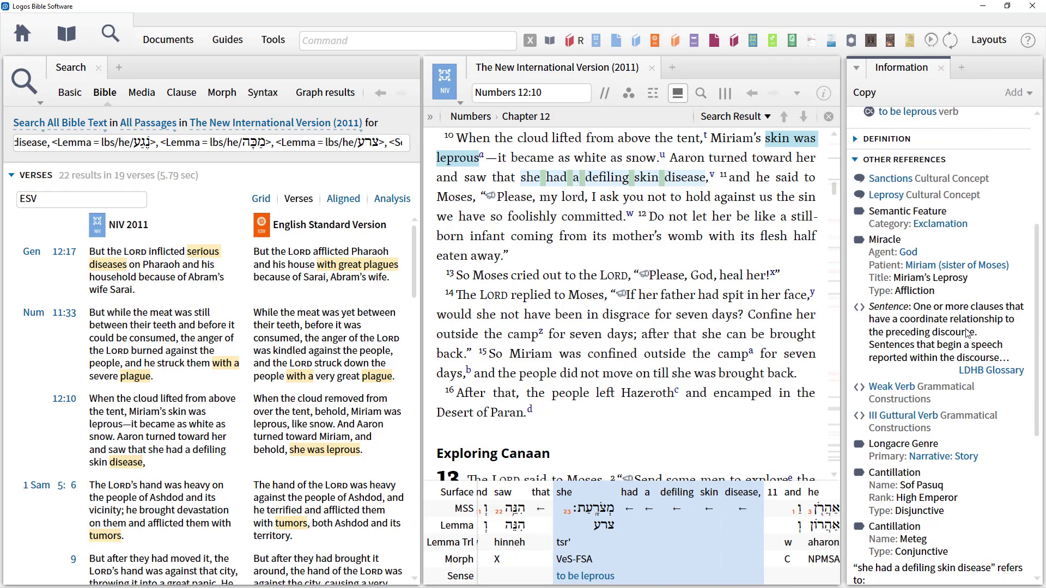
scroll(967, 333, "down", 3)
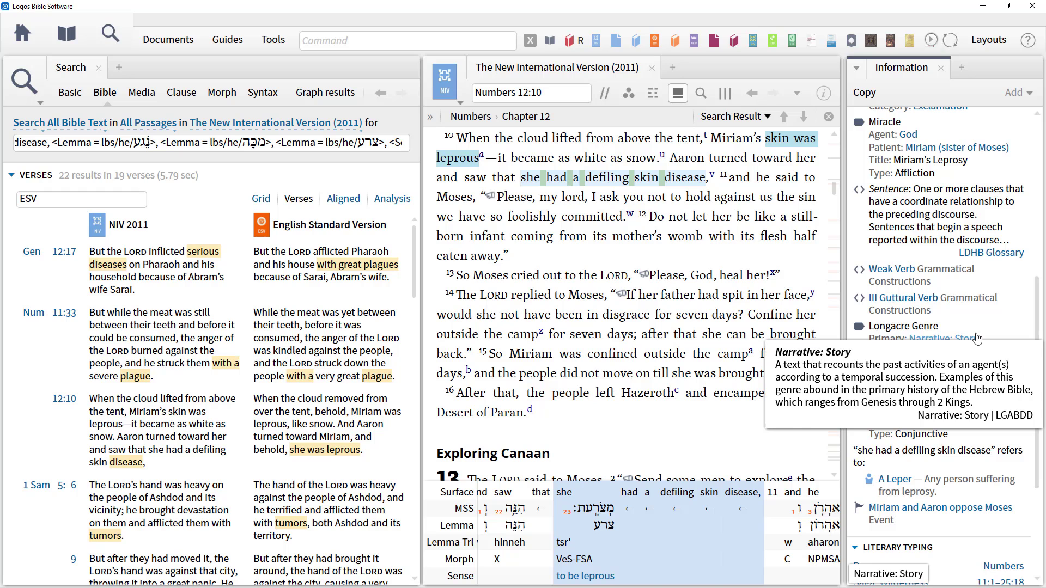
left_click(803, 117)
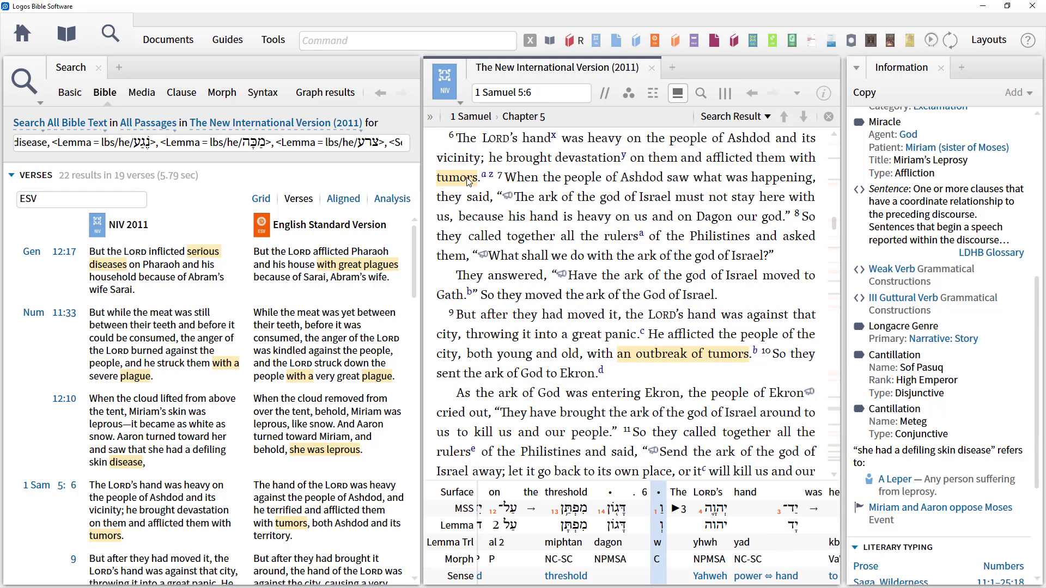
mouse_move(467, 181)
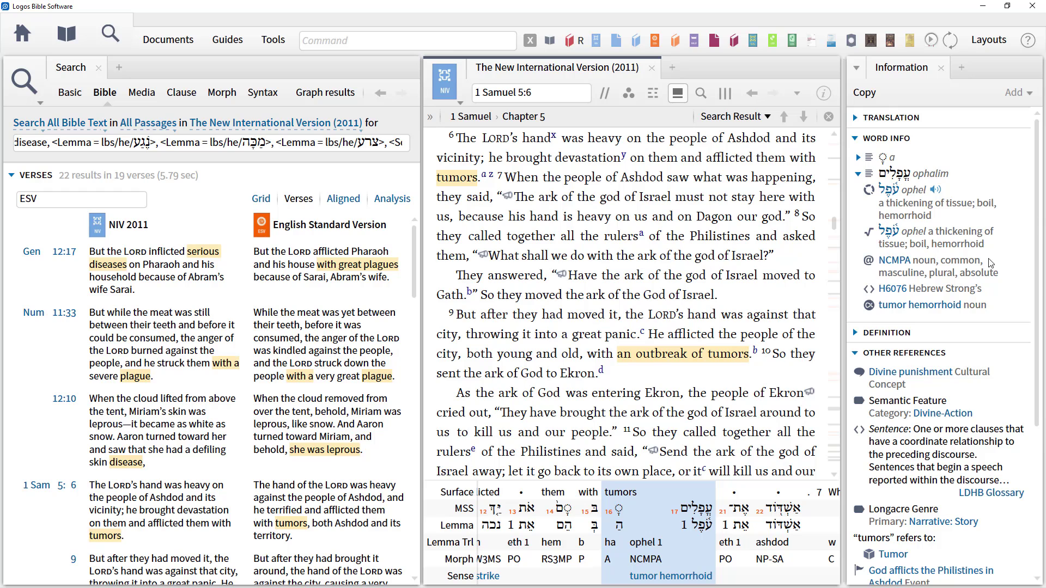
left_click(907, 306)
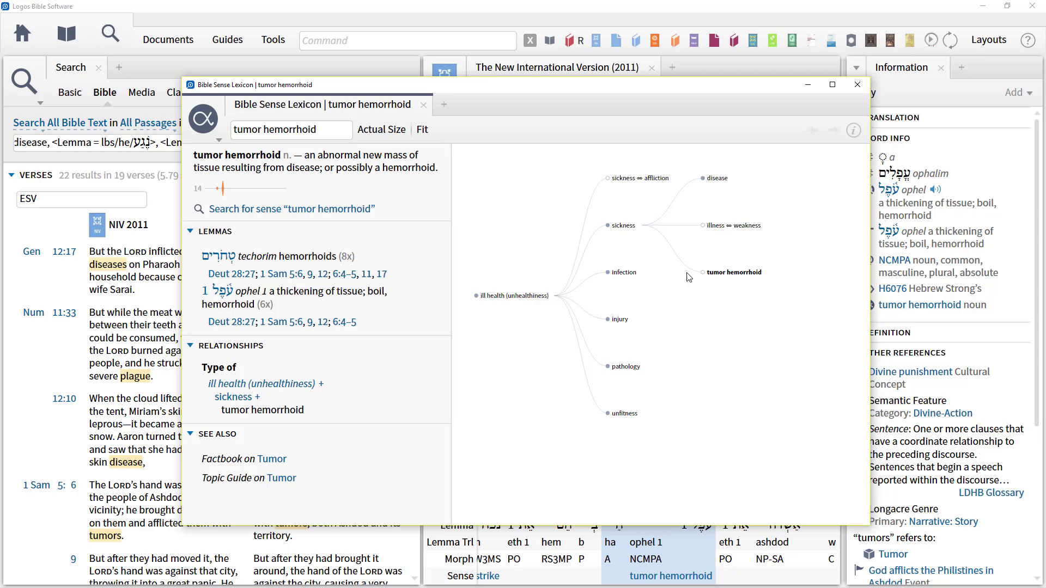
Close the sense lexicon and review the other references for "tumors" in 1 Samuel 5:6, including the Divine punishment cultural concept.
mouse_move(533, 296)
left_click(857, 84)
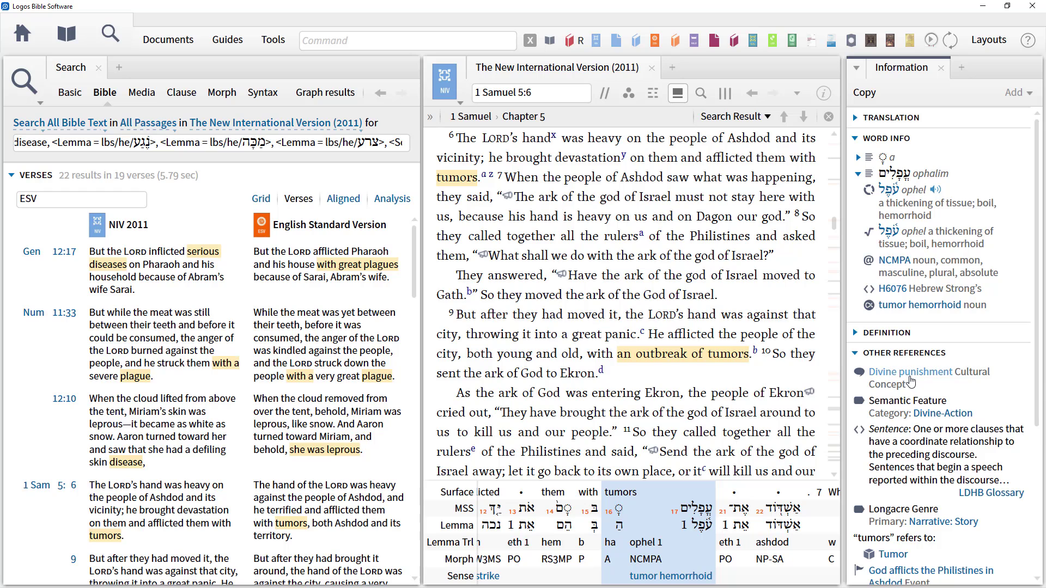
mouse_move(911, 380)
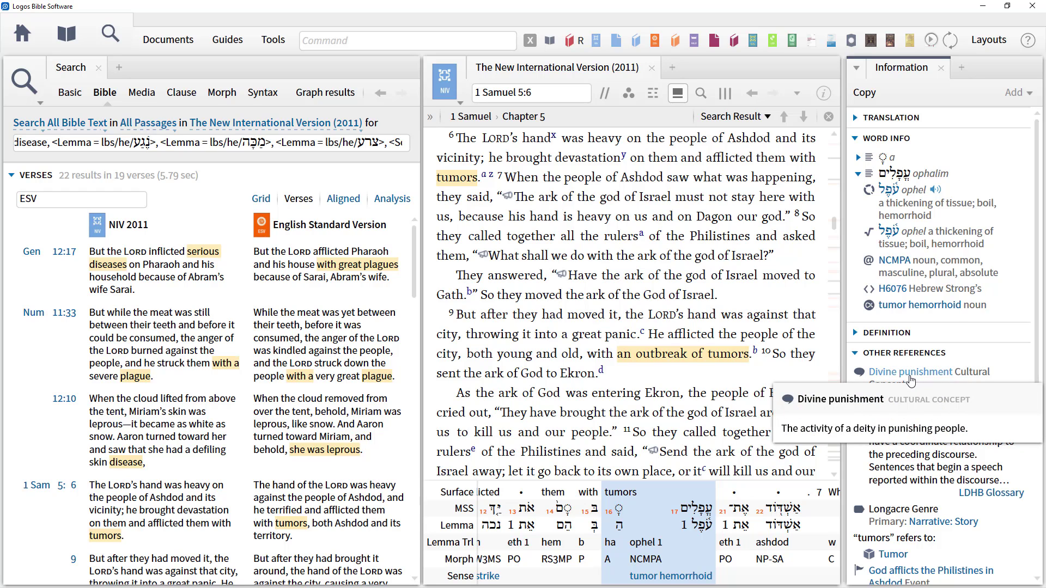
scroll(978, 385, "down", 1)
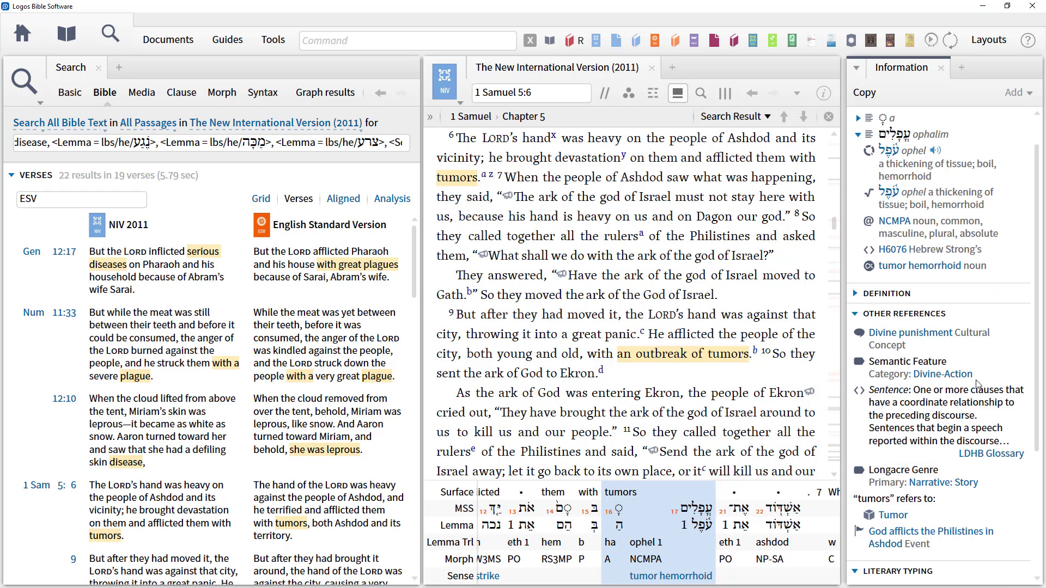
scroll(978, 385, "down", 1)
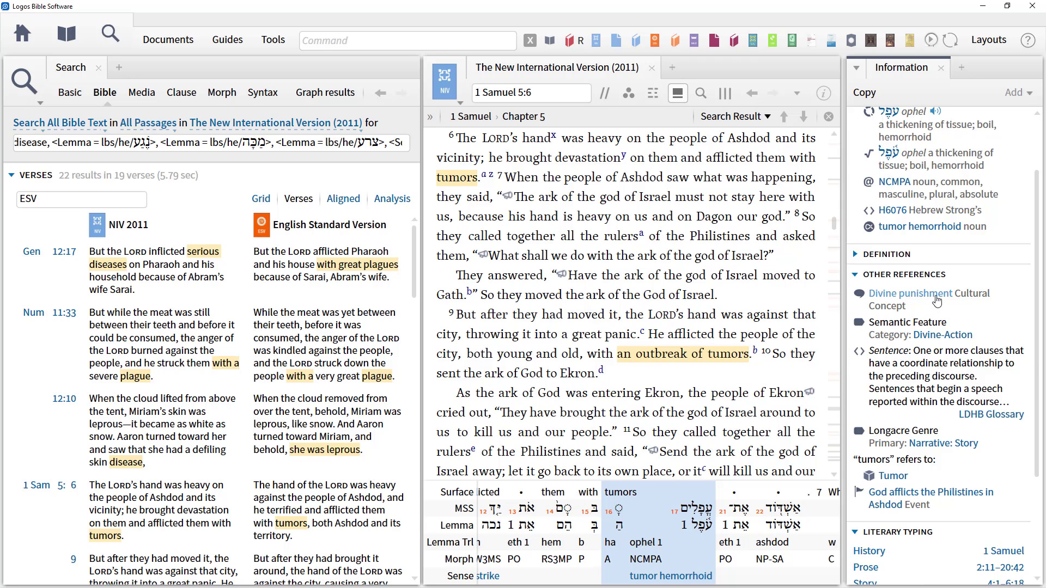
mouse_move(936, 300)
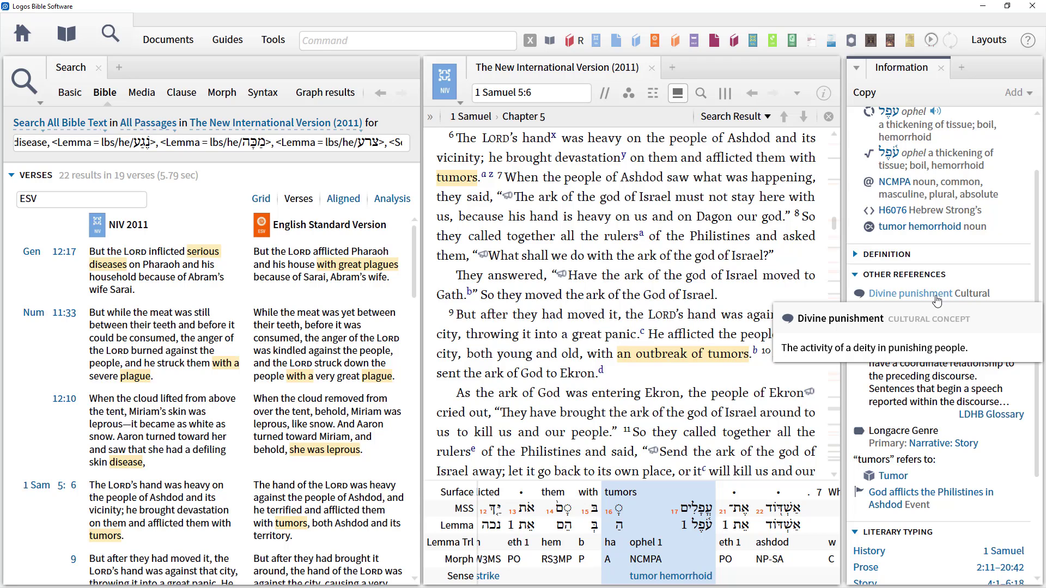
Get the Divine punishment term from a search of all open resources and append {Section <Culture Divine punishment>} after the God-agent miracle term in the Bible query.
left_click(937, 300)
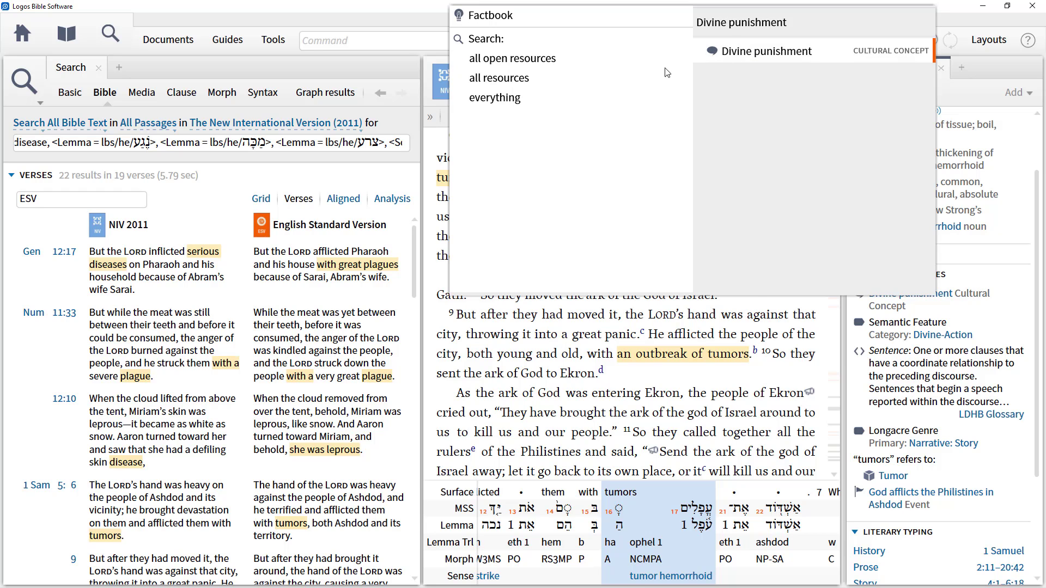
left_click(509, 61)
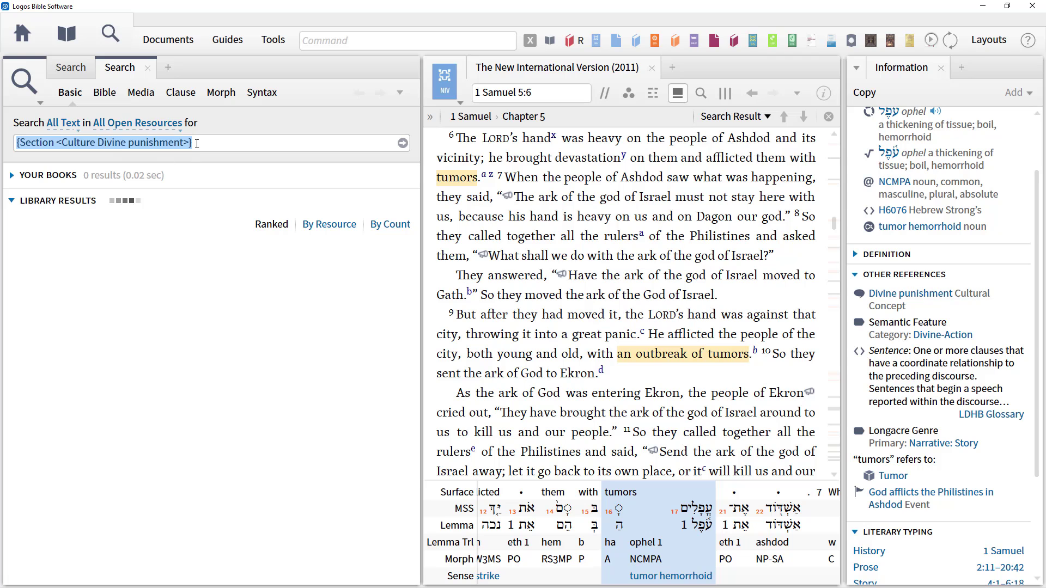
left_click(148, 68)
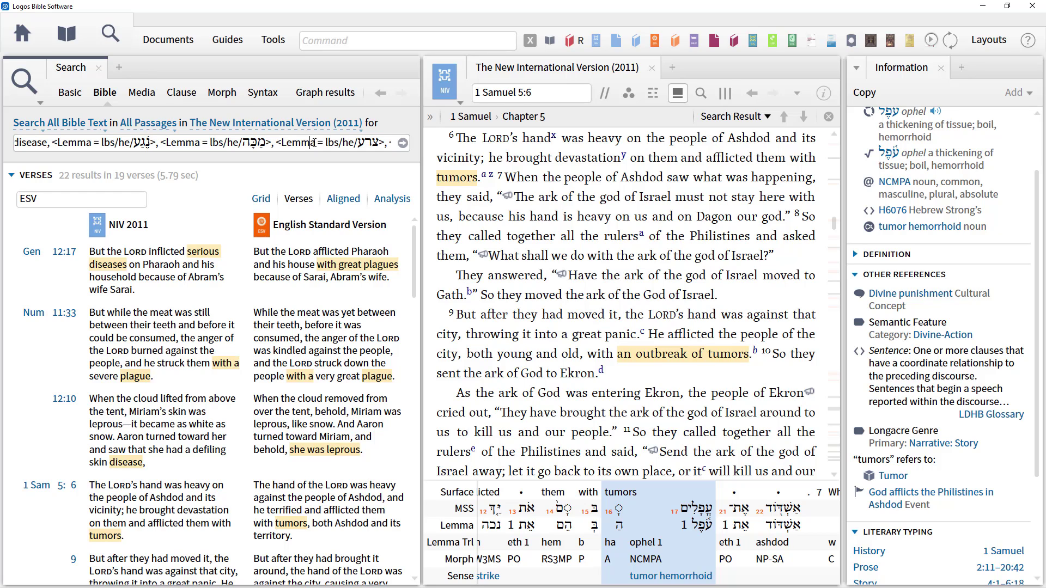
key("End")
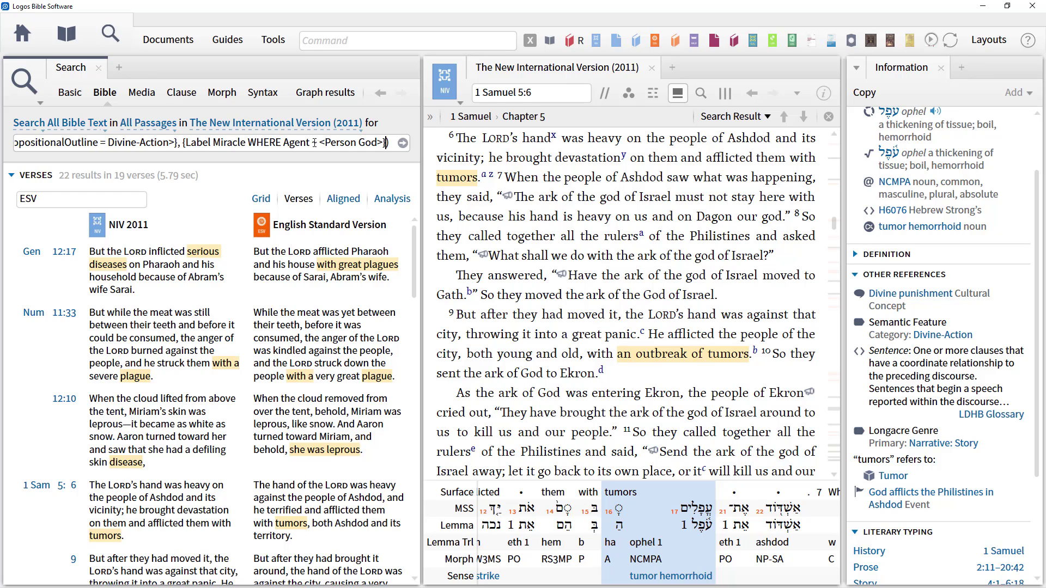
type(", {Section <Culture Divine punishment>}")
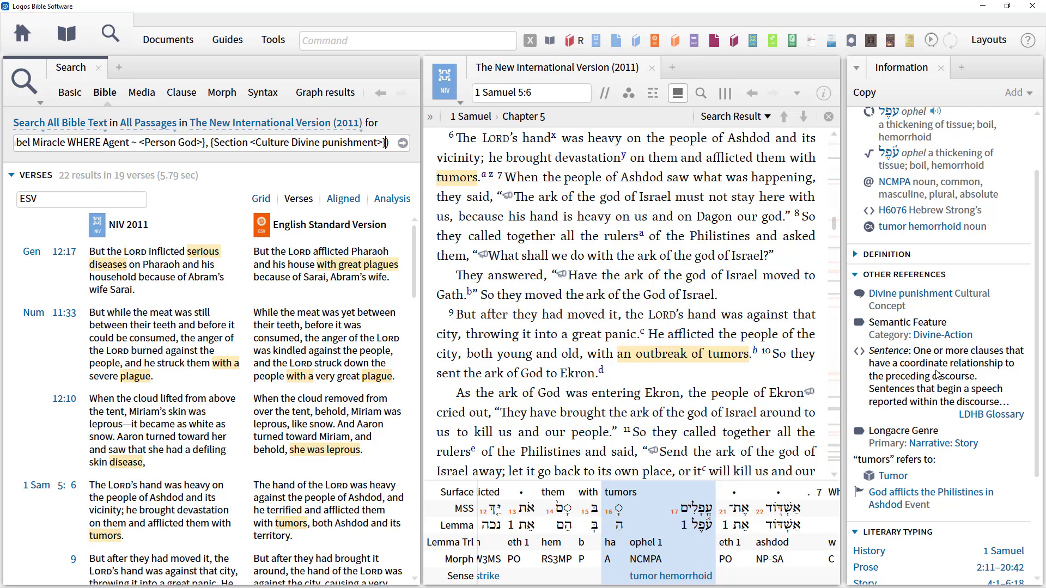
Run the Bible search with the expanded query in the New International Version.
scroll(942, 376, "up", 2)
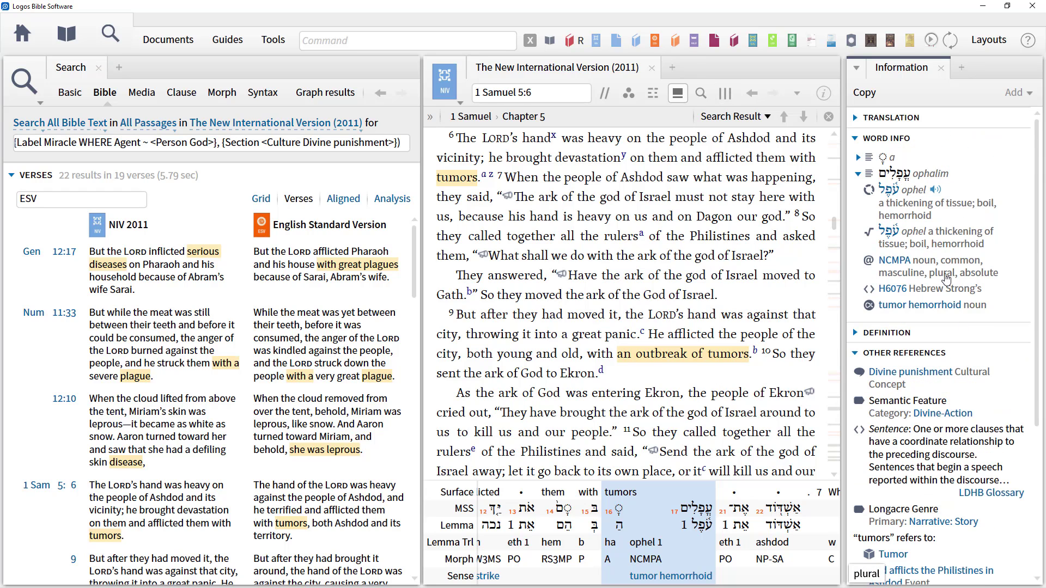
mouse_move(946, 279)
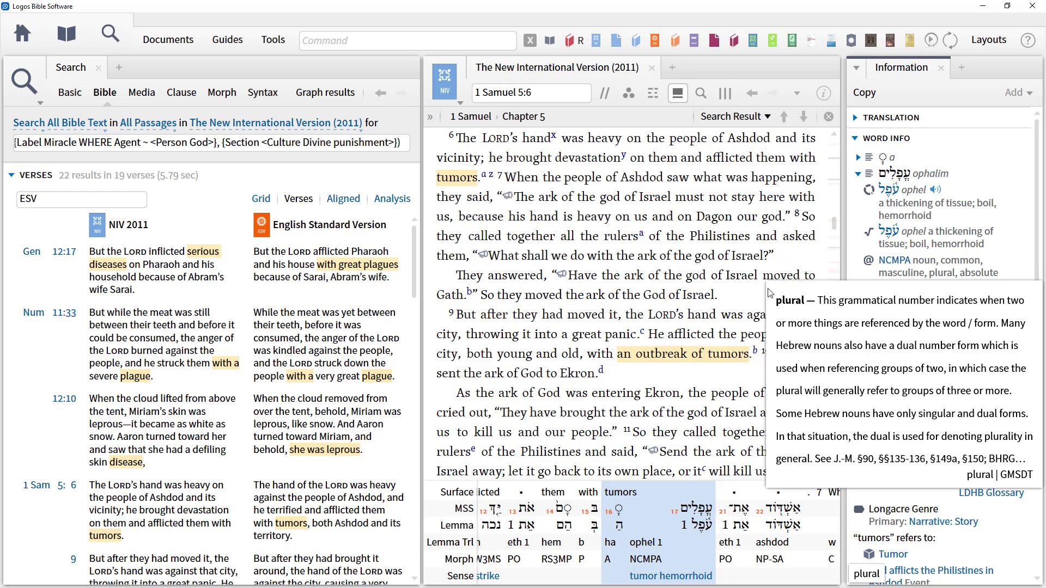
left_click(350, 143)
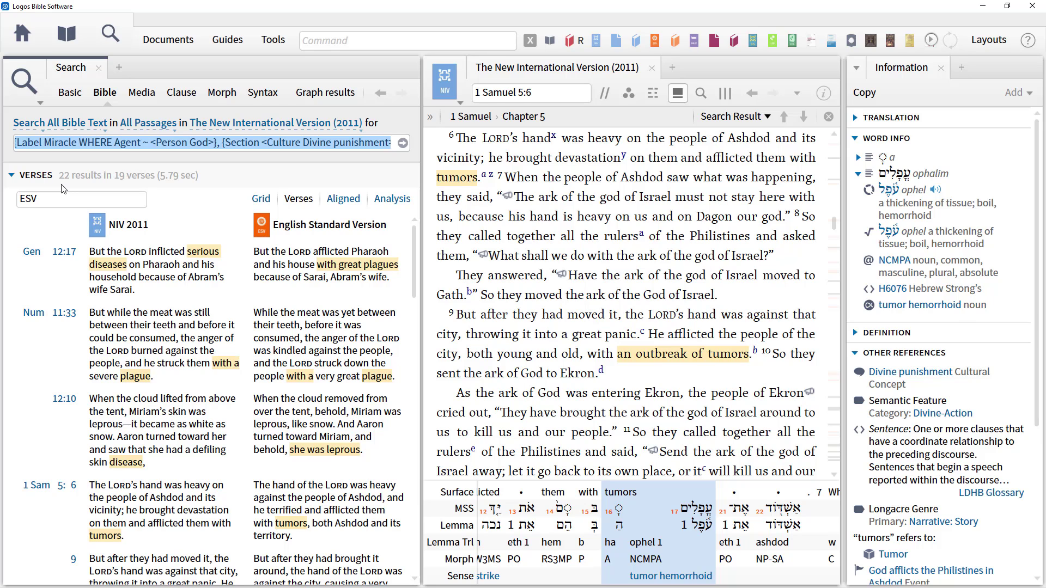
left_click(259, 140)
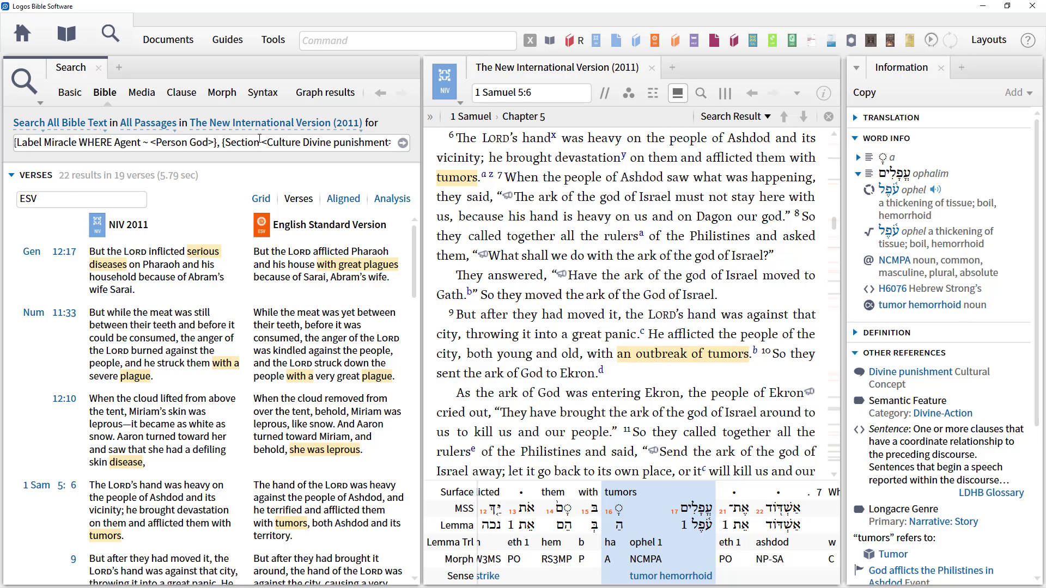
key("Return")
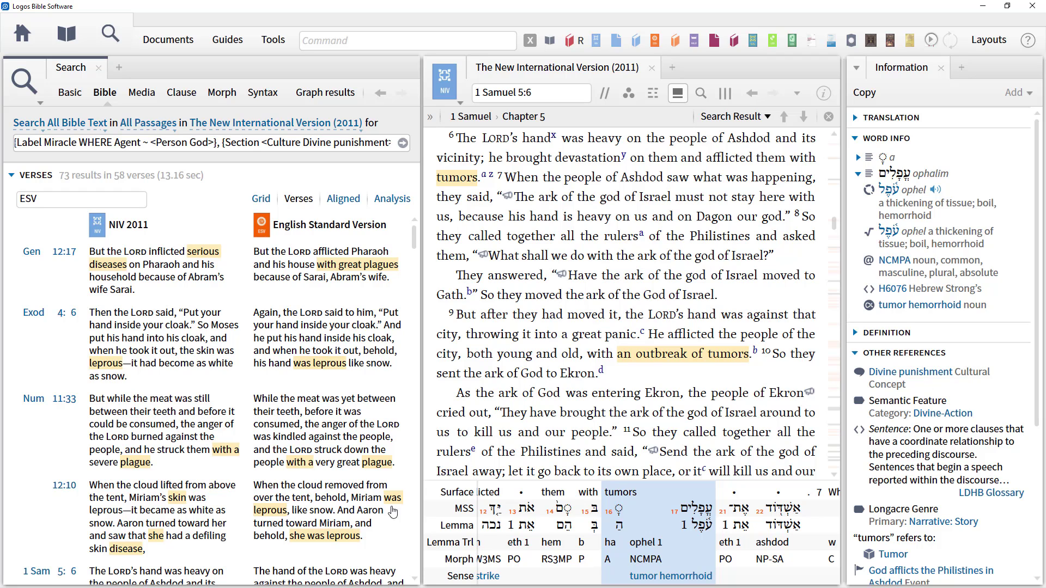
Examine the verse results through Revelation 16:11 for illness wording, comparing the NIV and ESV renderings.
scroll(243, 420, "down", 10)
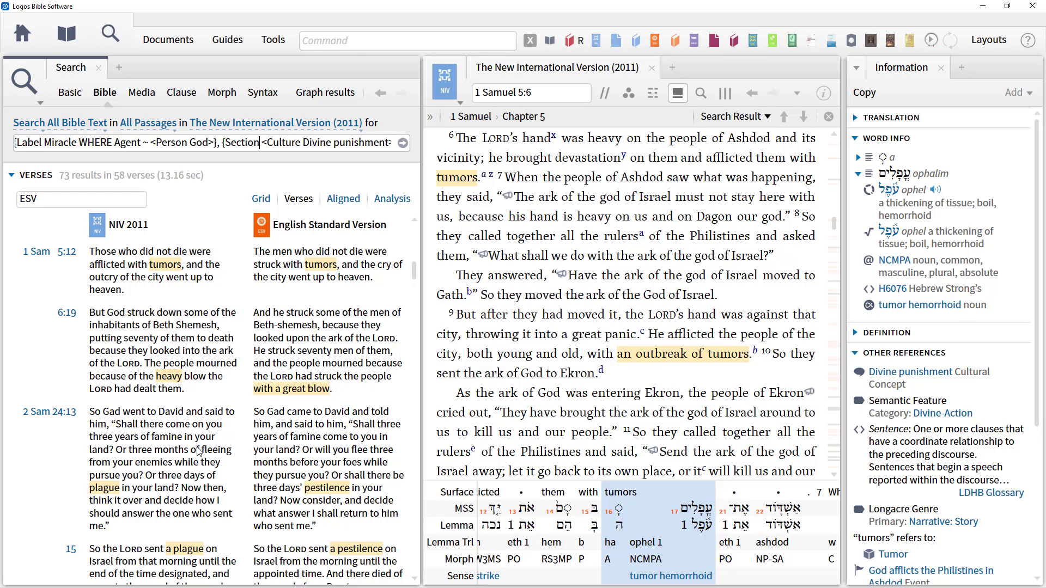
scroll(199, 451, "down", 5)
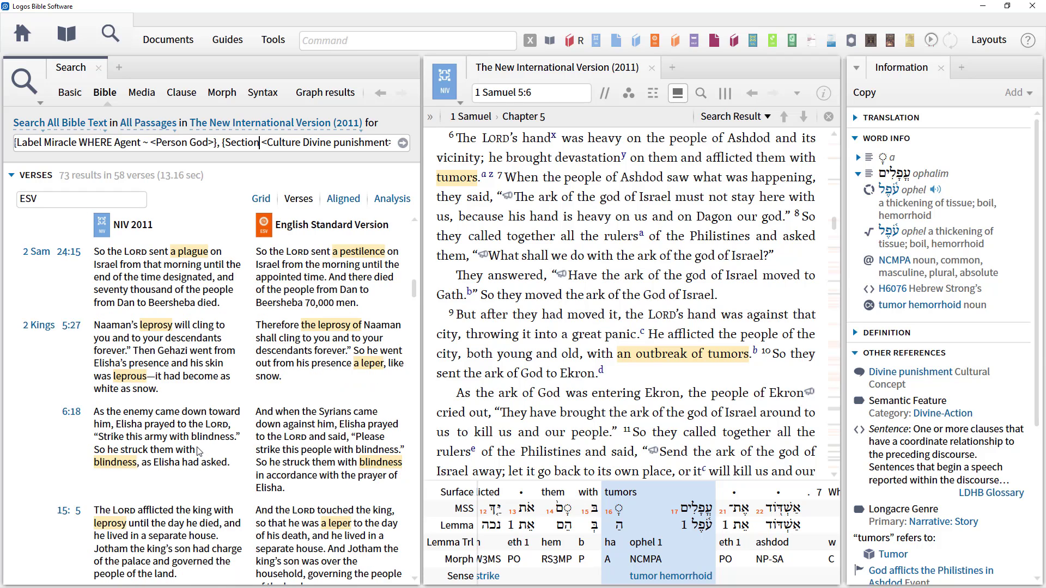
scroll(199, 451, "down", 5)
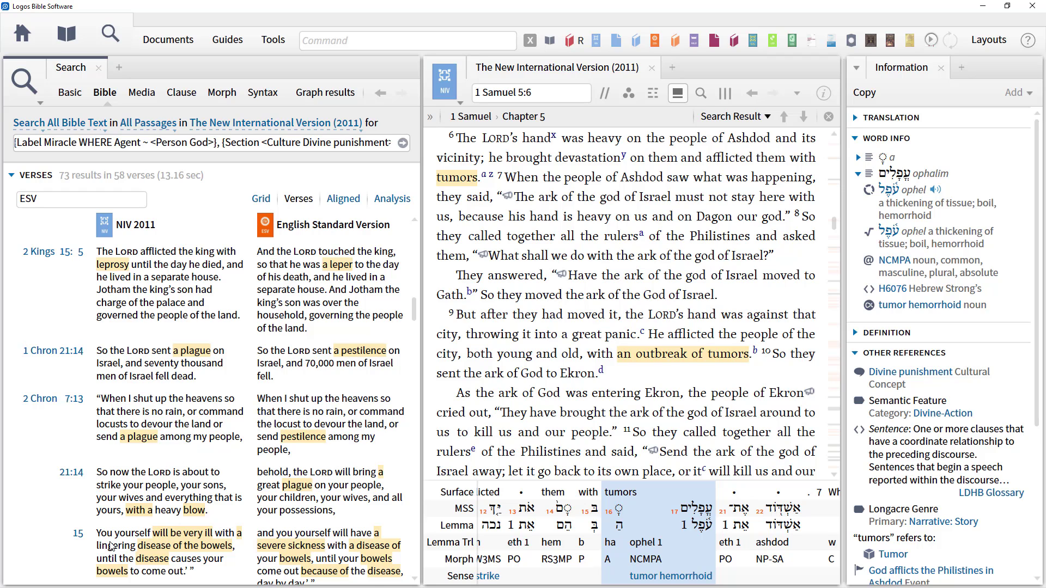
scroll(82, 504, "down", 4)
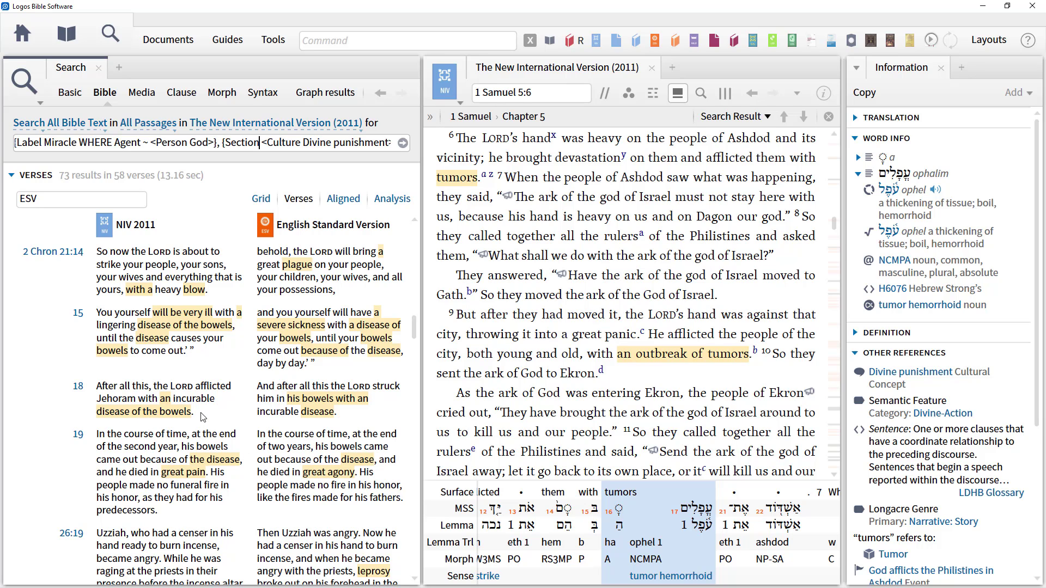
scroll(201, 417, "down", 8)
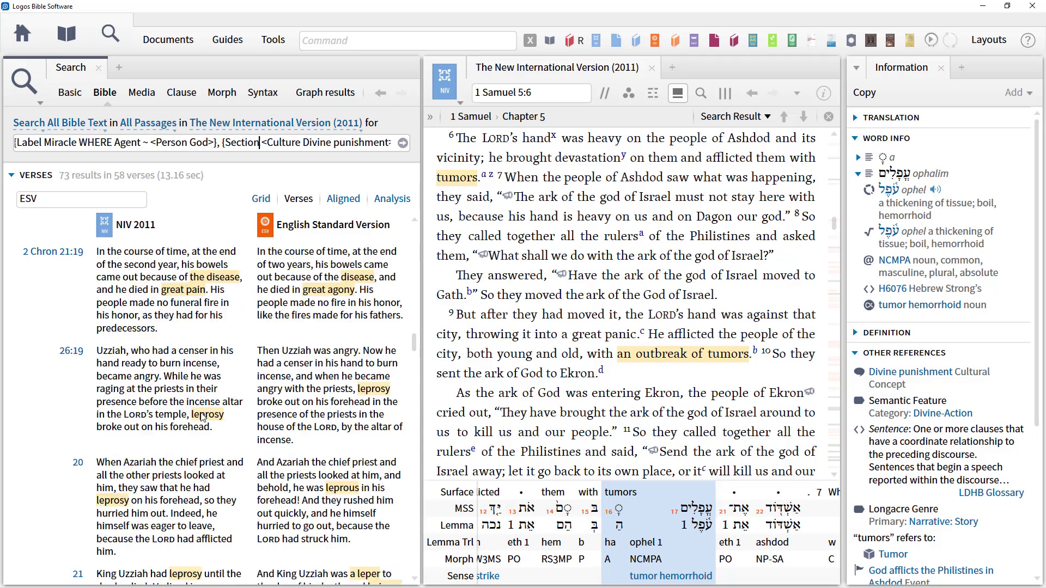
scroll(201, 417, "down", 10)
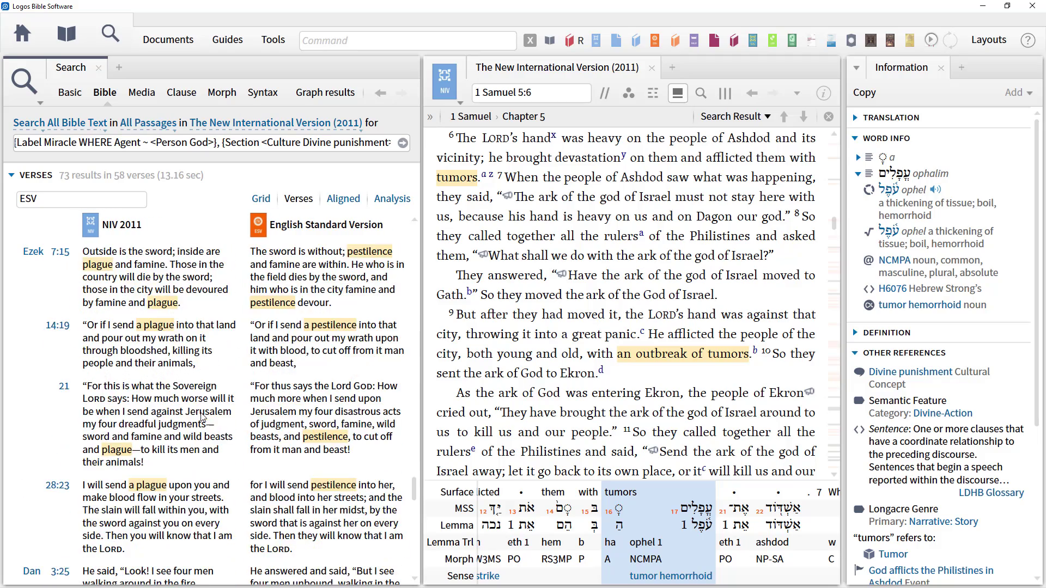
scroll(202, 417, "down", 5)
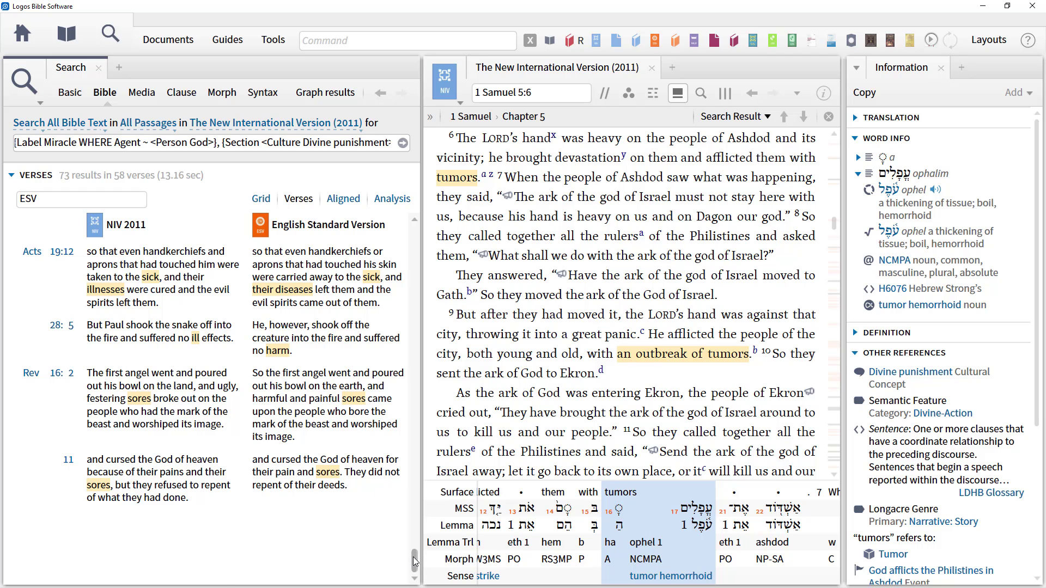
left_click_drag(413, 556, 417, 553)
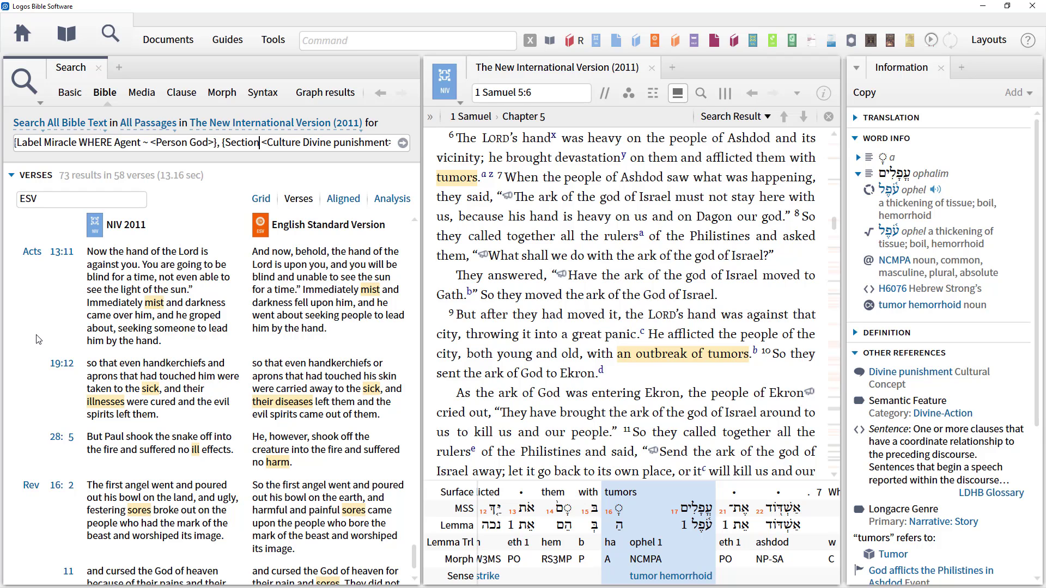
scroll(39, 339, "down", 3)
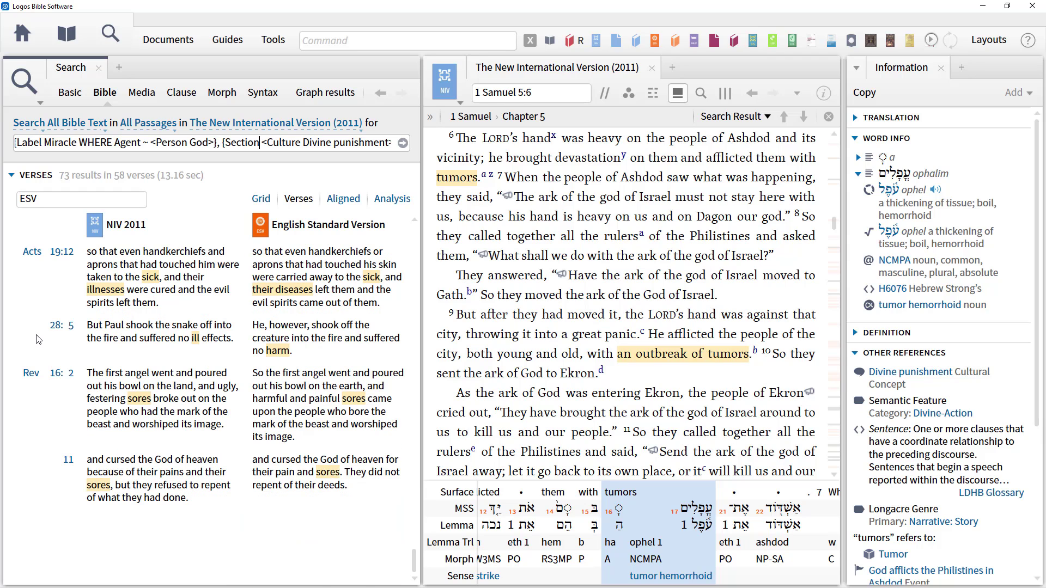
scroll(38, 340, "up", 3)
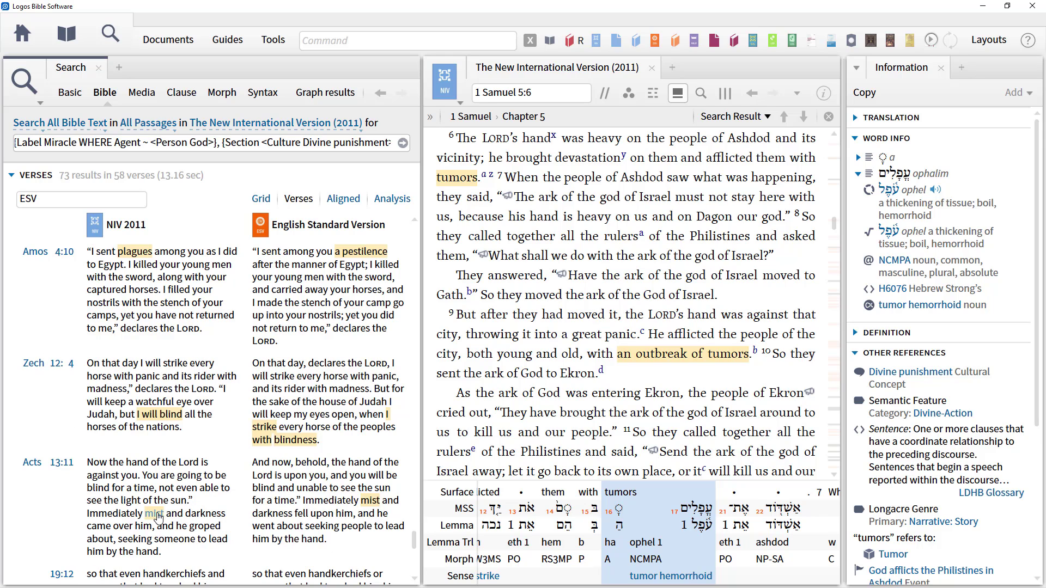
Go to the Acts 13:11 result for "mist", view its "eye mist" sense in the Bible Sense Lexicon, and close the lexicon.
mouse_move(159, 517)
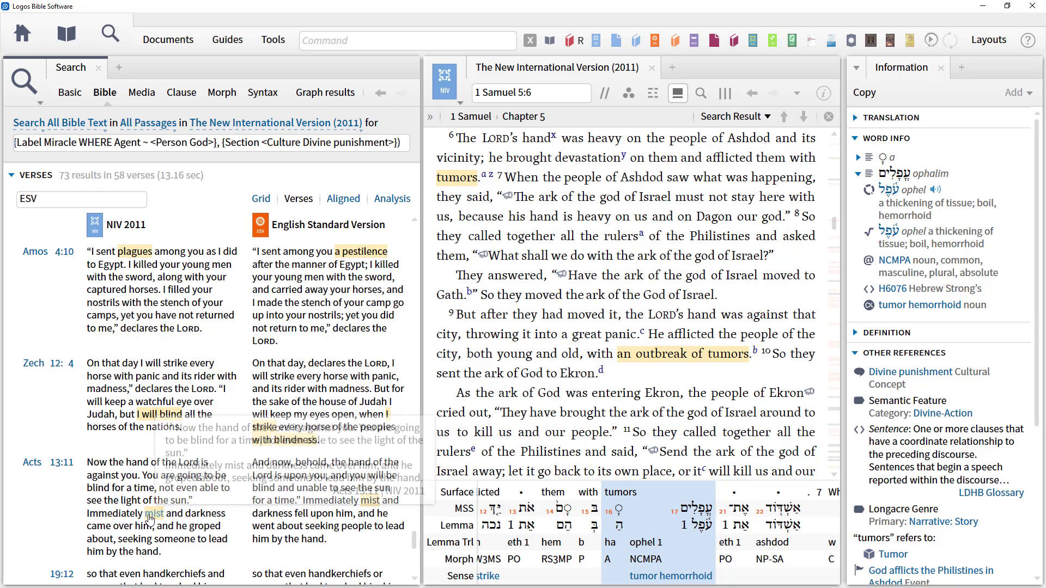
left_click(150, 519)
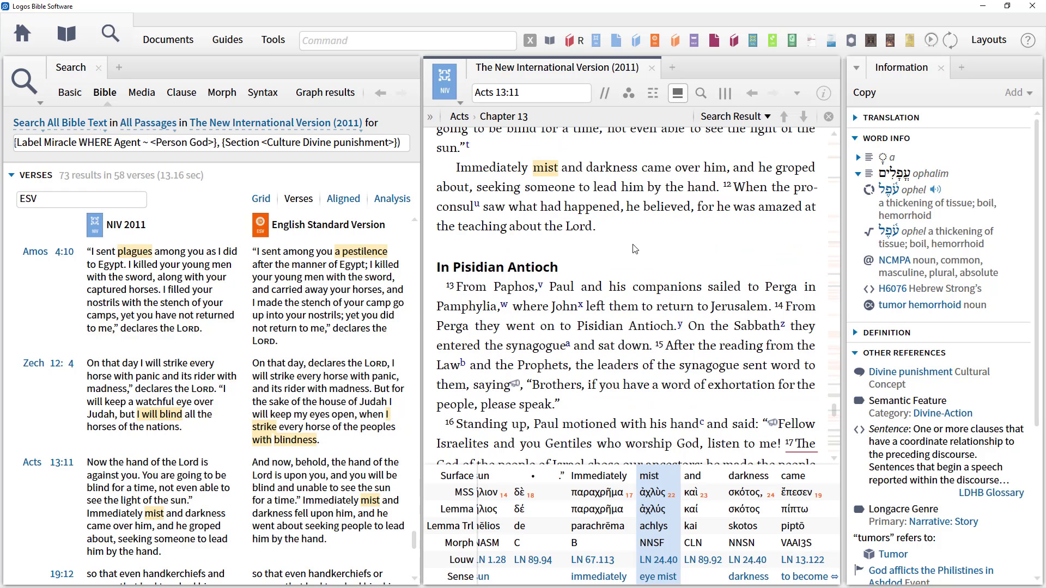
mouse_move(548, 172)
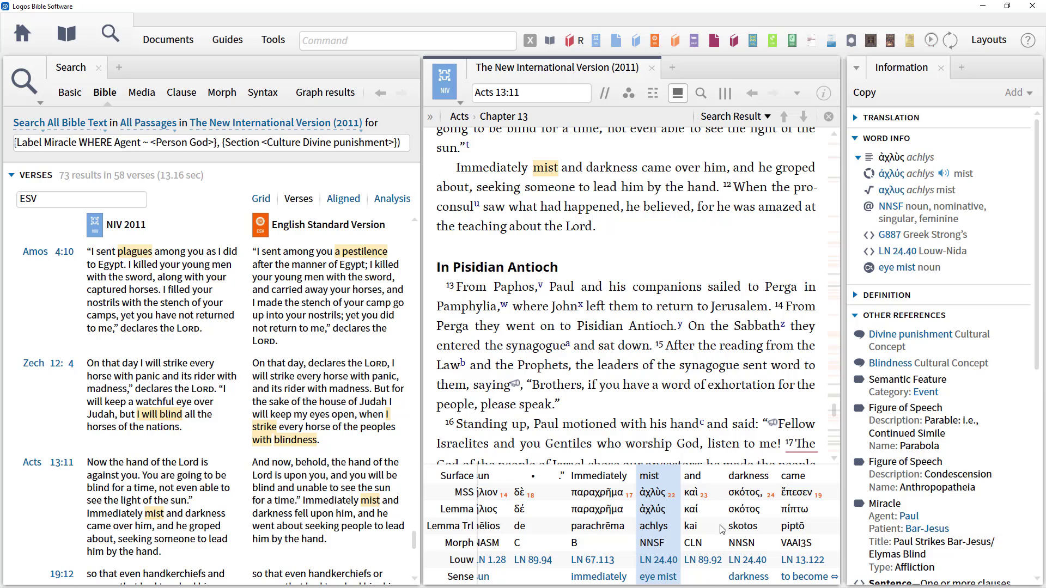
mouse_move(667, 582)
left_click(658, 580)
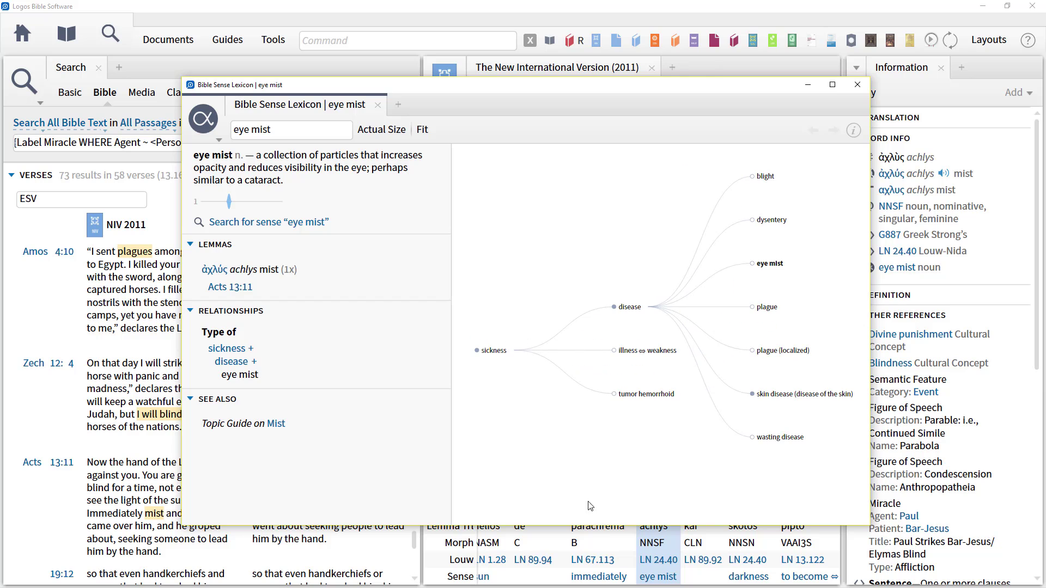
left_click(857, 85)
Open the Louw-Nida 24.40 article for "mist" in Acts 13:11 and show the lexicon in a maximized floating window.
mouse_move(667, 569)
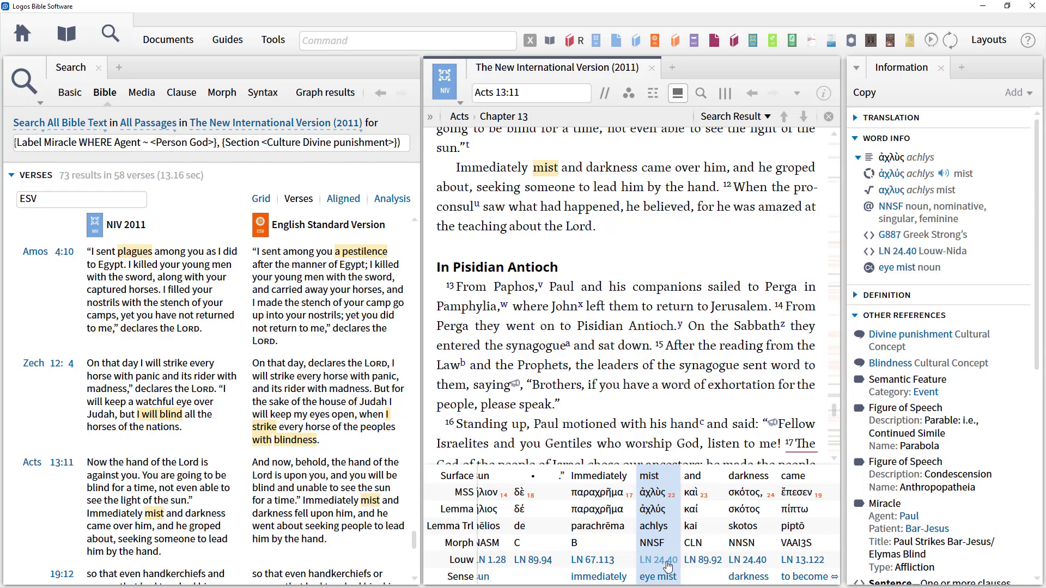
left_click(668, 568)
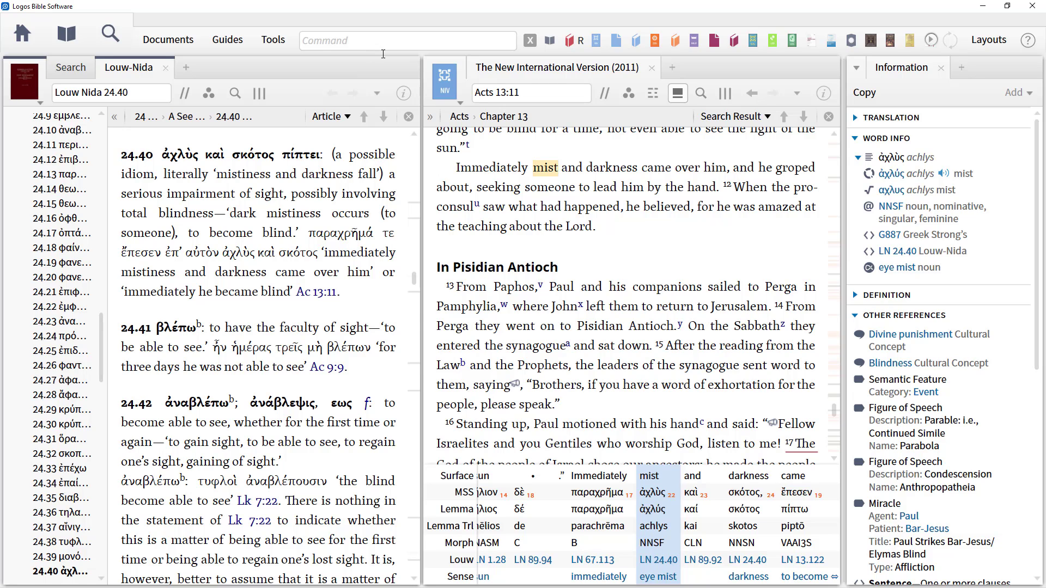
right_click(154, 73)
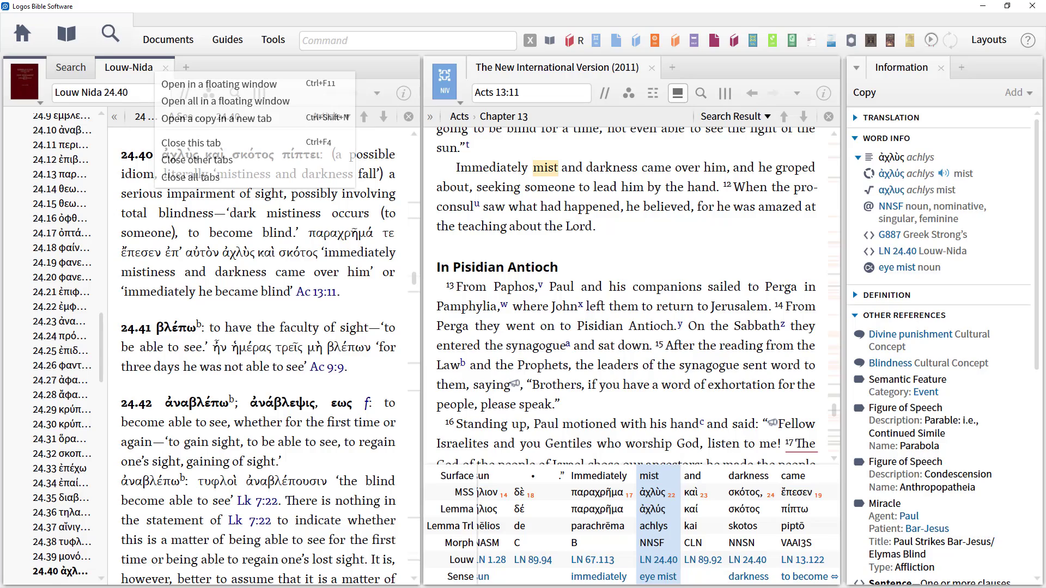
left_click(218, 84)
left_click_drag(629, 99, 647, 108)
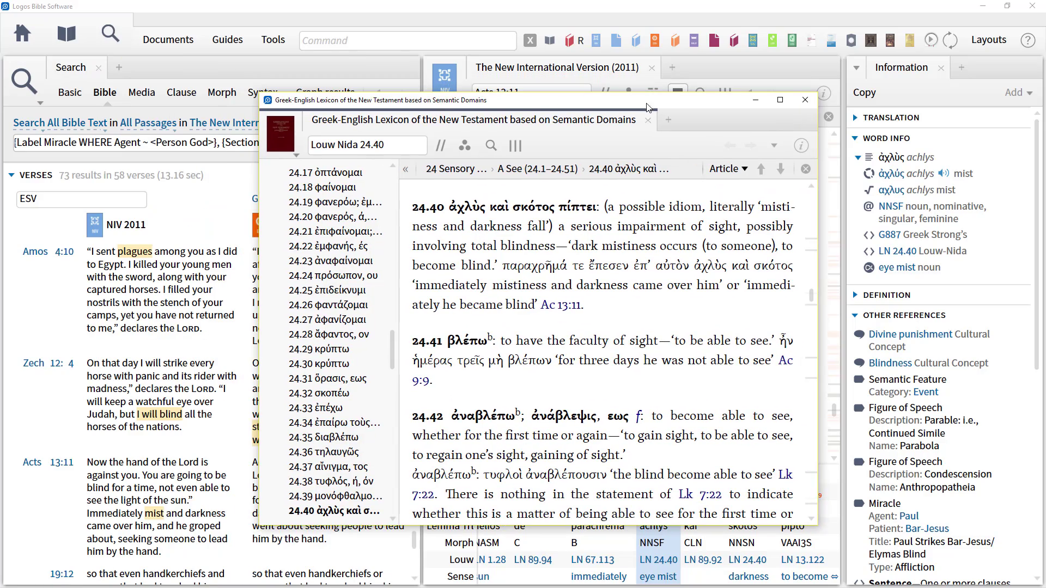
left_click(780, 100)
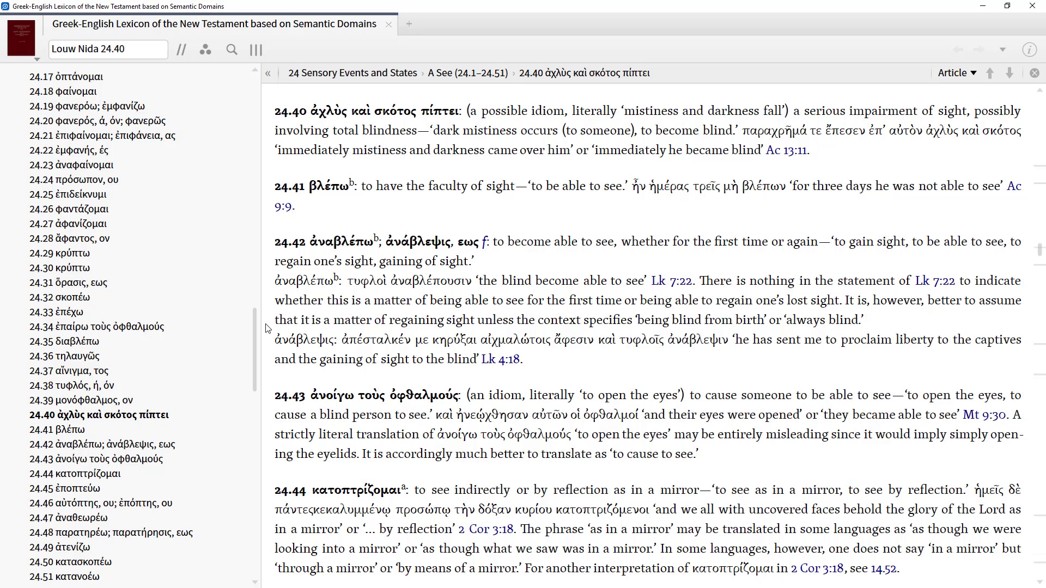
Examine the Louw-Nida contents around domains 13, 19 and 20, leaving only the subdomain list of 20 Violence, Harm, Destroy, Kill expanded among them.
left_click_drag(254, 337, 256, 252)
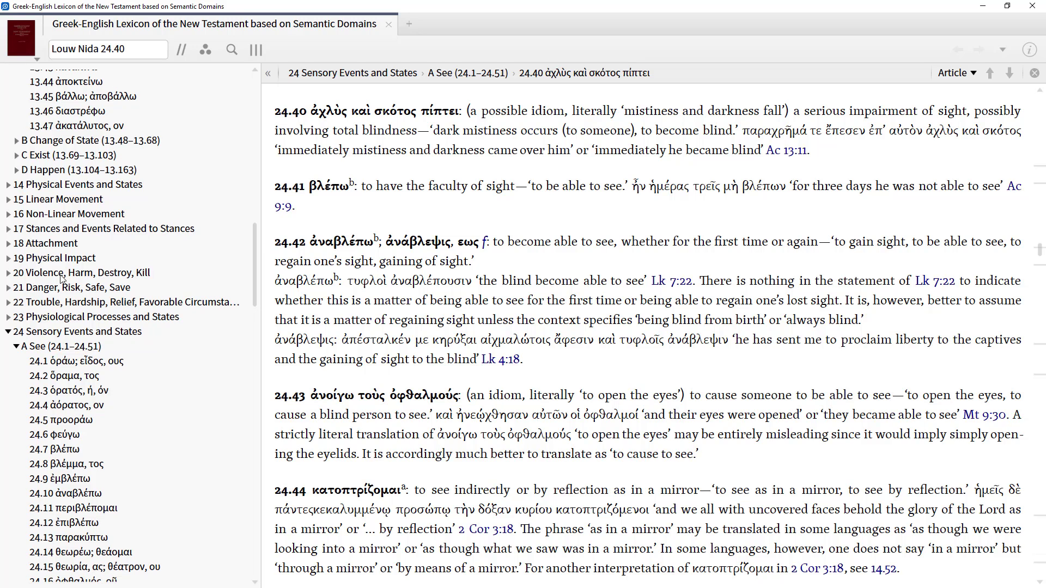
left_click(10, 274)
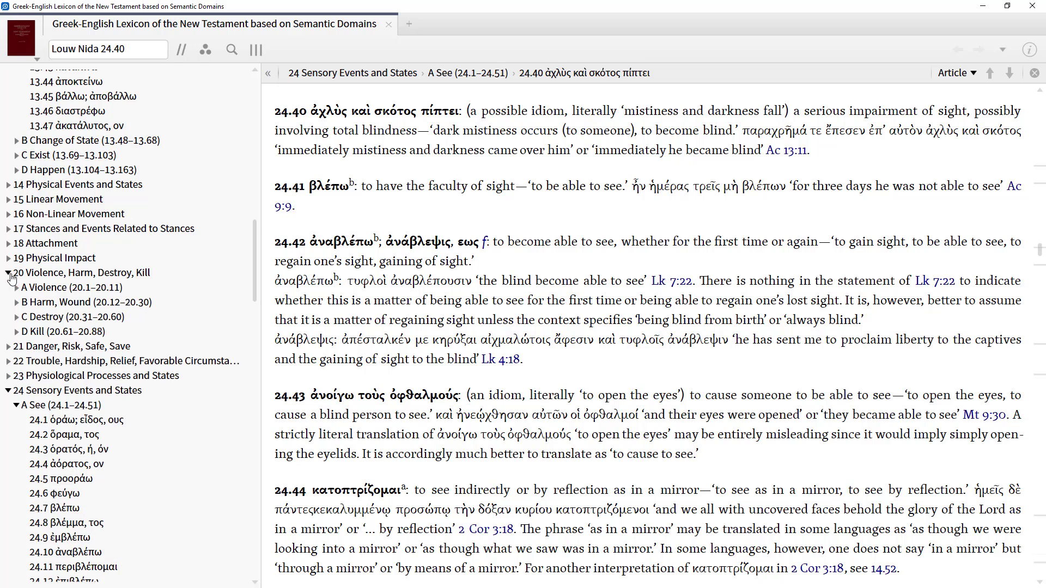
left_click(17, 305)
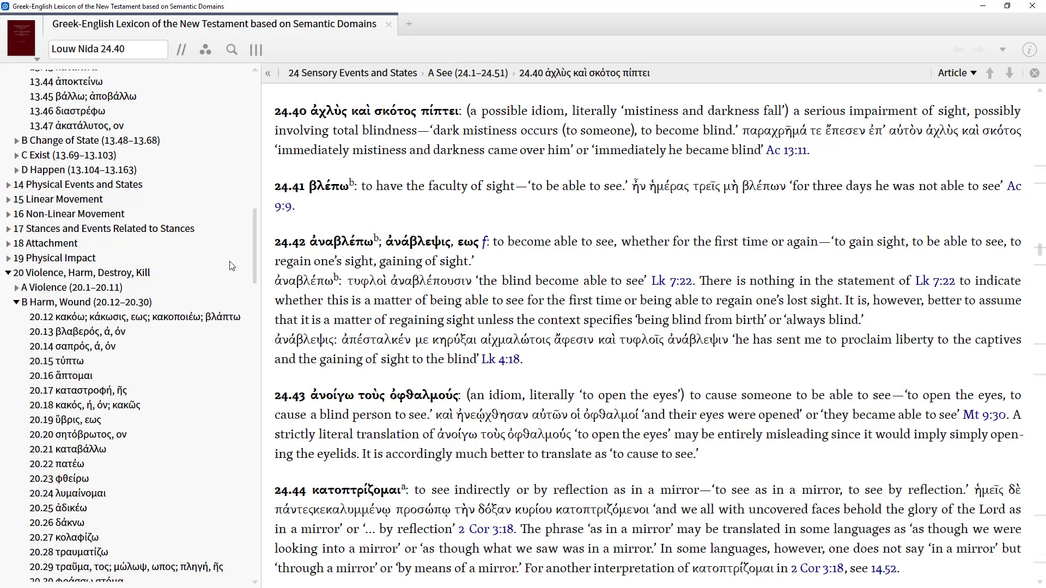
left_click_drag(256, 251, 252, 129)
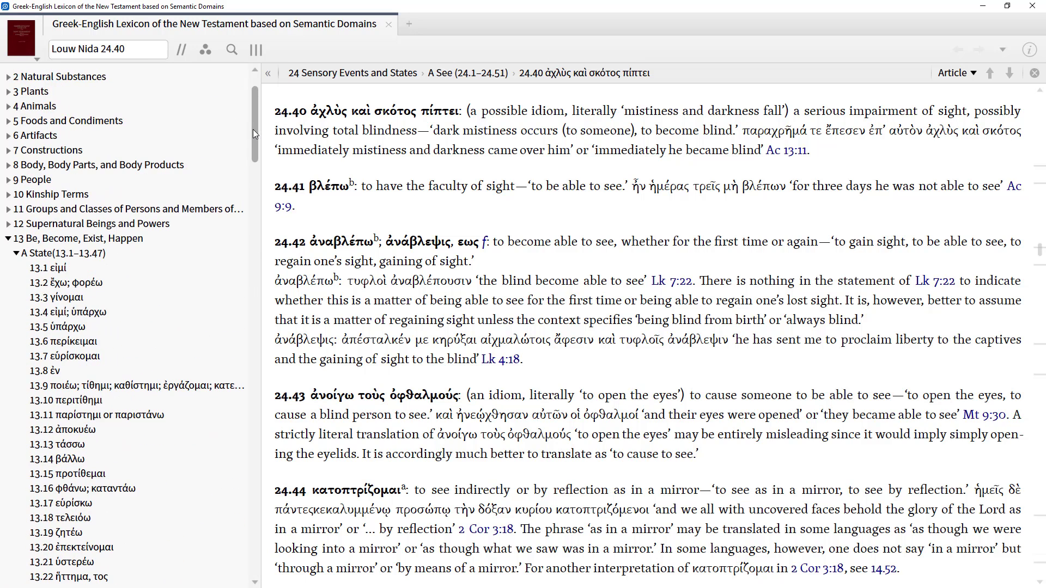
left_click(8, 239)
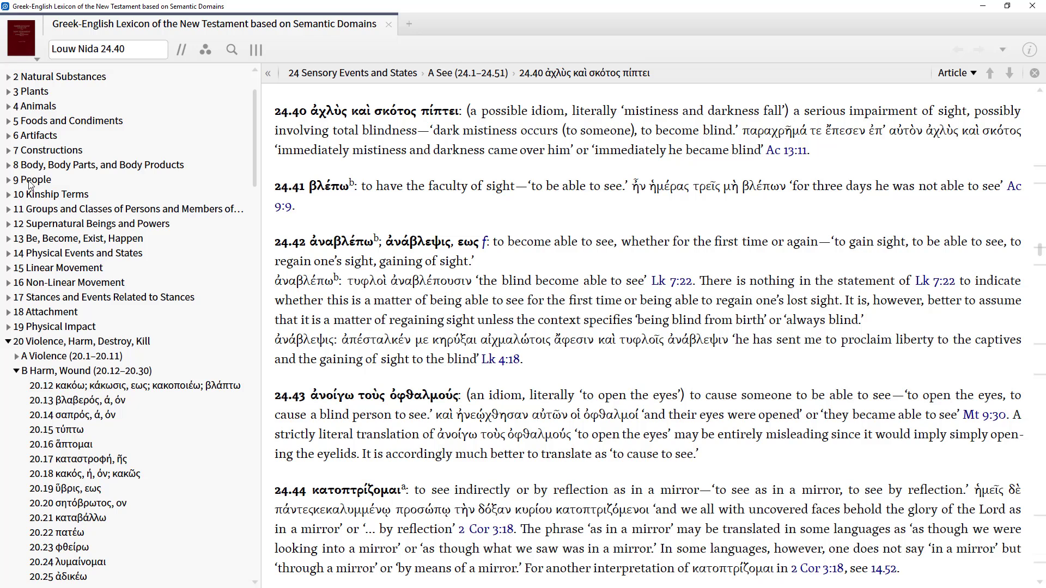
scroll(31, 183, "up", 2)
scroll(31, 182, "down", 5)
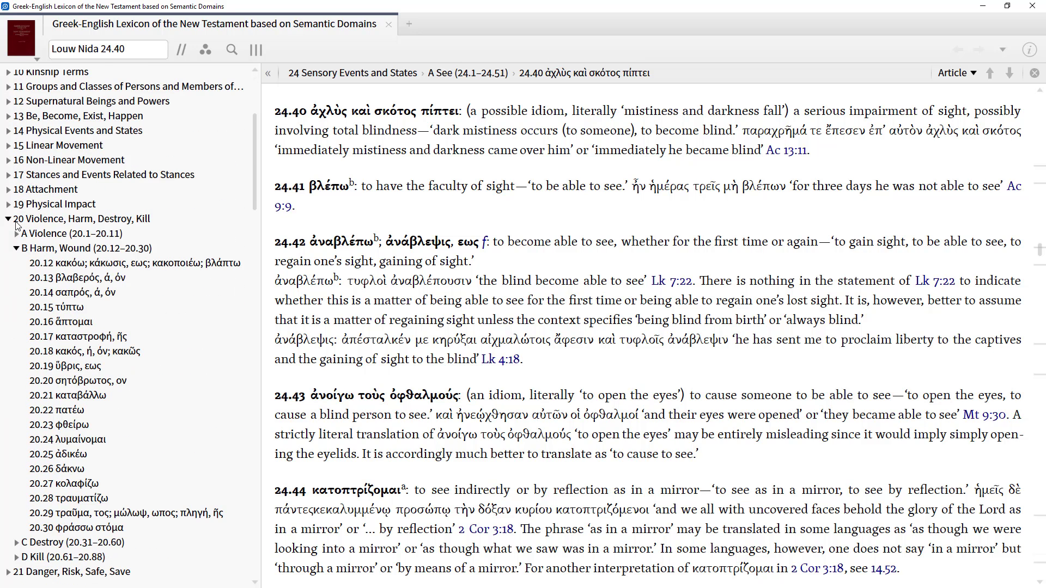
left_click(8, 204)
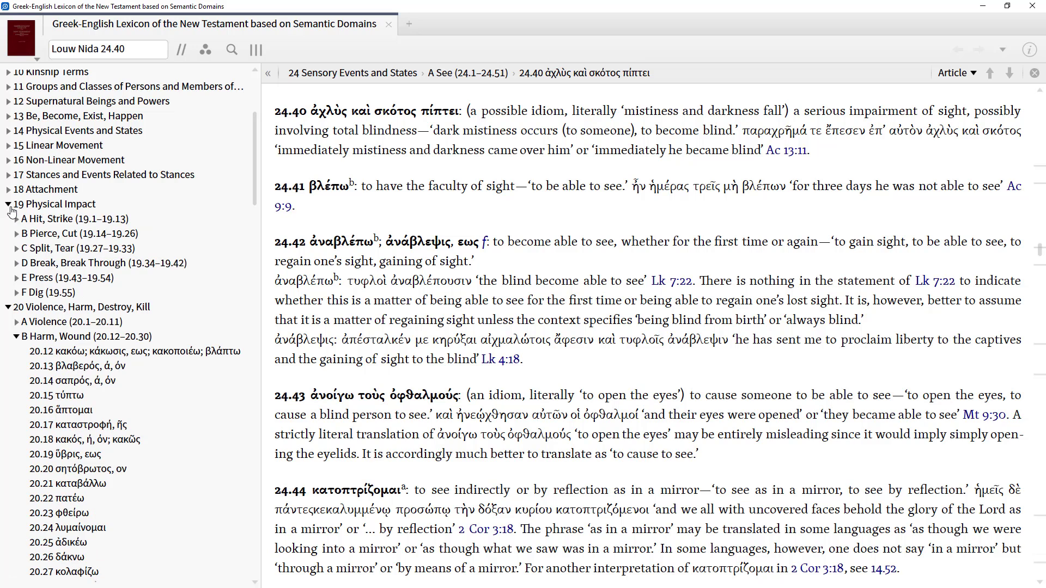
left_click(9, 205)
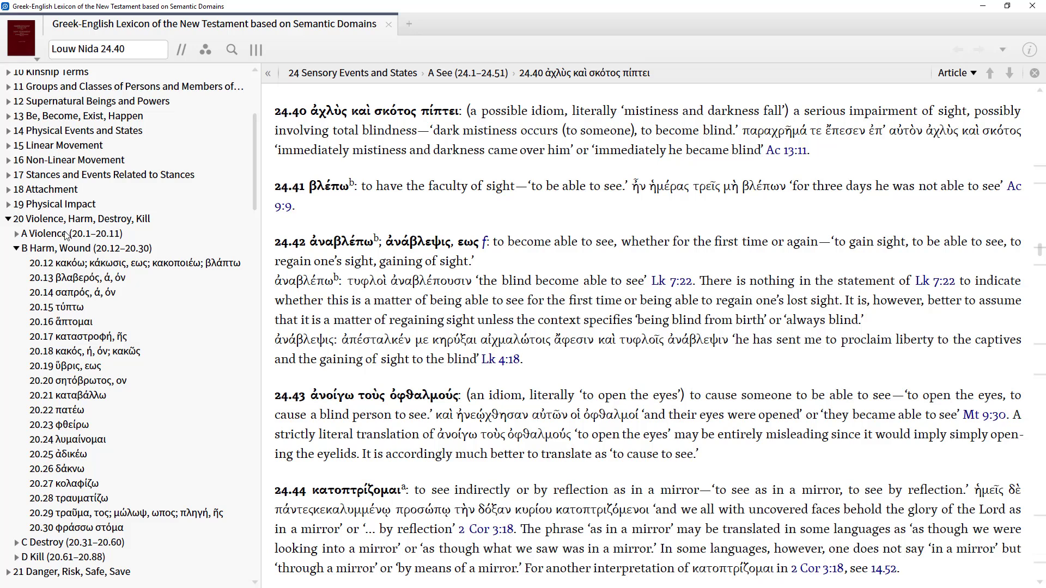
left_click(17, 249)
scroll(71, 267, "down", 1)
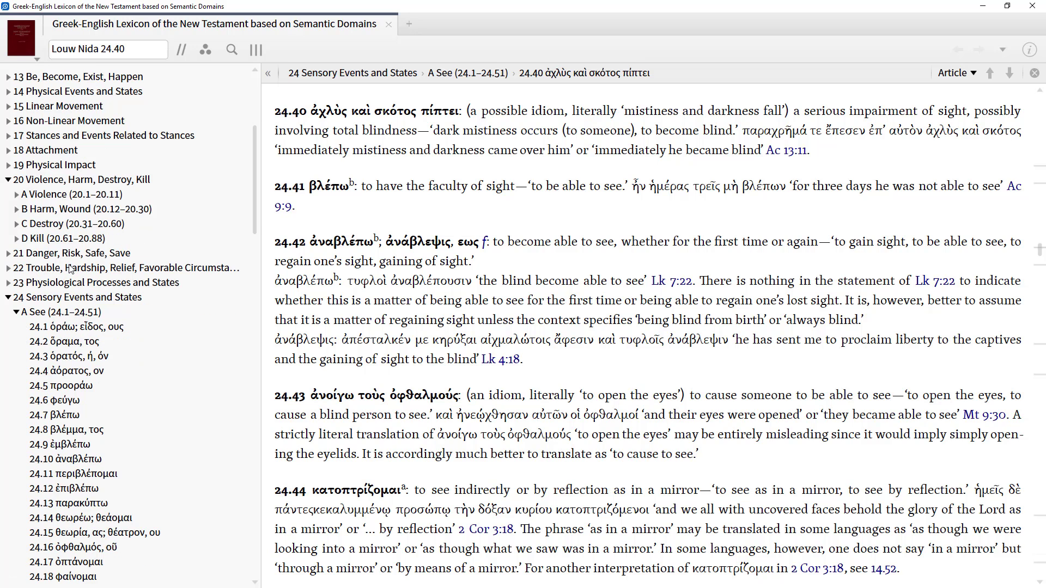
Expand domains 22 Trouble, Hardship, Relief and 23 Physiological Processes and States in the contents, and dock the lexicon back into the main window.
left_click(9, 268)
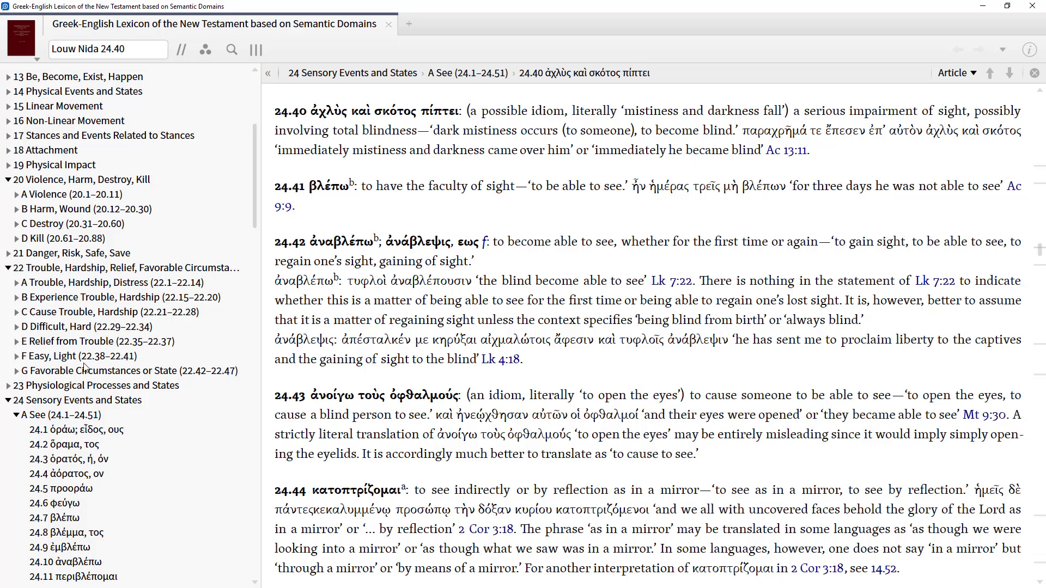
left_click(9, 386)
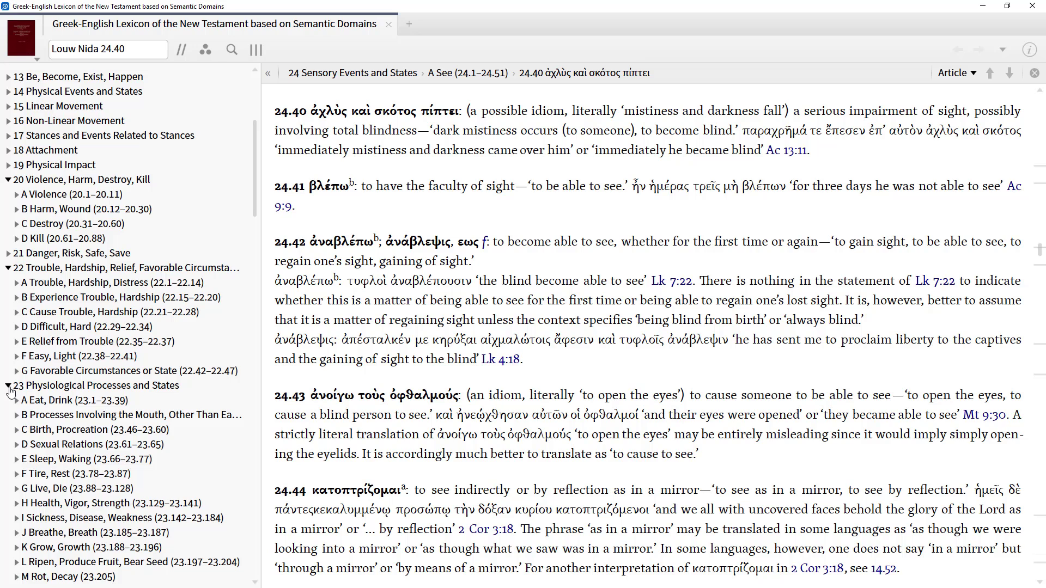
scroll(10, 390, "down", 1)
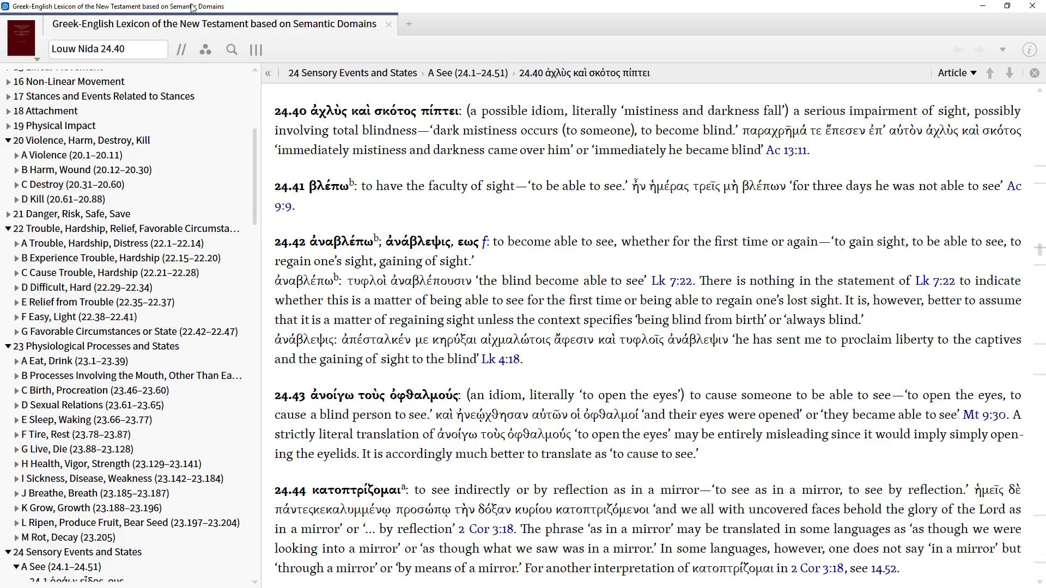
right_click(224, 22)
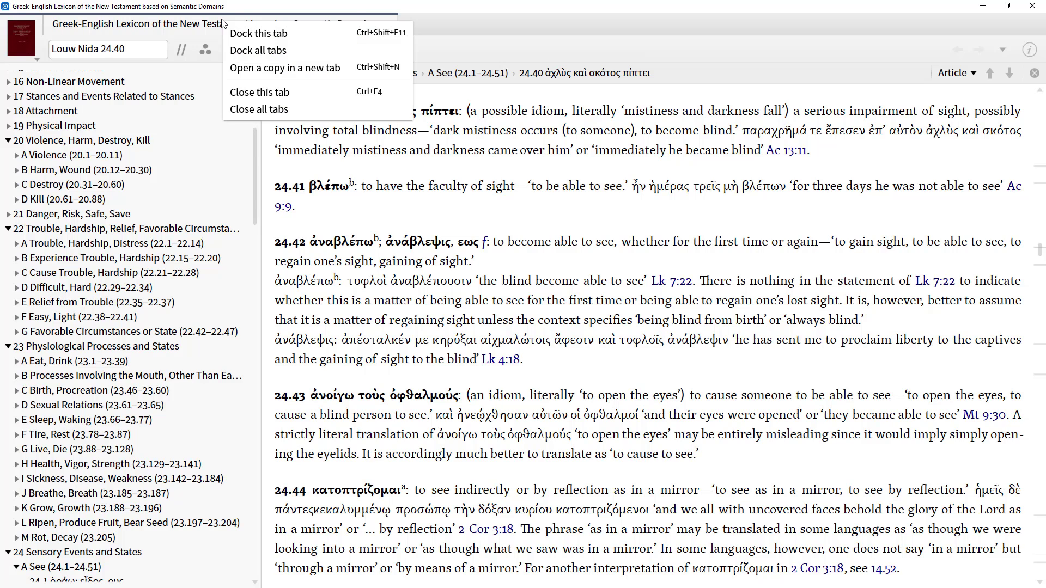
left_click(246, 35)
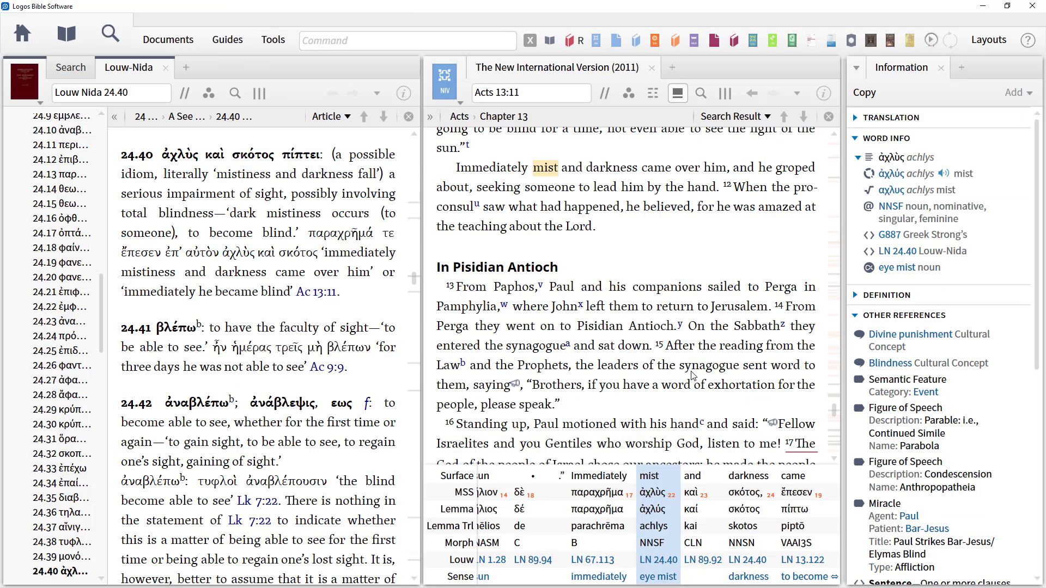
Get the LN 24.40 term from a search of all open resources and insert <LouwNida = LN 24.40>, before "illness" in the Bible query.
right_click(663, 568)
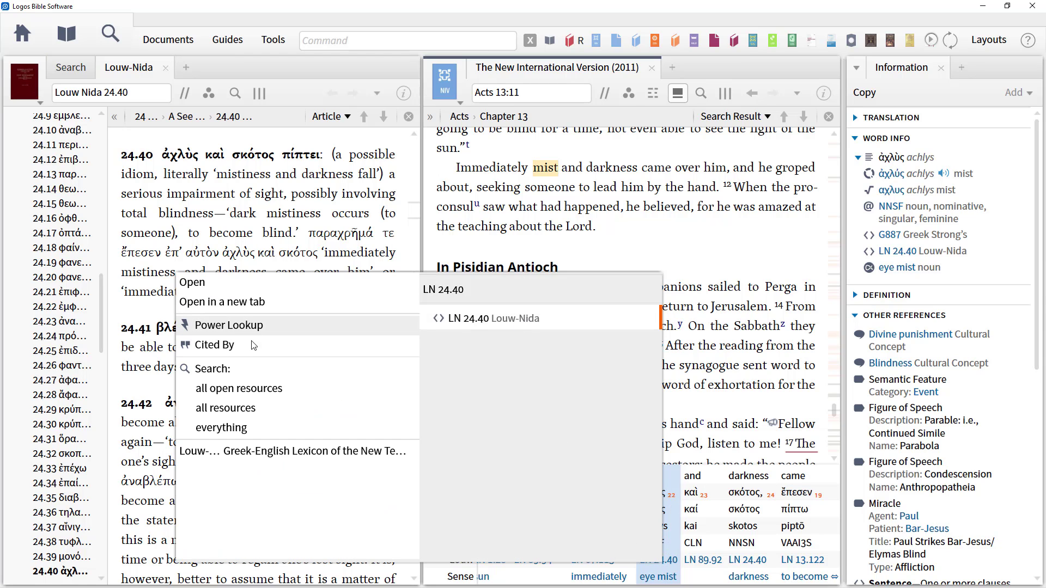
left_click(222, 394)
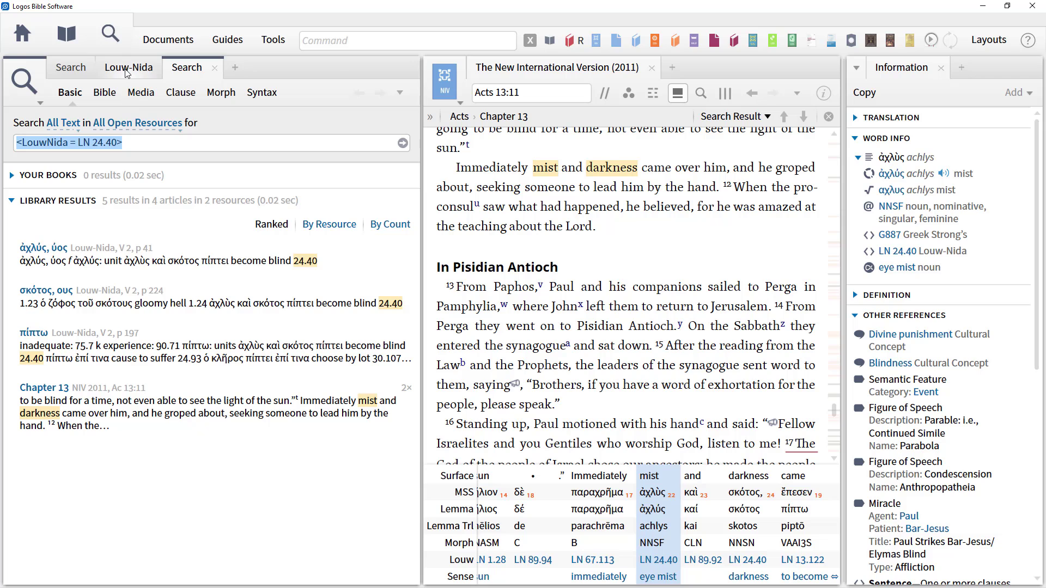
left_click(76, 72)
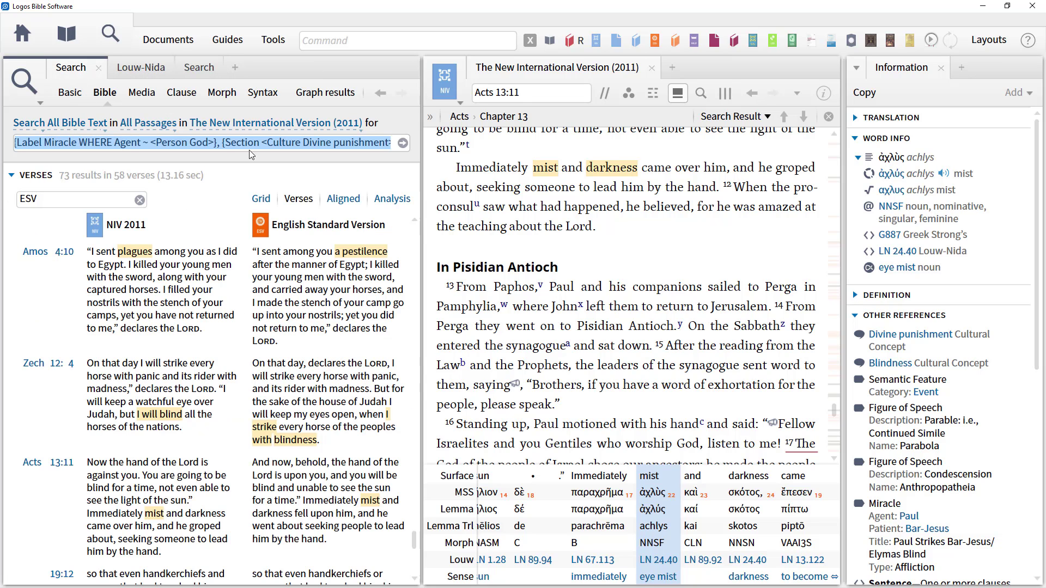
left_click(225, 148)
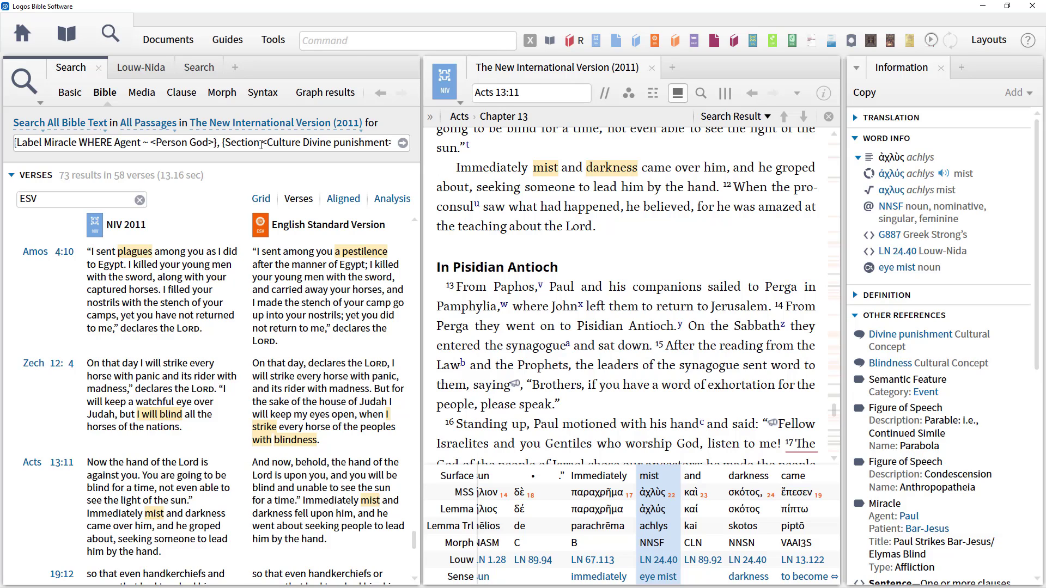
key("Home")
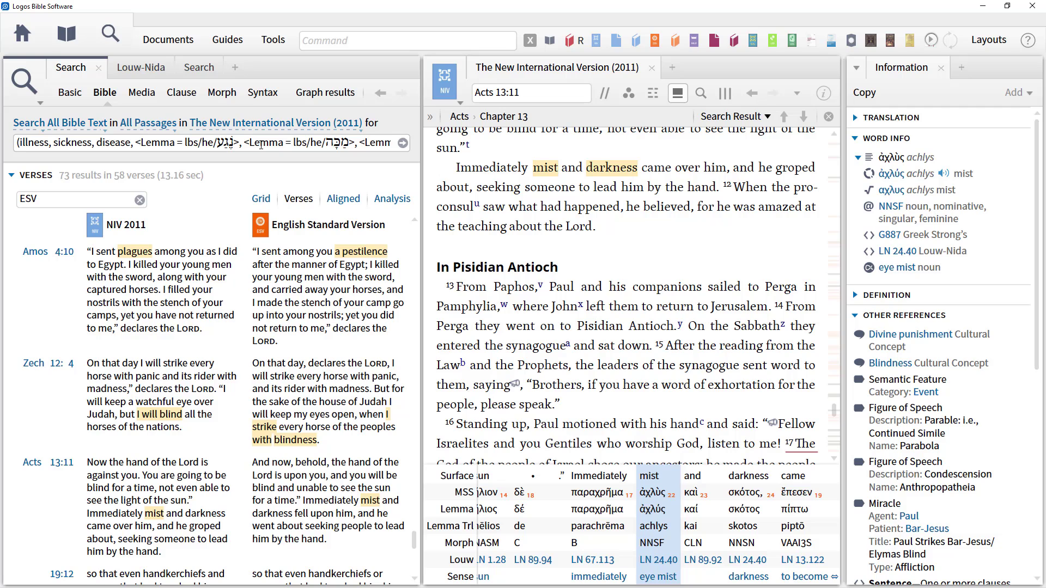
type("<LouwNida = LN 24.40>")
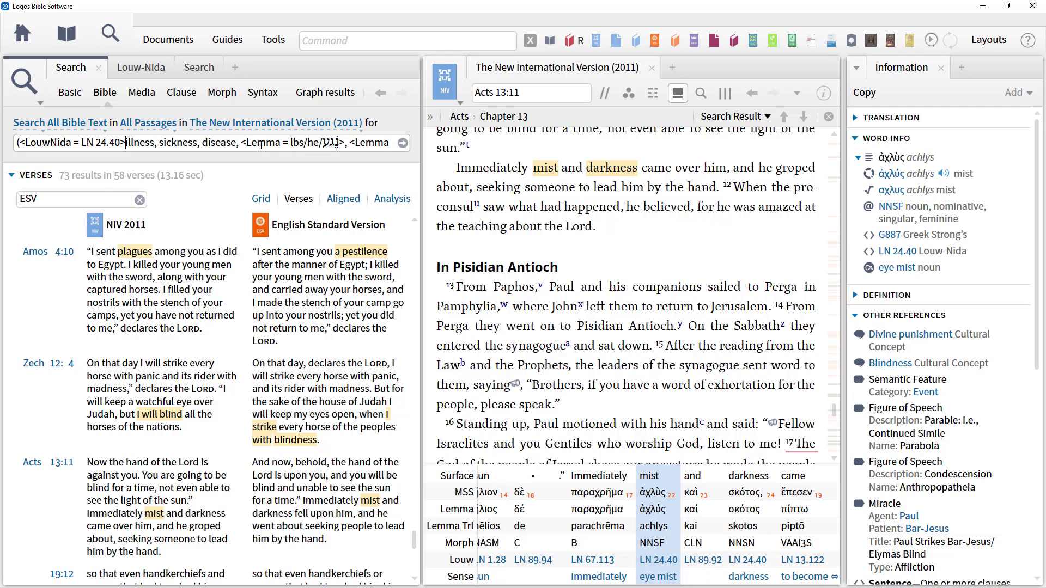
type(", ")
type(",")
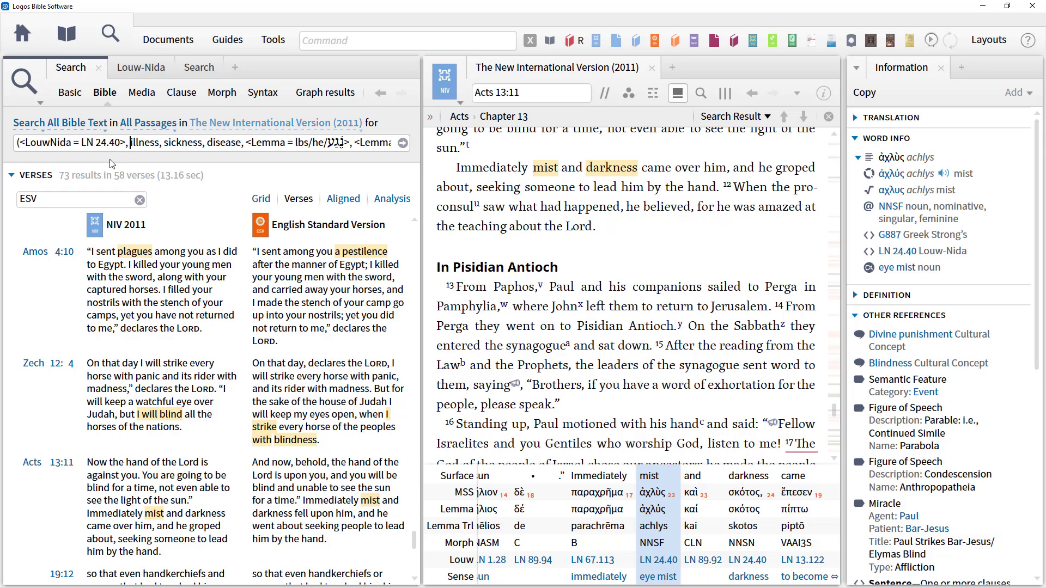
Move the Louw-Nida lexicon and LN 24.40 search beside the NIV, remove the Information panel, and widen the lexicon's contents to show the domain names.
left_click(140, 72)
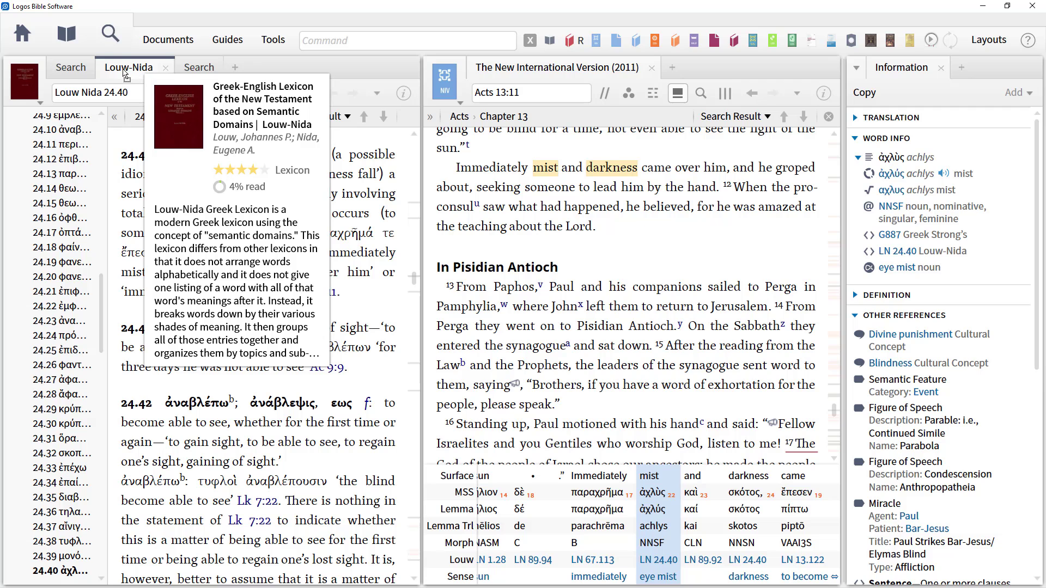
left_click(670, 70)
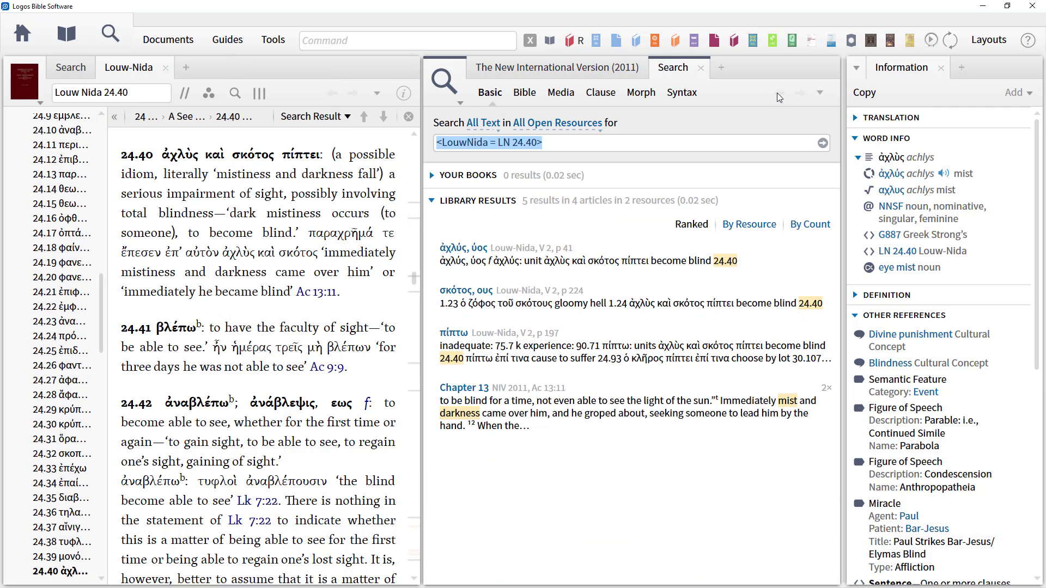
left_click(941, 68)
left_click_drag(244, 69, 803, 79)
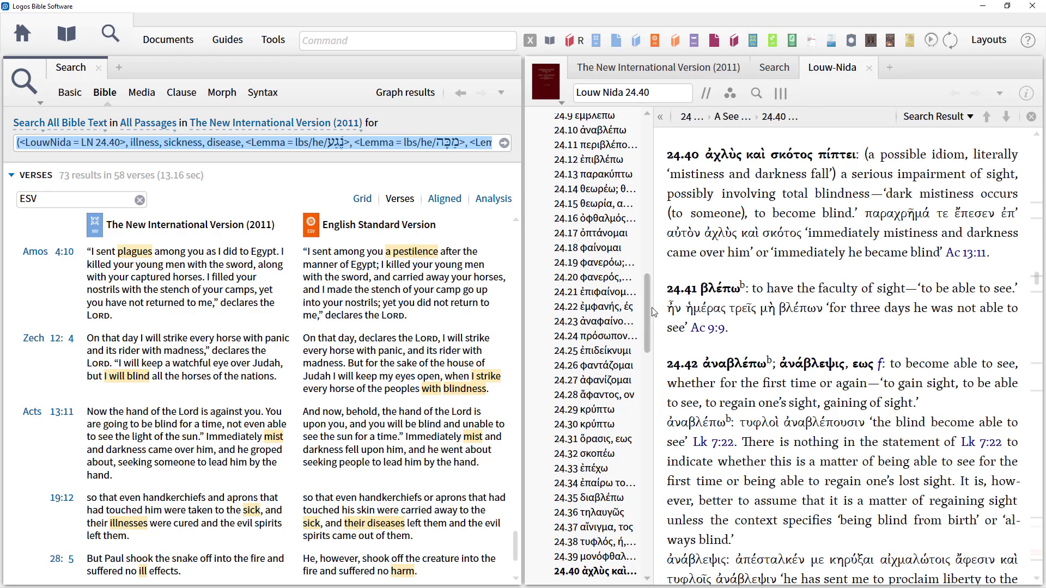
left_click_drag(655, 298, 754, 180)
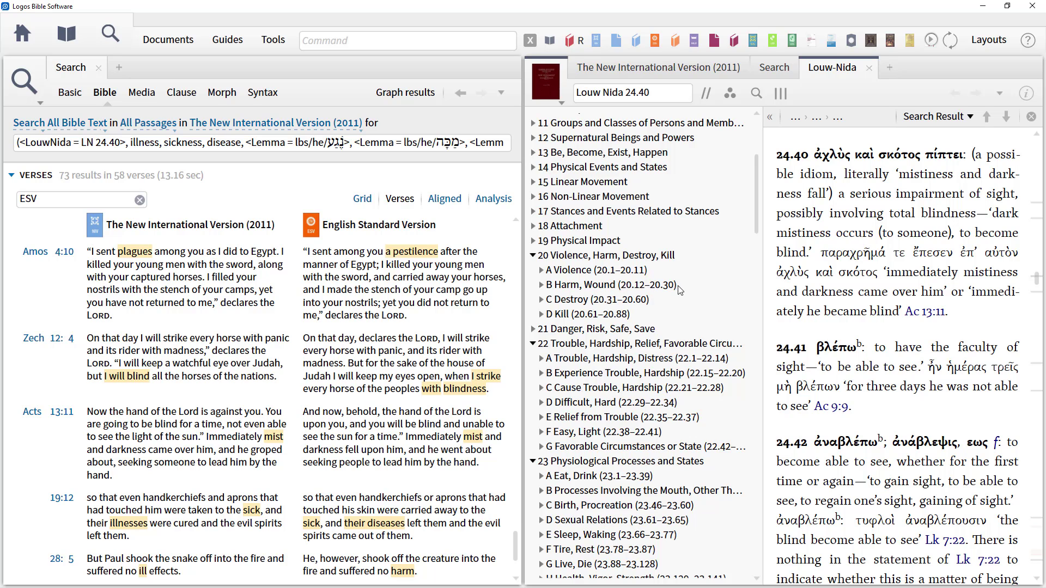
Change the Louw-Nida term in the Bible query to the Harm, Wound range LN 20.12-20.30.
left_click(104, 142)
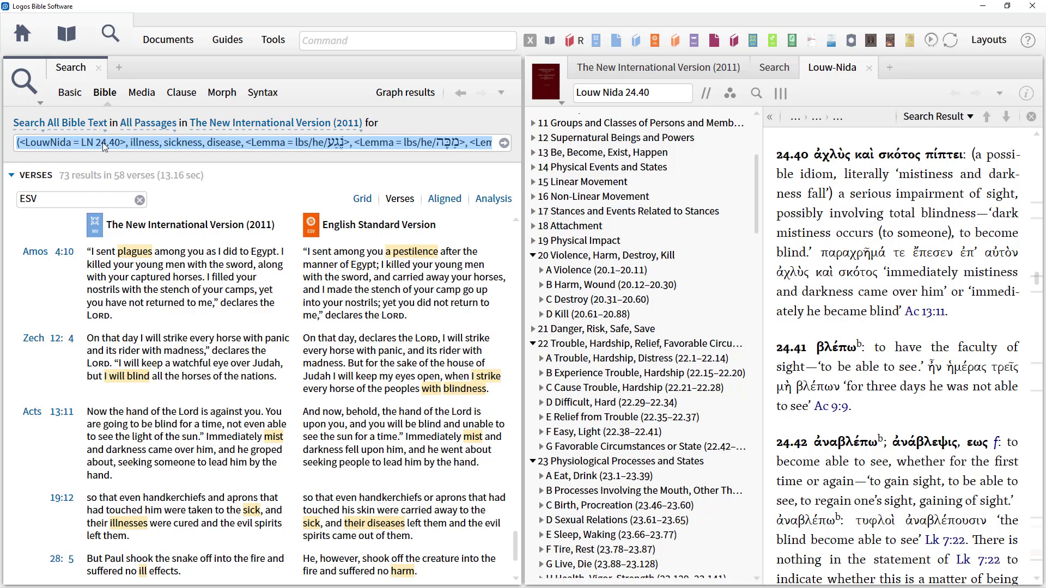
left_click(143, 145)
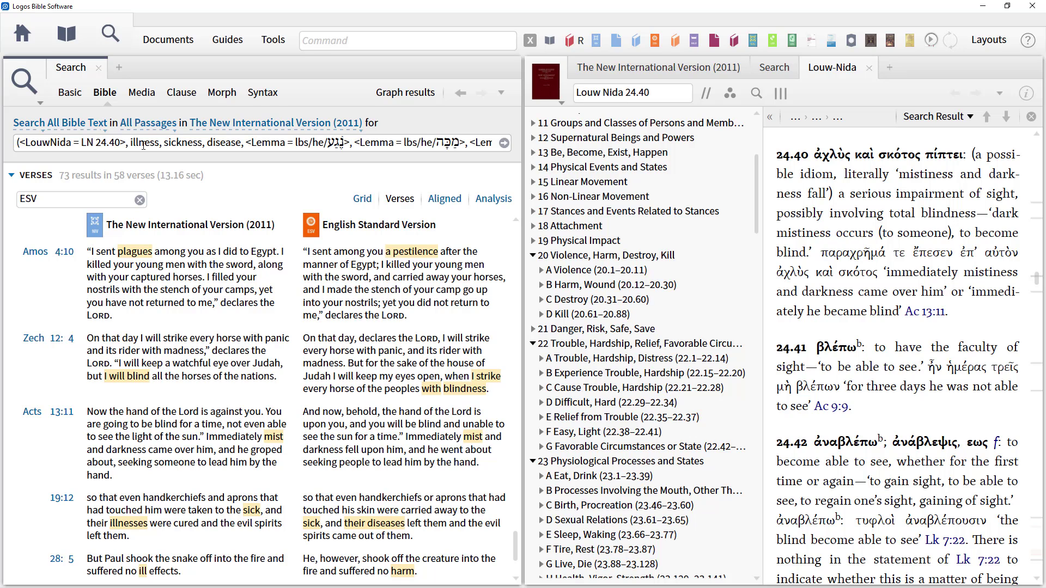
key("shift+Left")
type("0")
key("Right")
key("shift+Right")
key("shift+Right")
type("12")
type("-20.")
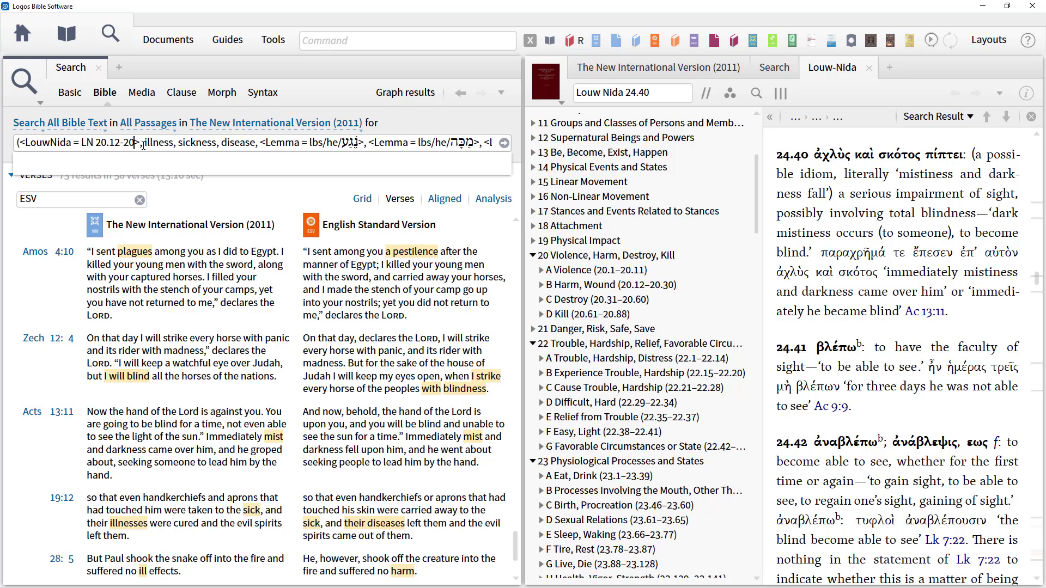
type("30")
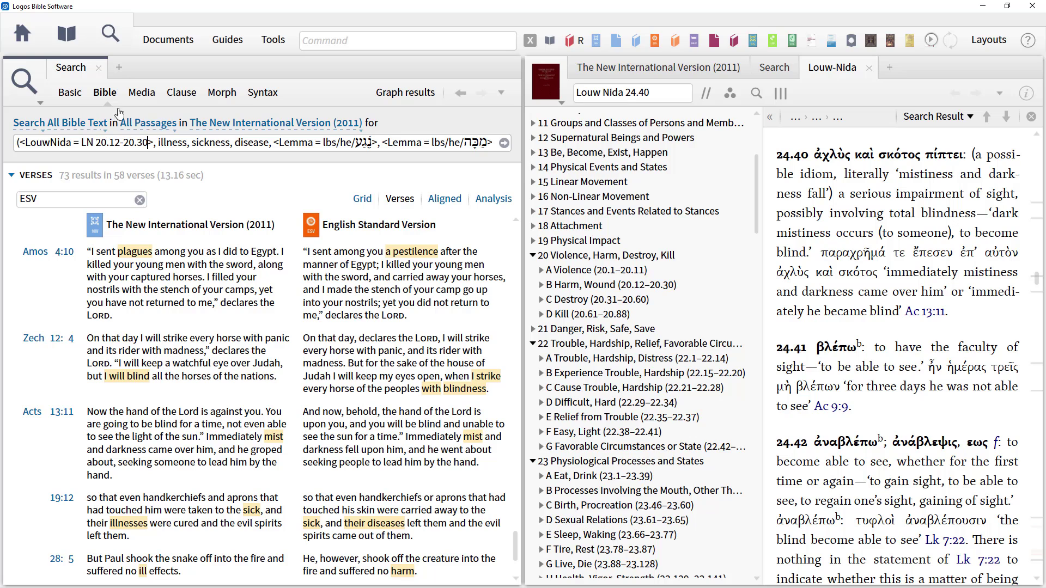
Set the comparison operator of the Louw-Nida range term to ~.
left_click(79, 143)
key("shift+Left")
type("#")
key("BackSpace")
type("~")
Copy the <LouwNida ~ LN 20.12-20.30> term from the Bible query and run it as a basic search of all open resources.
key("Home")
key("Right")
key("shift+Right")
key("shift+Right")
key("shift+Right")
key("shift+Right")
key("shift+Right")
key("shift+Right")
key("shift+Right")
key("shift+Right")
key("shift+Right")
key("shift+Right")
key("shift+Right")
key("shift+Right")
key("shift+Right")
key("shift+Right")
key("shift+Right")
key("shift+Right")
key("shift+Right")
key("shift+Right")
key("shift+Right")
key("shift+Right")
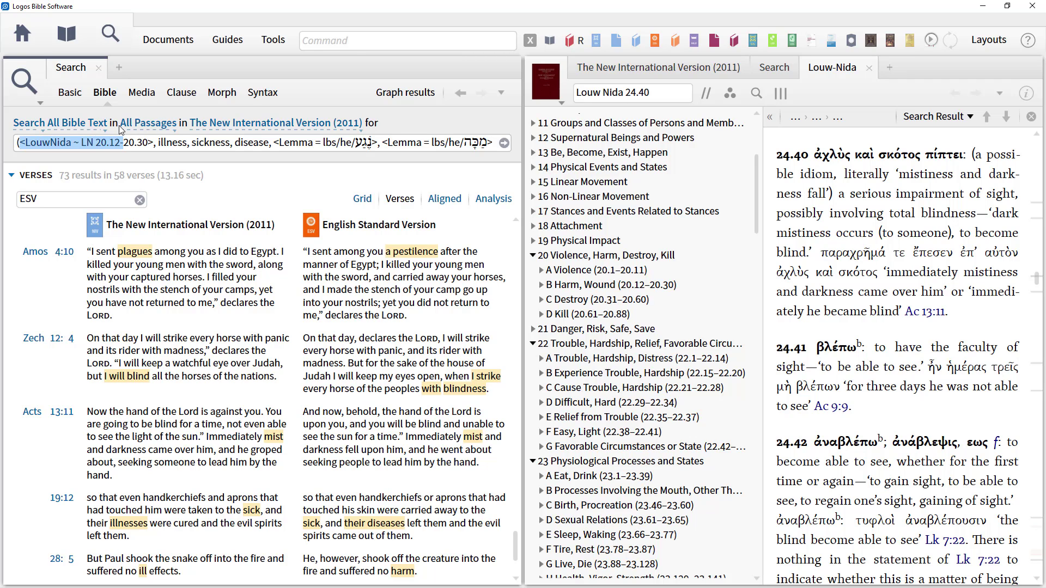
key("shift+Right")
key("shift+Right")
key("shift+Right")
key("shift+Right")
key("shift+Right")
key("shift+Right")
key("shift+Right")
key("ctrl+c")
left_click(787, 69)
key("ctrl+v")
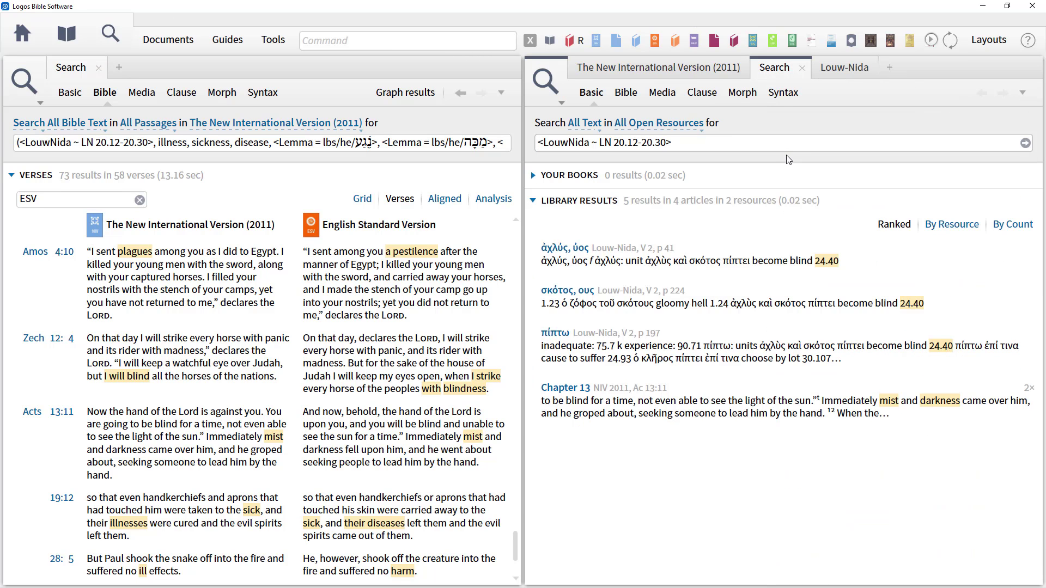
key("Return")
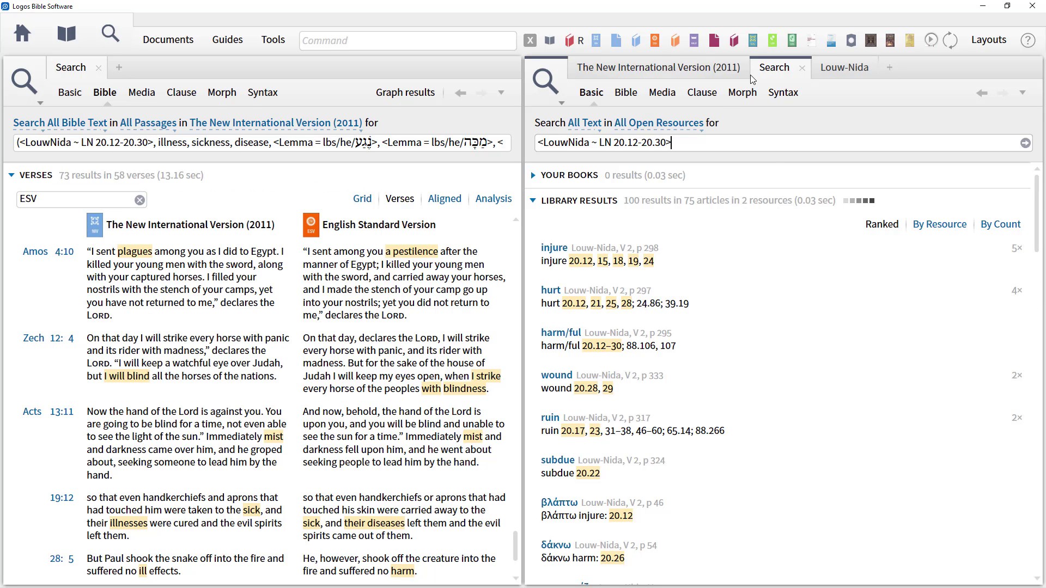
Collapse domain 20 in the Louw-Nida contents and insert a second <LouwNida ~ LN 20.12-20.30>, term before "illness" in the Bible query.
left_click(845, 68)
left_click_drag(755, 290, 755, 180)
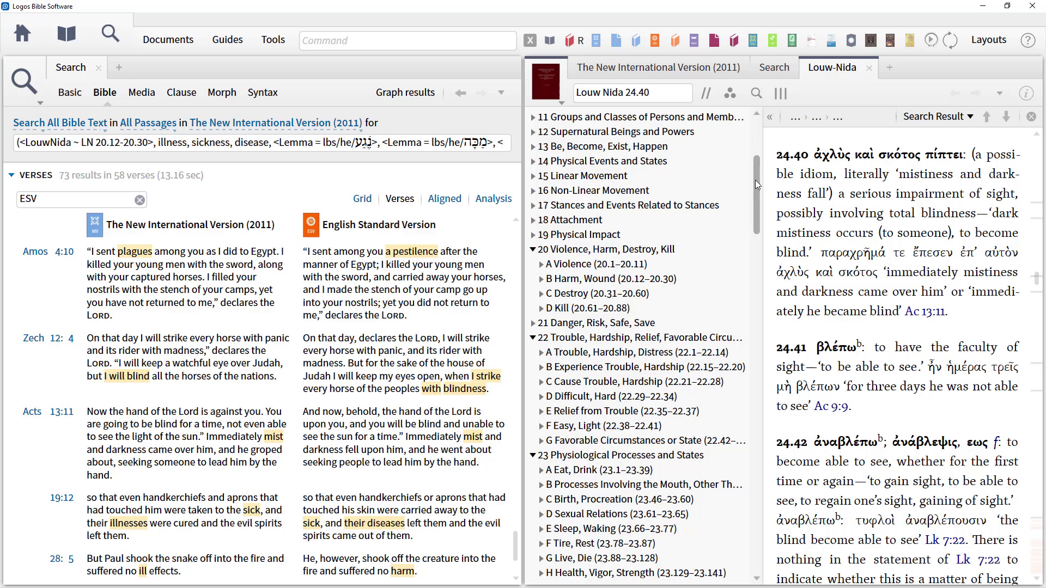
left_click(532, 249)
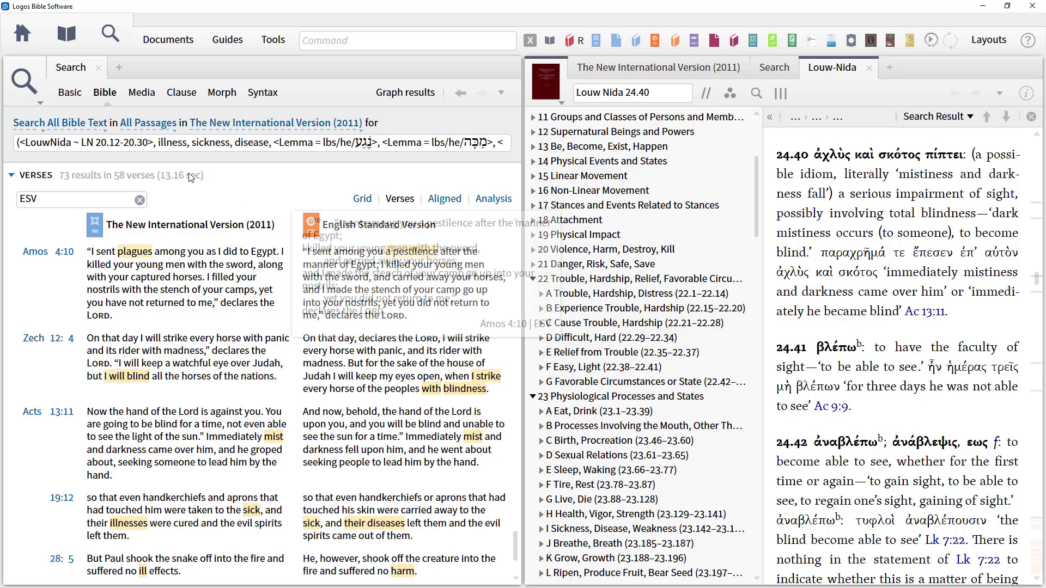
key("shift+Home")
key("shift+Right")
key("ctrl+c")
left_click(159, 142)
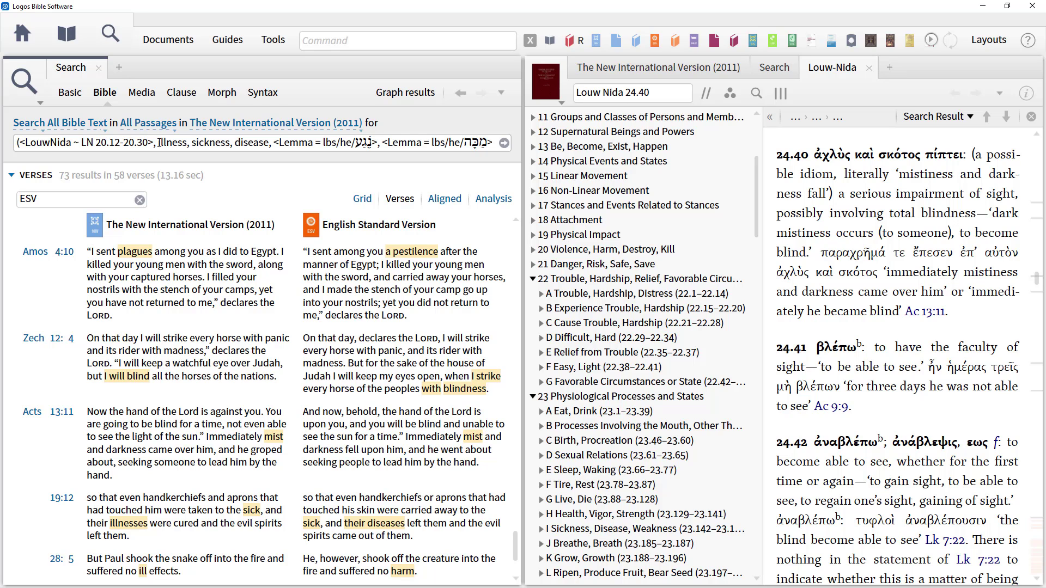
key("ctrl+v")
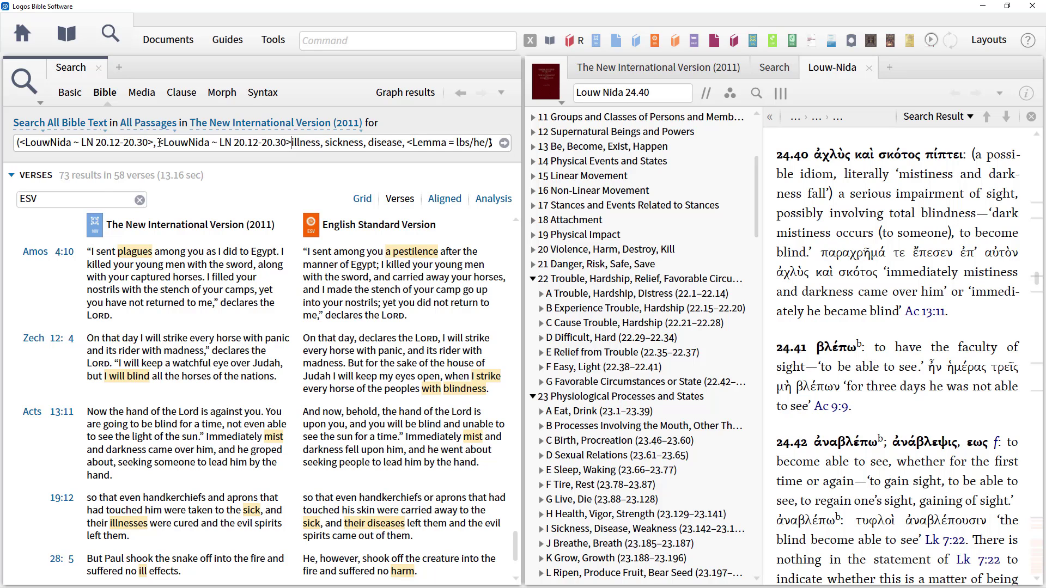
type(",")
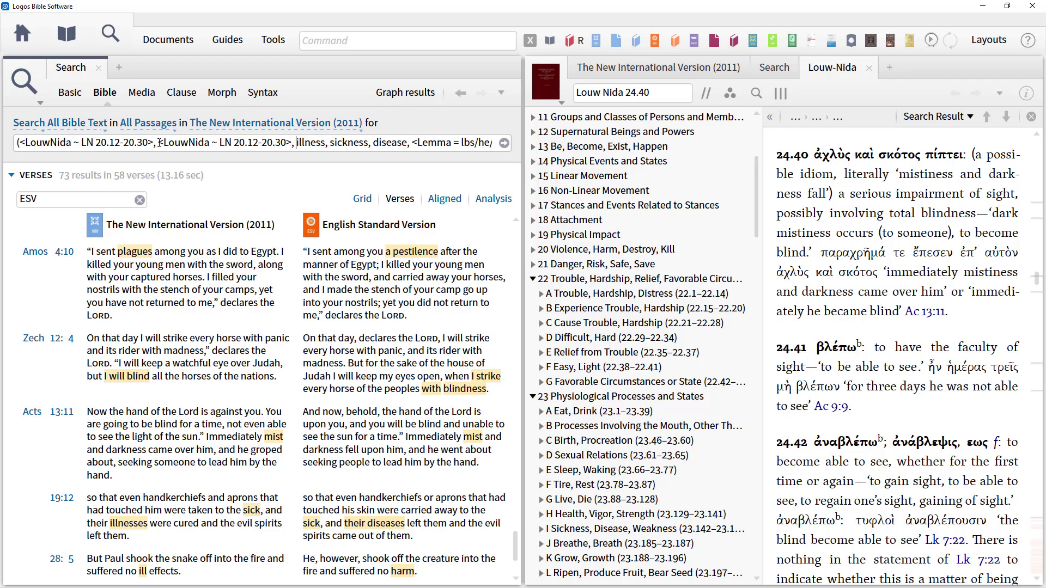
Set the range of the second Louw-Nida term in the Bible query to LN 22.1-22.34.
key("Left")
key("Left")
key("Left")
key("shift+Right")
type("2")
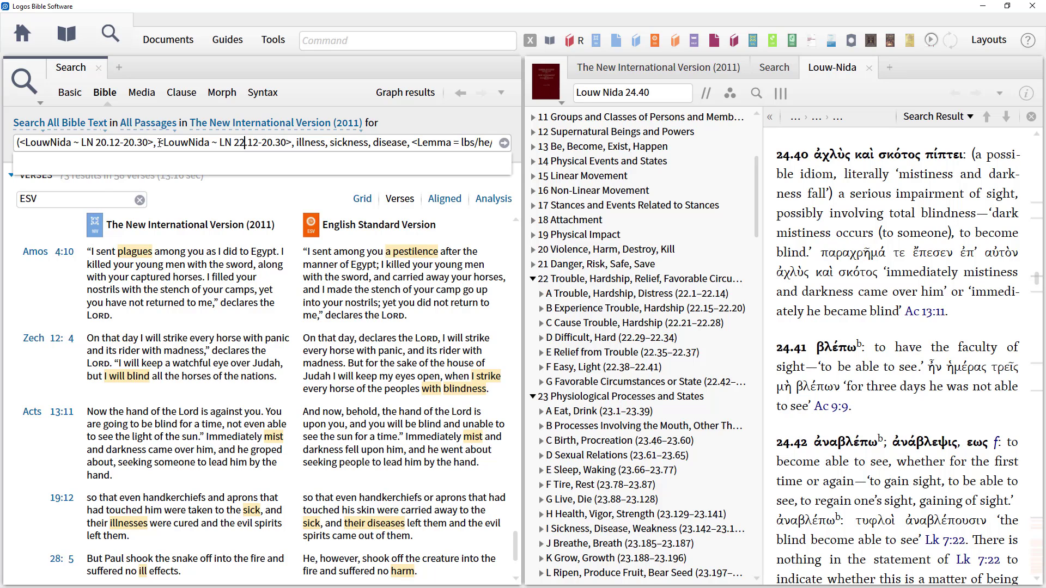
key("Right")
key("Right")
key("Right")
key("BackSpace")
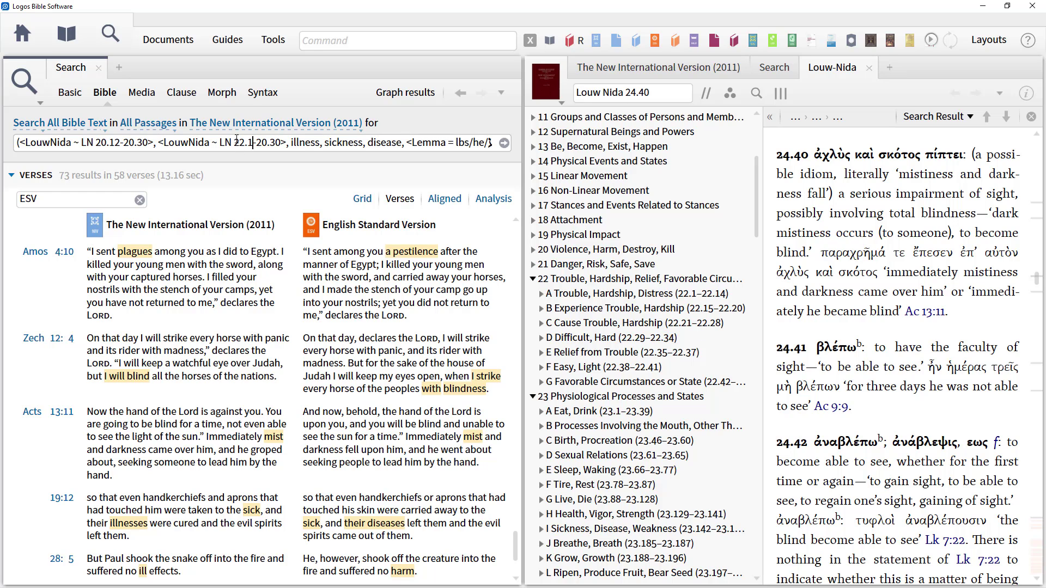
left_click_drag(262, 142, 279, 142)
type("2")
type("4")
Collapse domain 22 in the Louw-Nida contents and insert a third <LouwNida ~ LN 20.12-20.30>, term before "illness" in the Bible query.
left_click(532, 279)
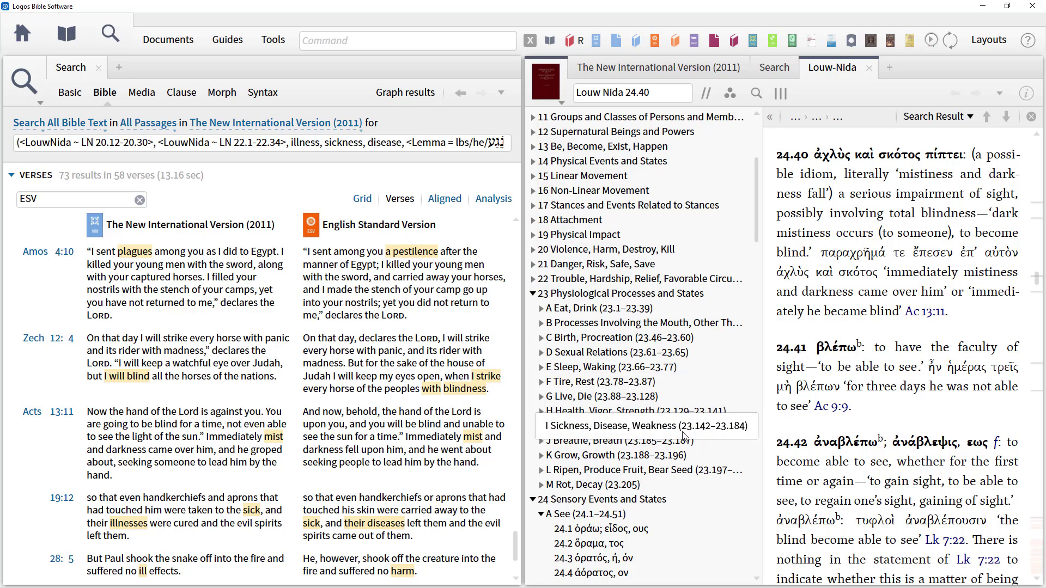
left_click(291, 142)
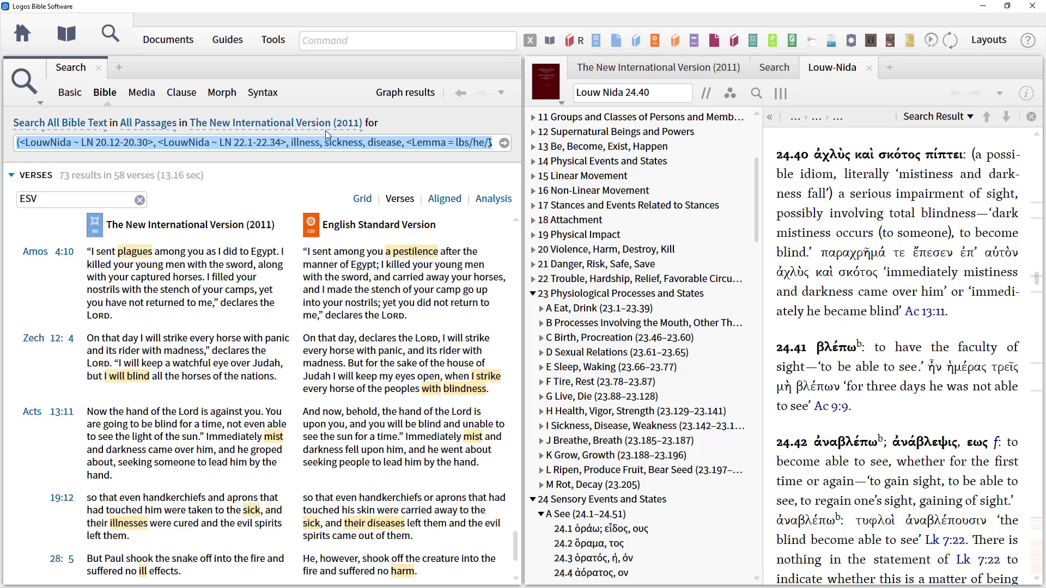
left_click(291, 143)
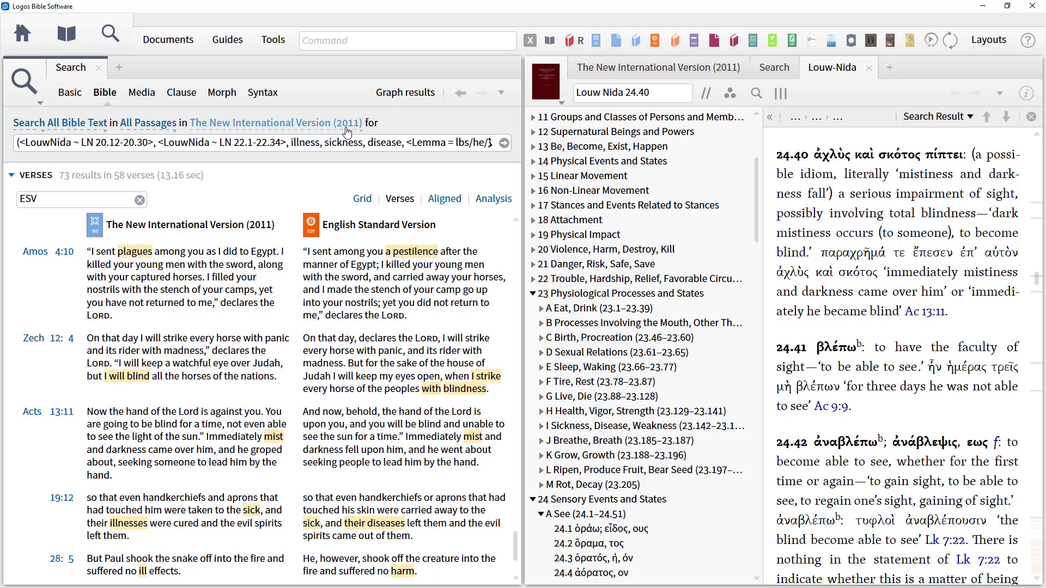
key("ctrl+v")
type(",")
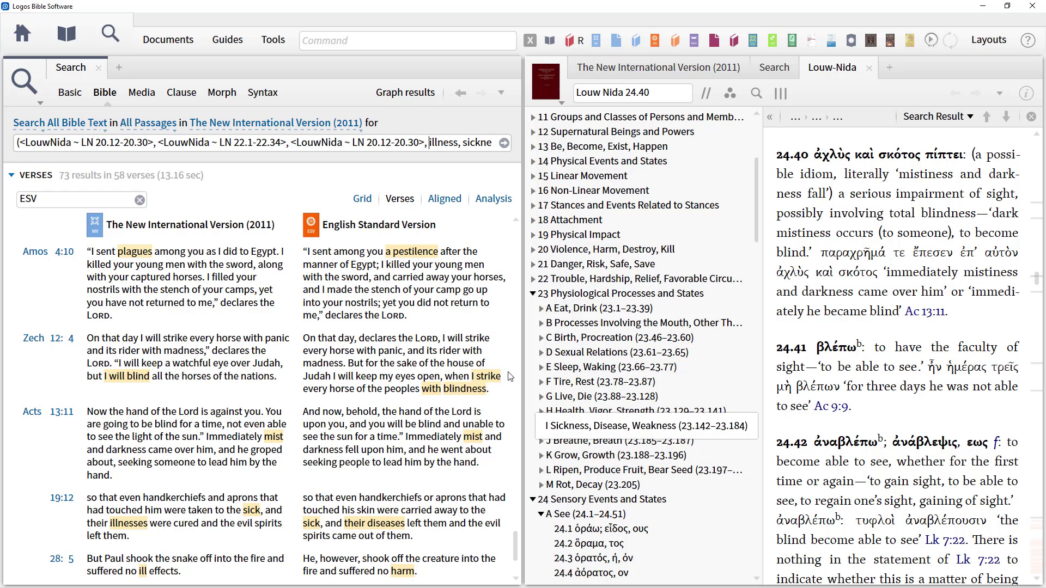
Change the third Louw-Nida term to the Sickness, Disease, Weakness range LN 23.142-23.184 and run the Bible search.
left_click_drag(373, 143, 378, 141)
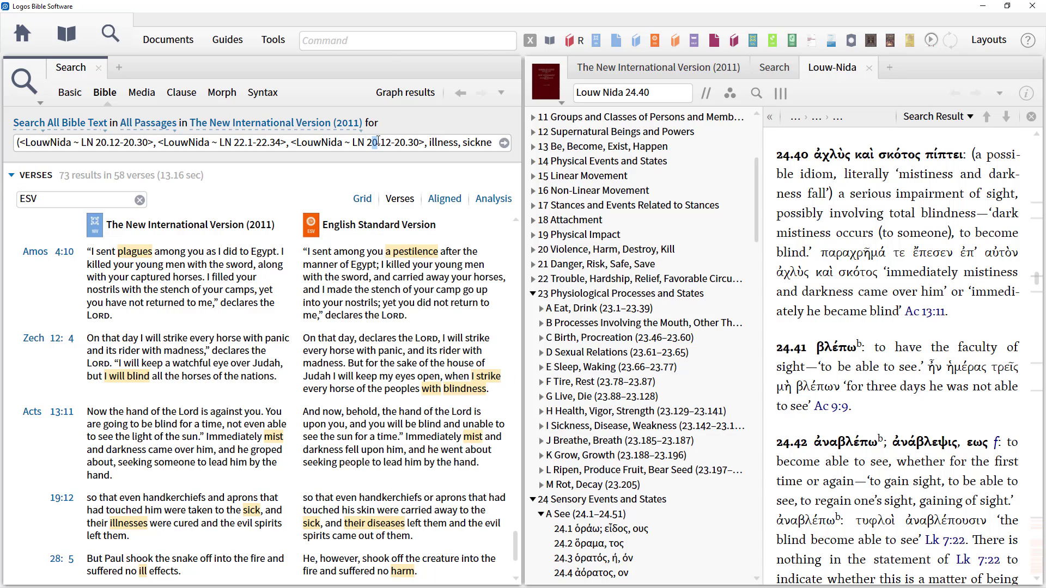
type("3.14")
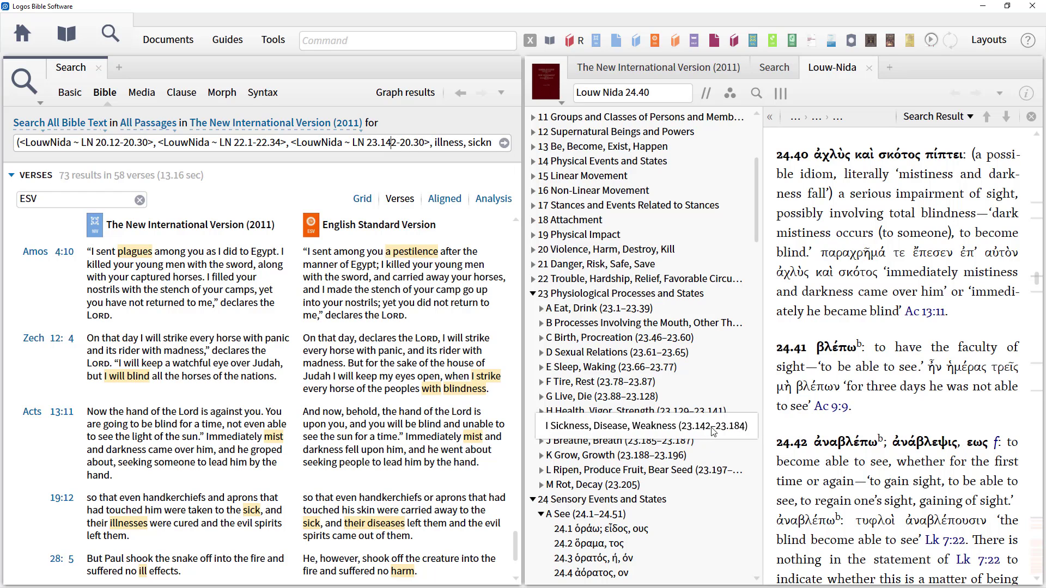
left_click_drag(405, 143, 410, 141)
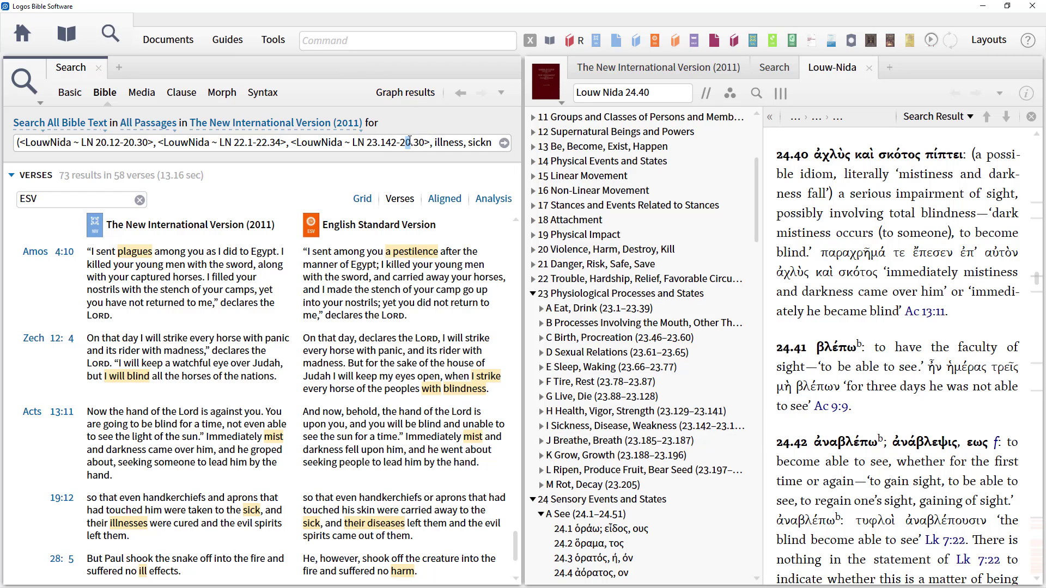
type("3")
key("Right")
key("Right")
double_click(419, 143)
type("184")
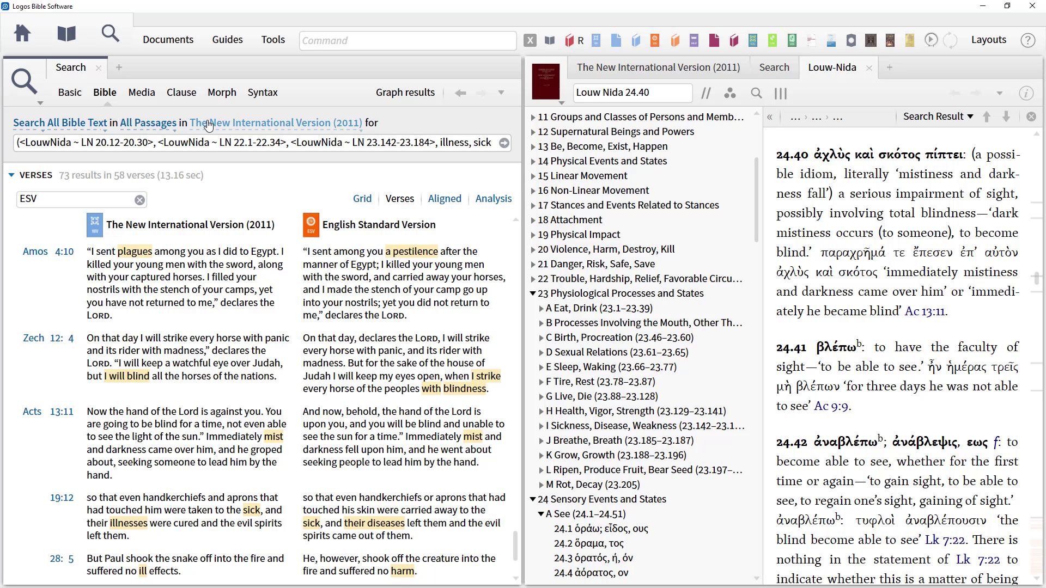
key("Return")
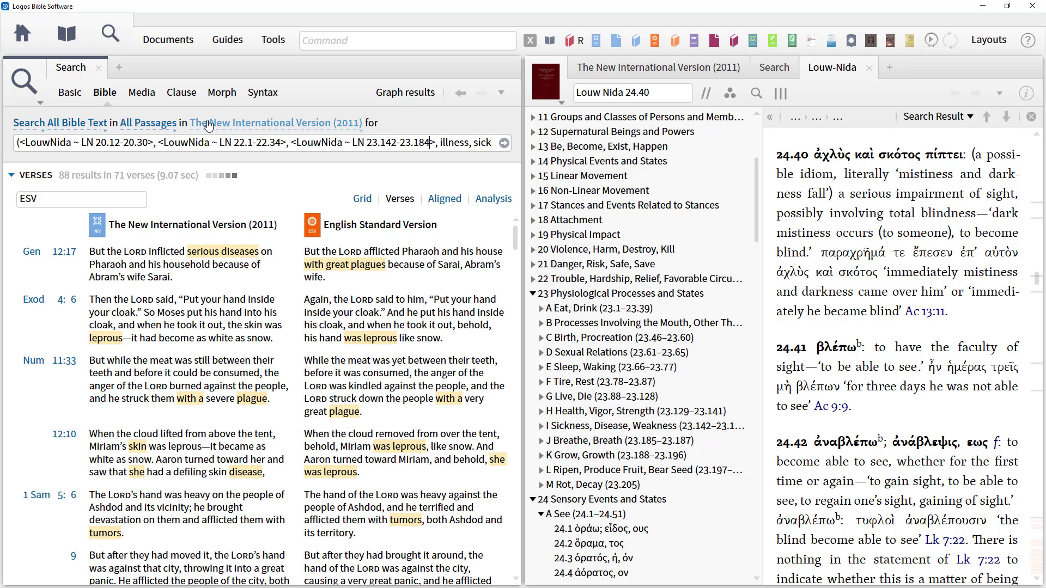
Review the verse results through Revelation and open the "eaten" hit of Acts 12:23 in the NIV.
scroll(518, 413, "down", 5)
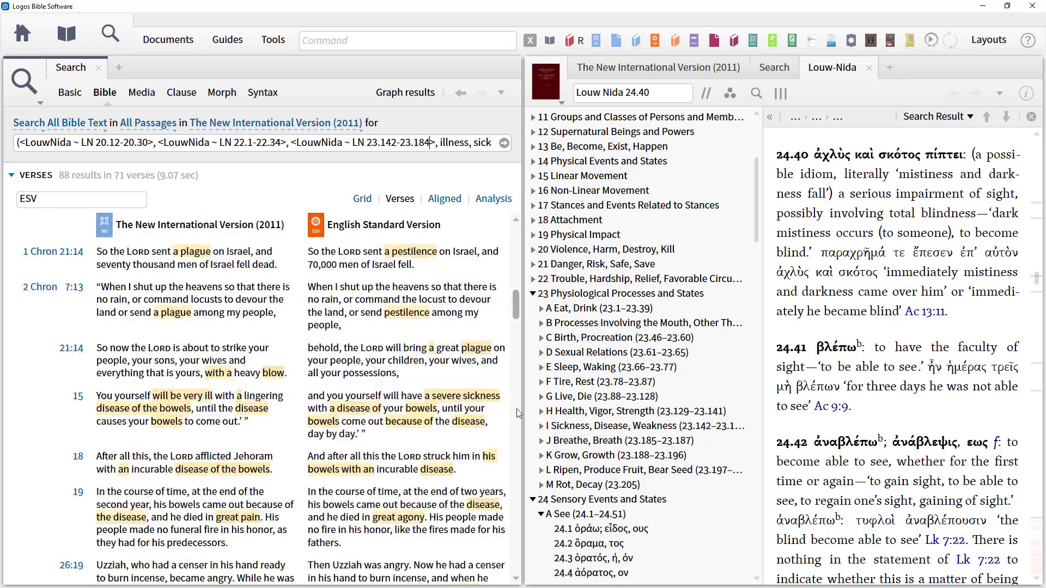
scroll(518, 413, "down", 10)
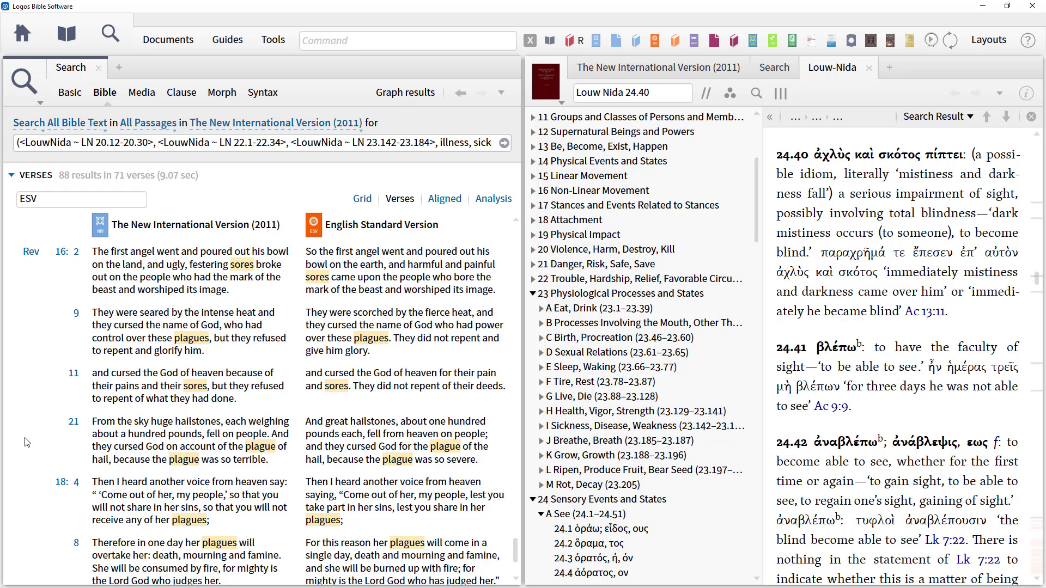
scroll(30, 440, "up", 3)
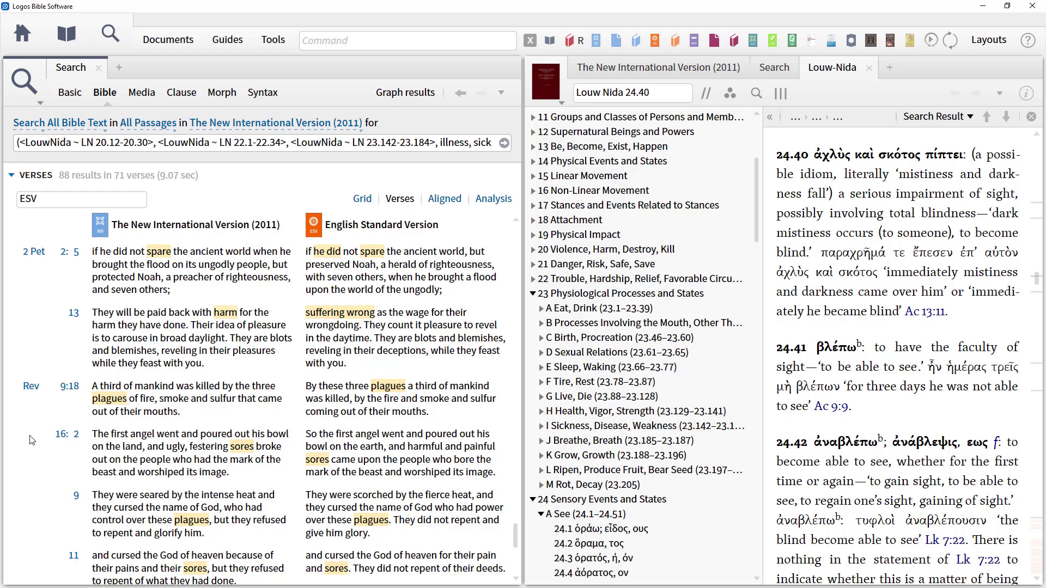
scroll(30, 440, "up", 3)
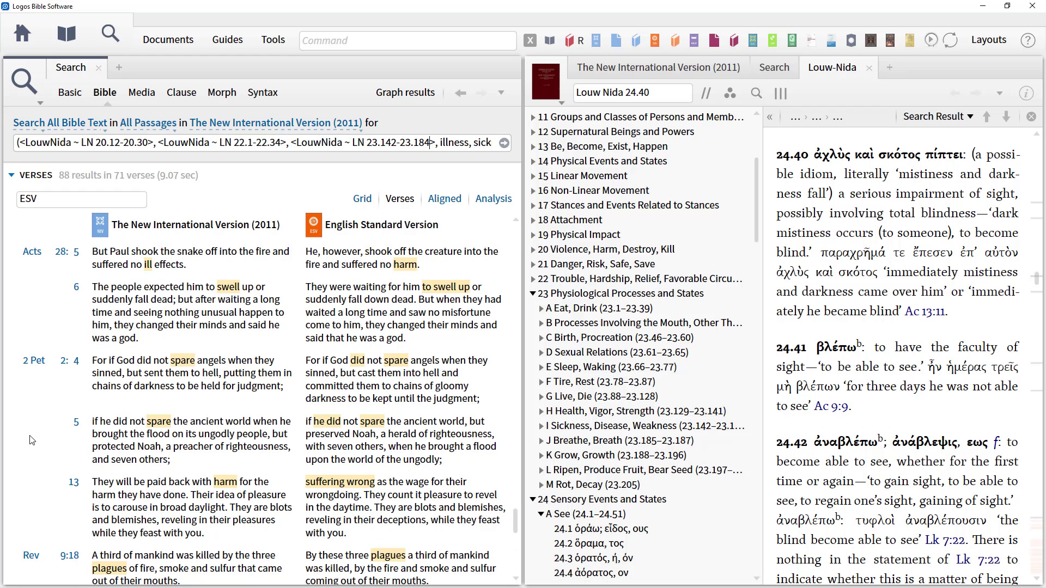
scroll(31, 441, "up", 3)
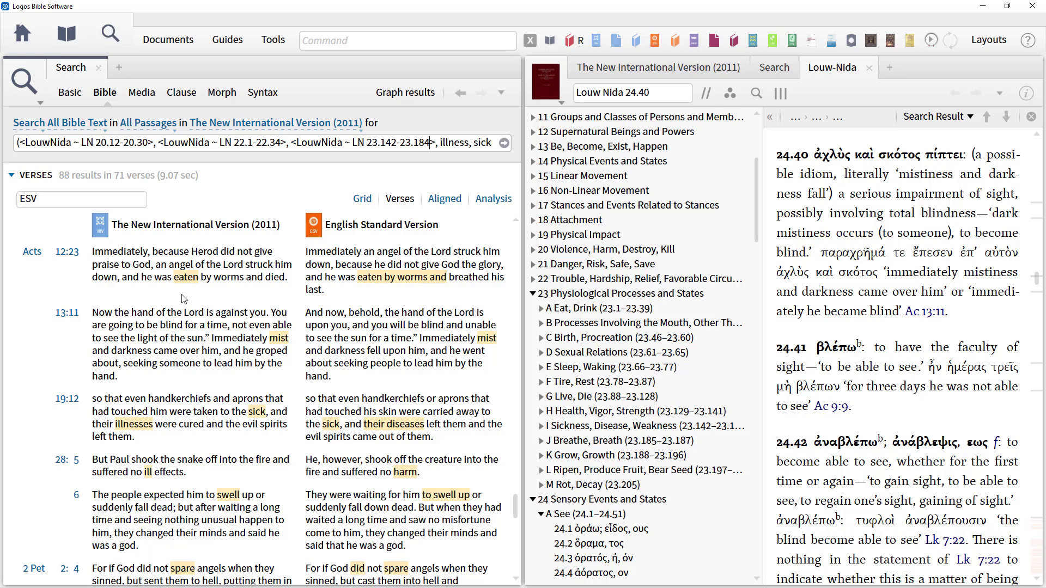
mouse_move(190, 284)
left_click(186, 278)
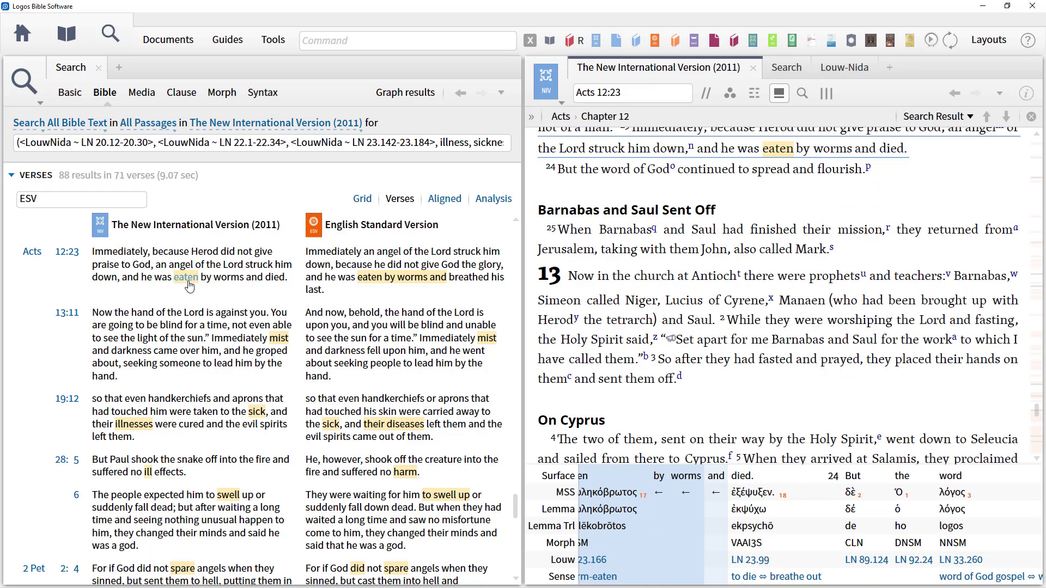
Show the information for the word "eaten" in Acts 12:23 and examine its word data and other references.
right_click(777, 150)
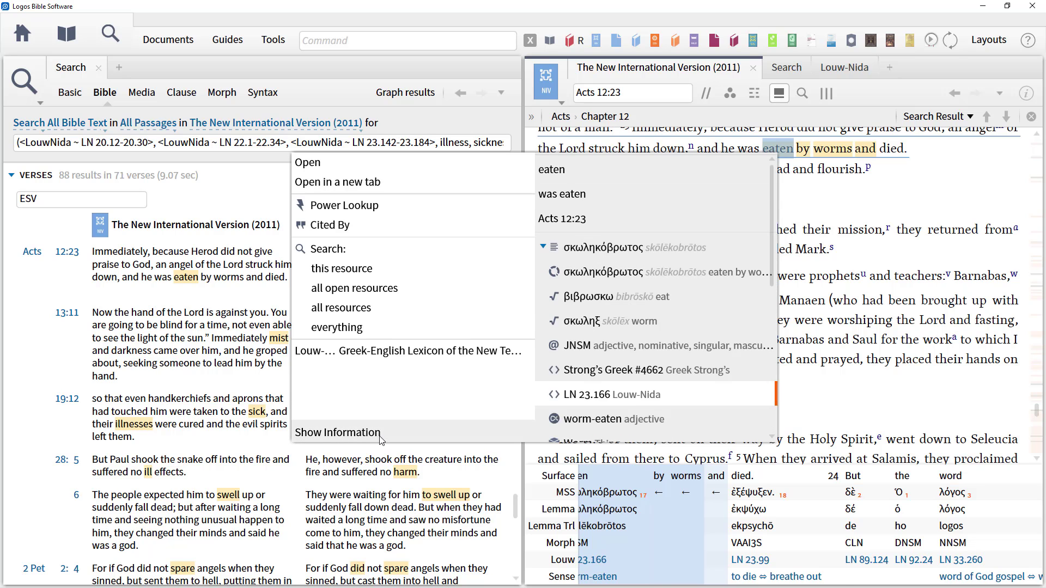
left_click(382, 436)
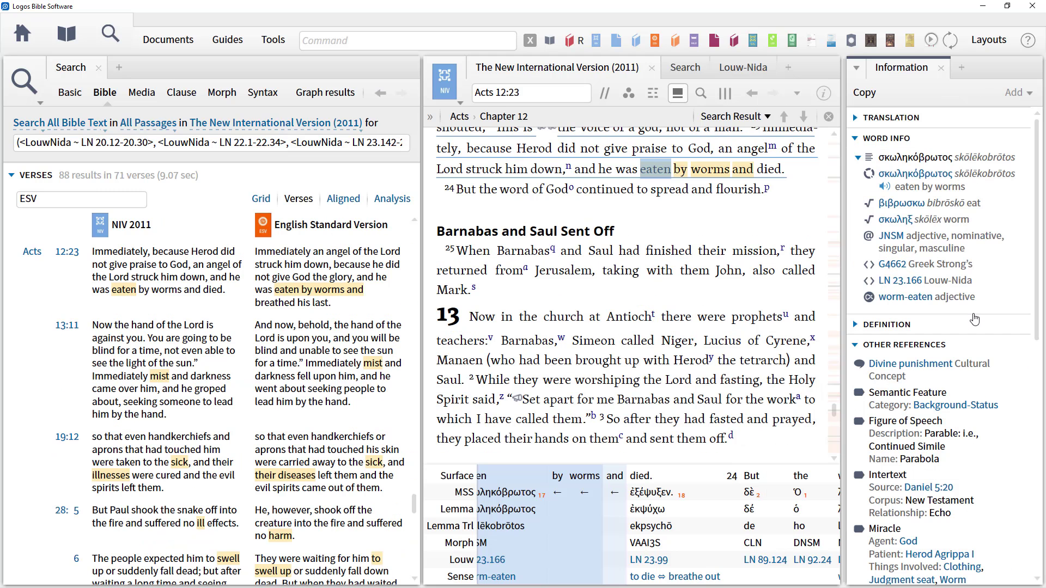
scroll(1022, 316, "down", 1)
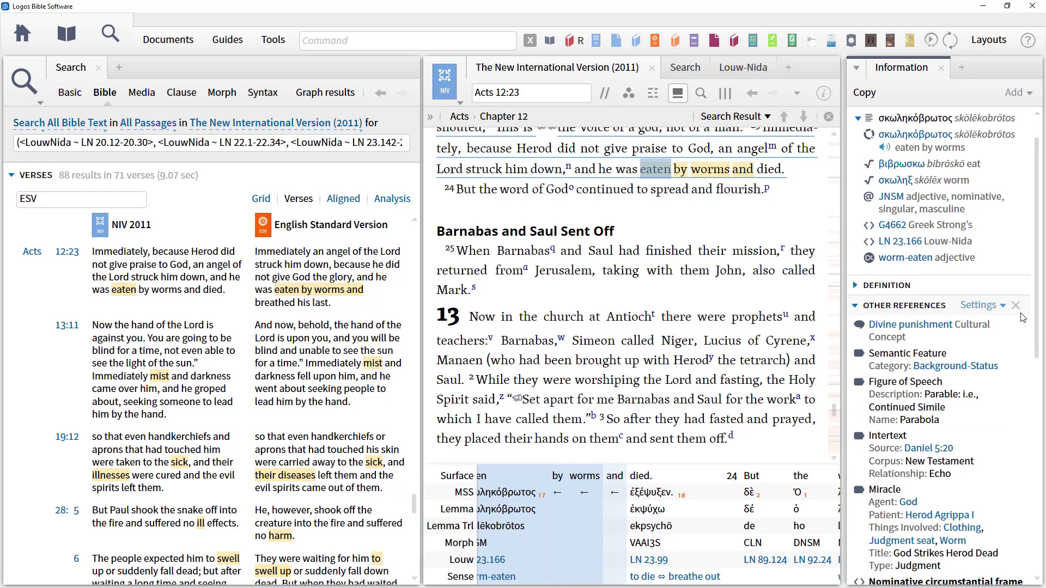
scroll(1023, 317, "down", 1)
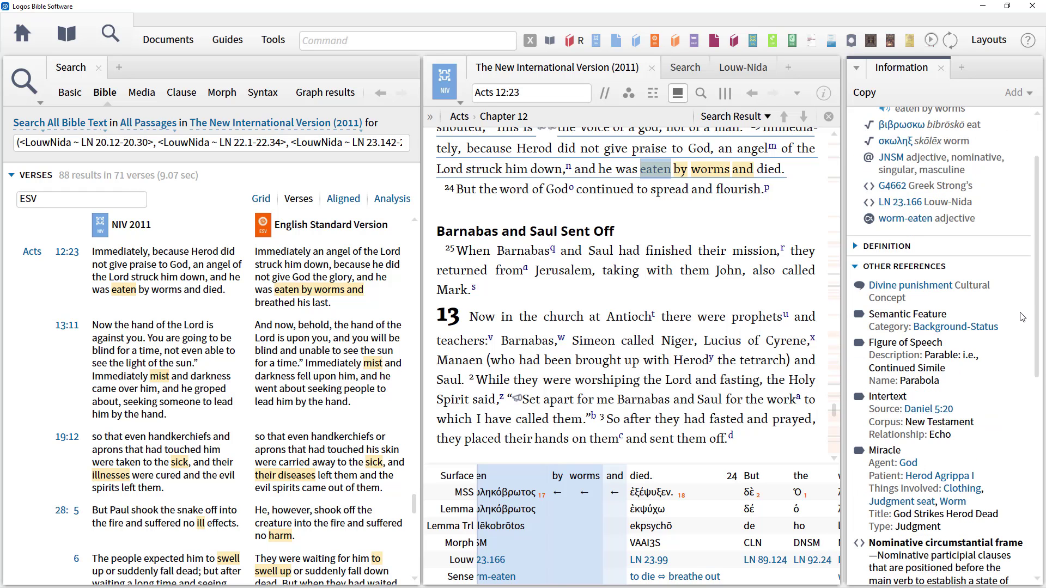
Look up the worm-eaten sense in the Bible Sense Lexicon, then close the lexicon and the Information panel.
mouse_move(926, 224)
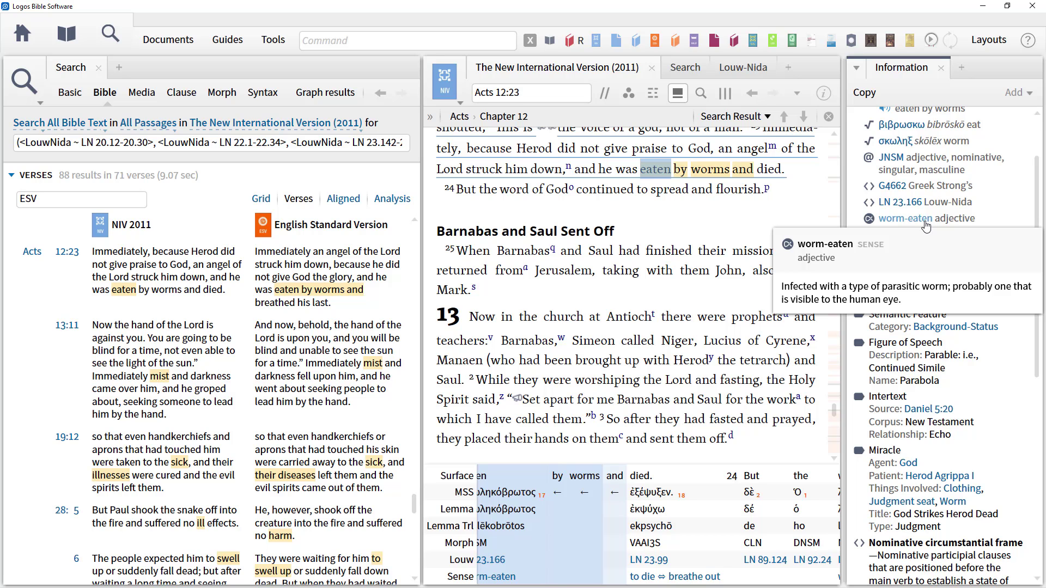
left_click(926, 219)
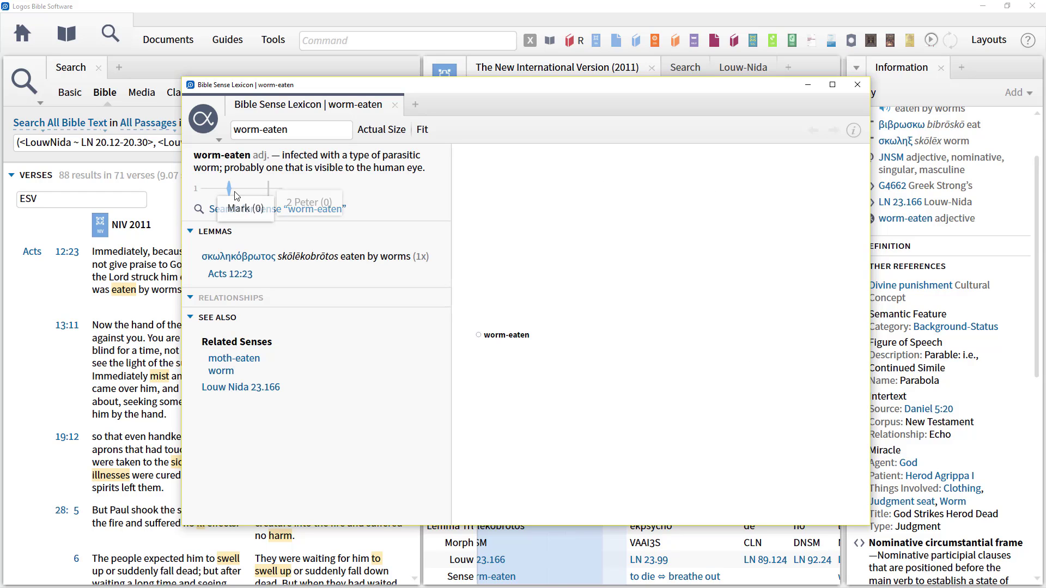
left_click(856, 86)
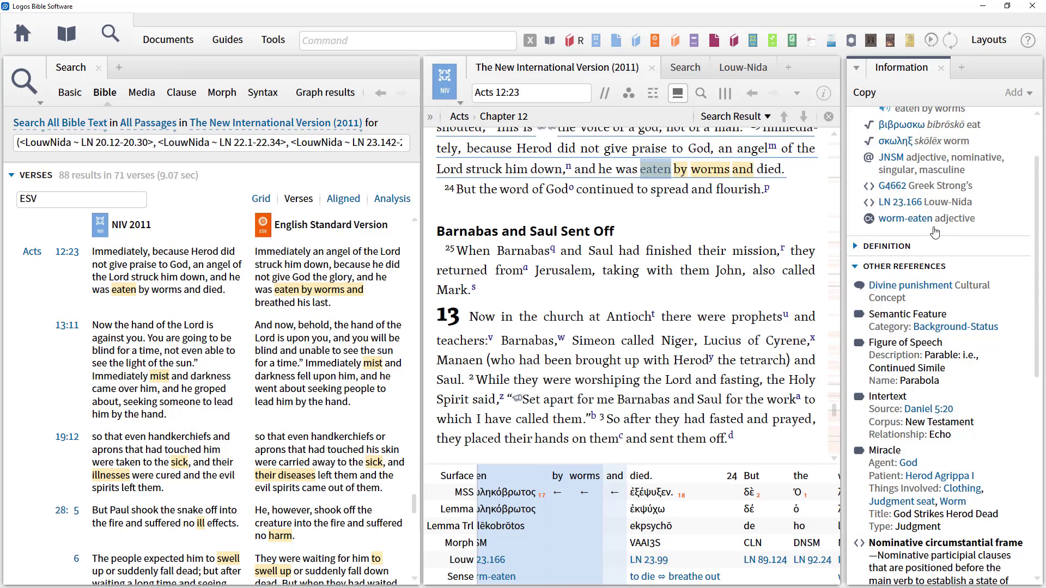
scroll(935, 233, "up", 1)
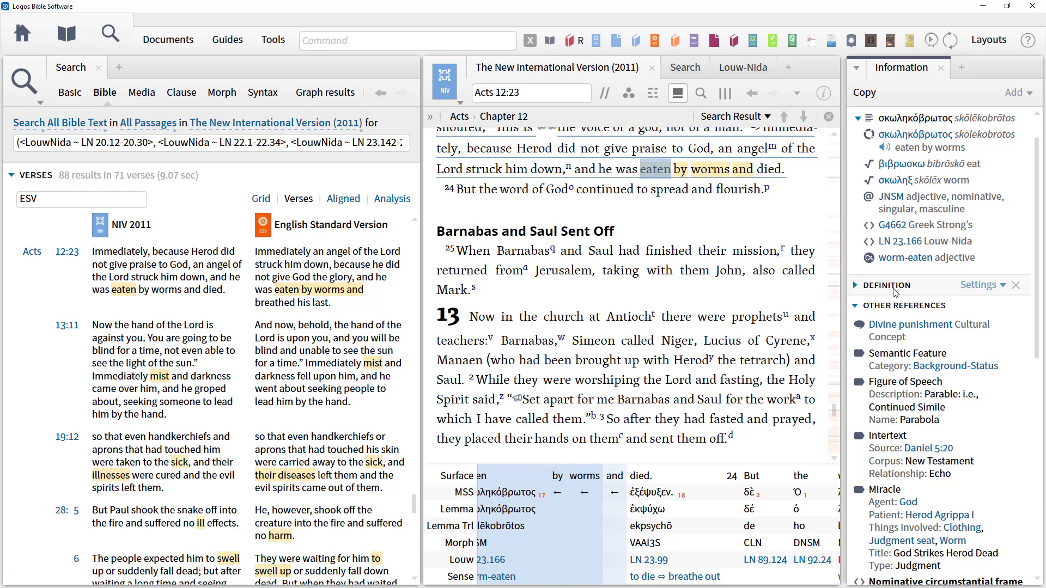
scroll(1016, 325, "down", 3)
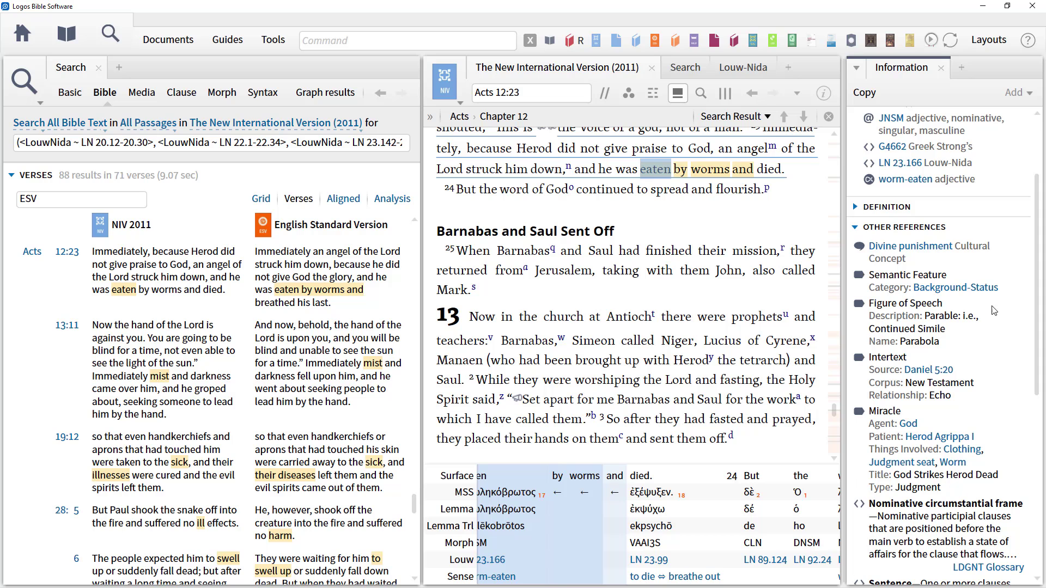
left_click(940, 68)
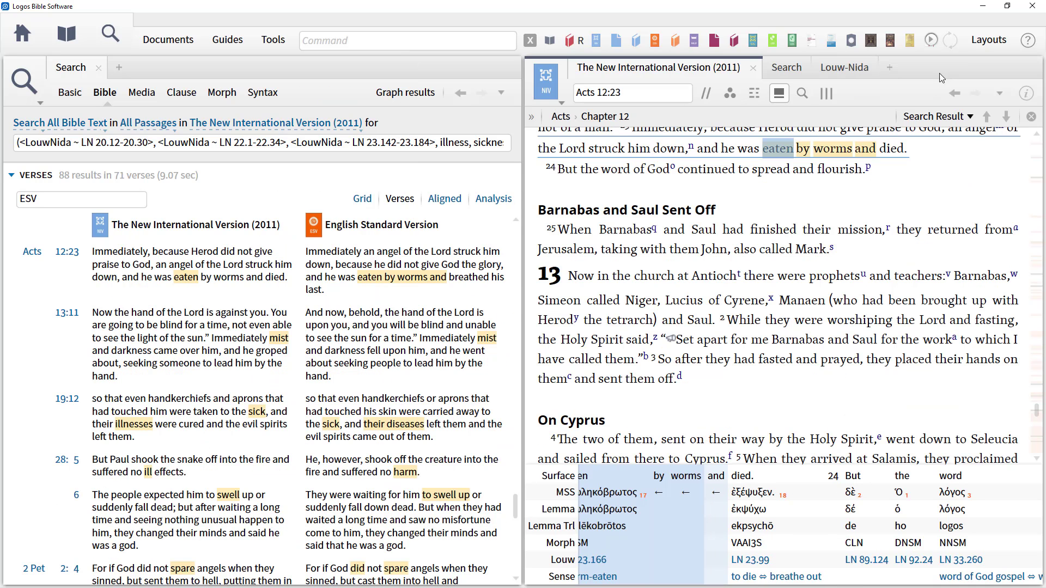
Select the Bible query text for editing.
left_click(424, 145)
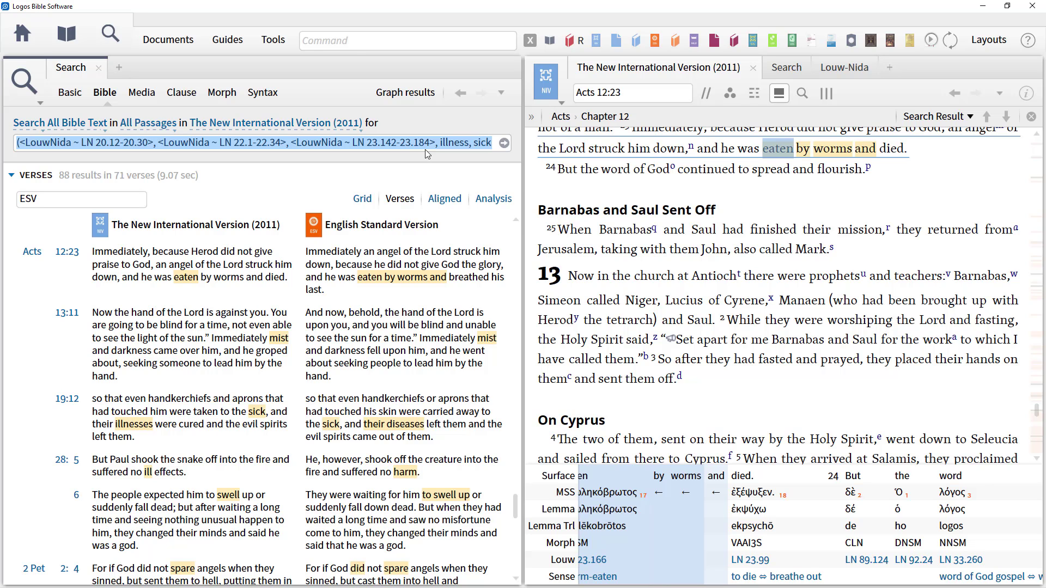